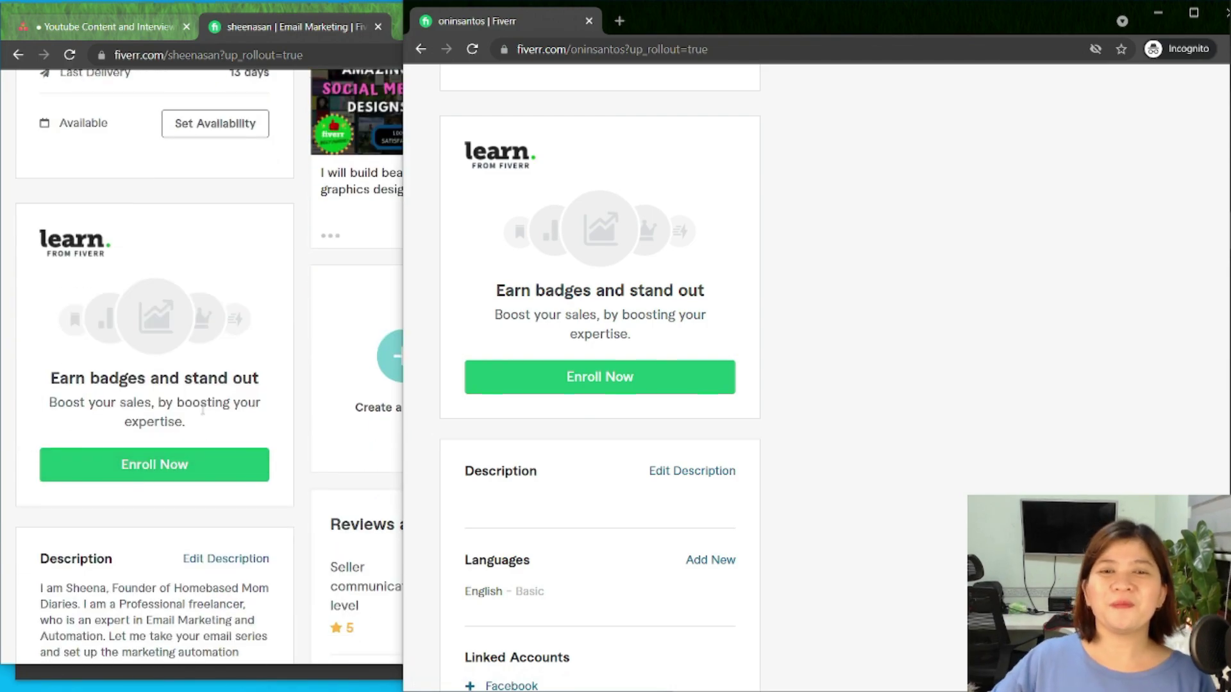
Open the Learn from Fiverr course catalogue in a new tab
{"action": "left_click", "coordinate": [656, 381]}
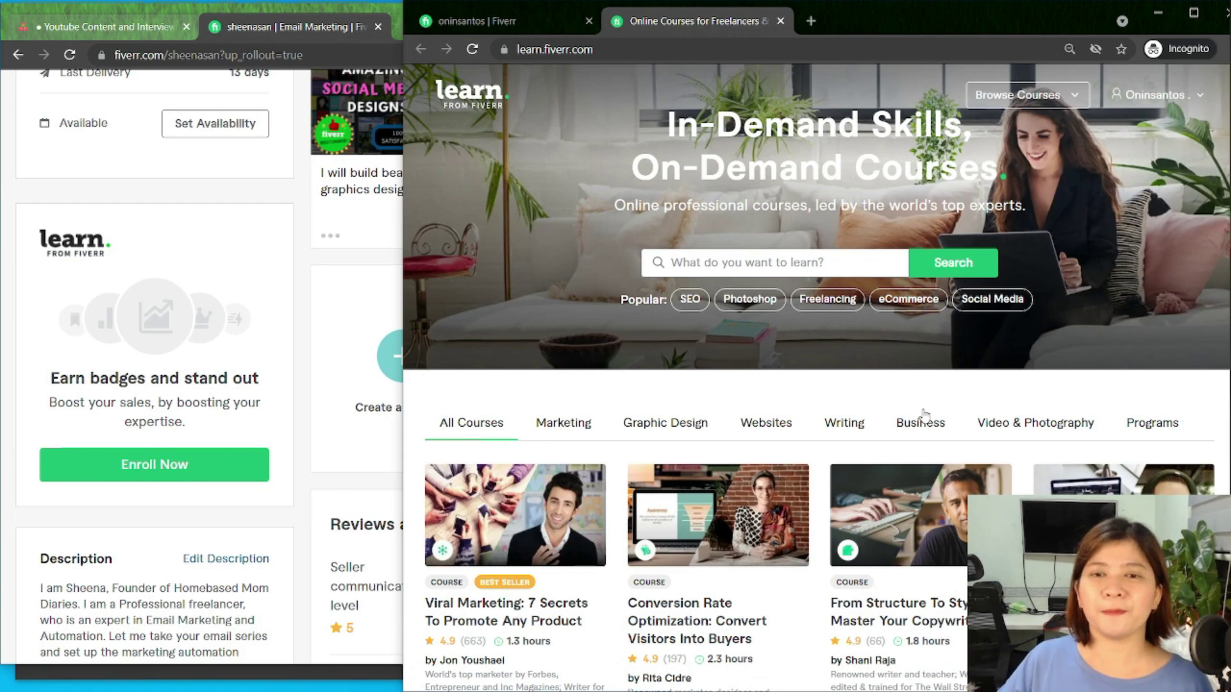
Browse the Learn from Fiverr course list, then return to the established seller's profile
{"action": "scroll", "coordinate": [920, 410], "scroll_direction": "down", "scroll_amount": 1}
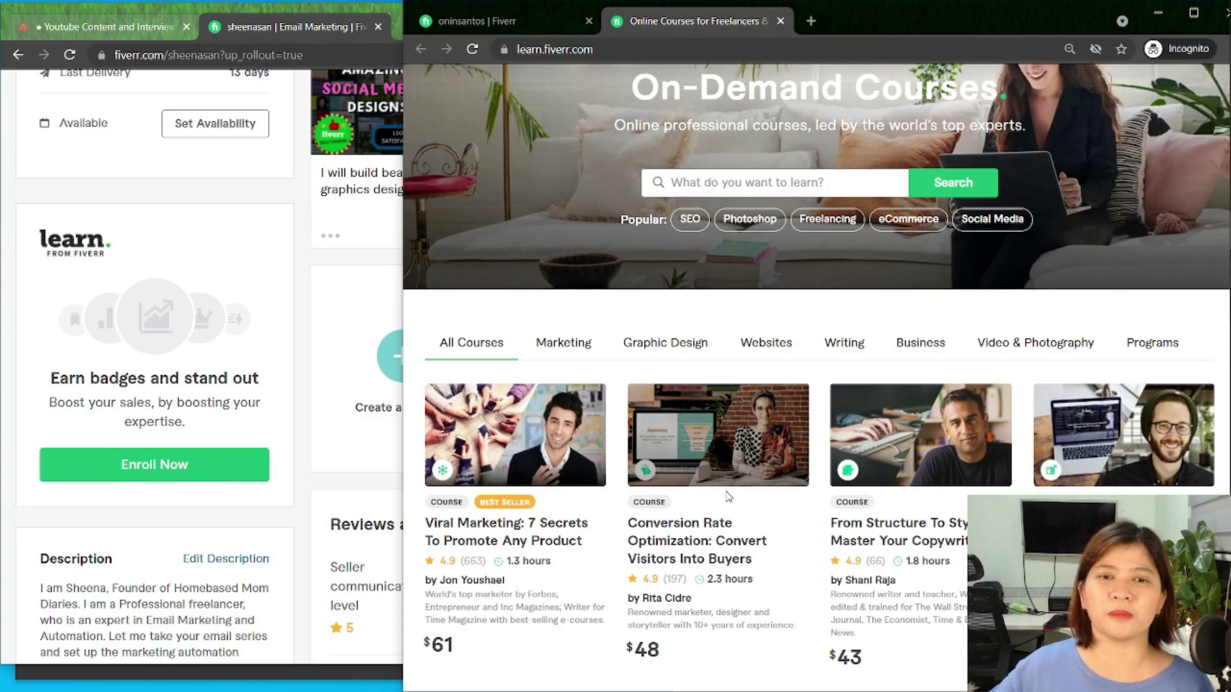
{"action": "scroll", "coordinate": [702, 456], "scroll_direction": "down", "scroll_amount": 1}
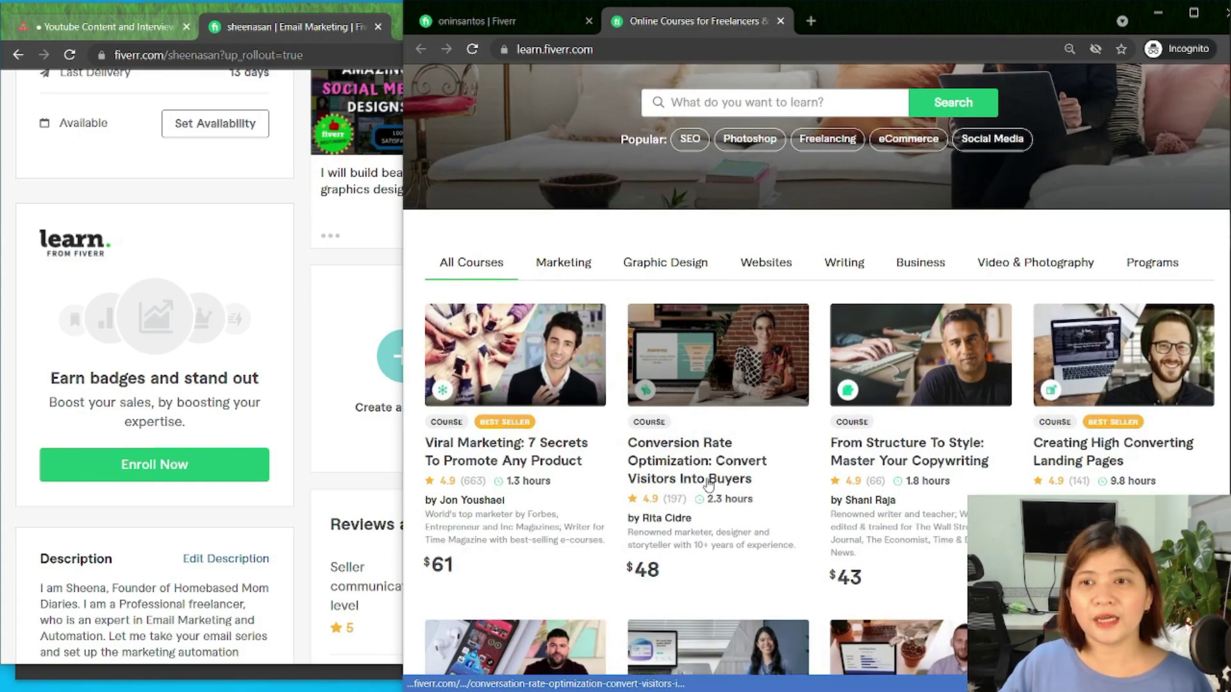
{"action": "scroll", "coordinate": [701, 458], "scroll_direction": "down", "scroll_amount": 4}
{"action": "scroll", "coordinate": [691, 556], "scroll_direction": "down", "scroll_amount": 1}
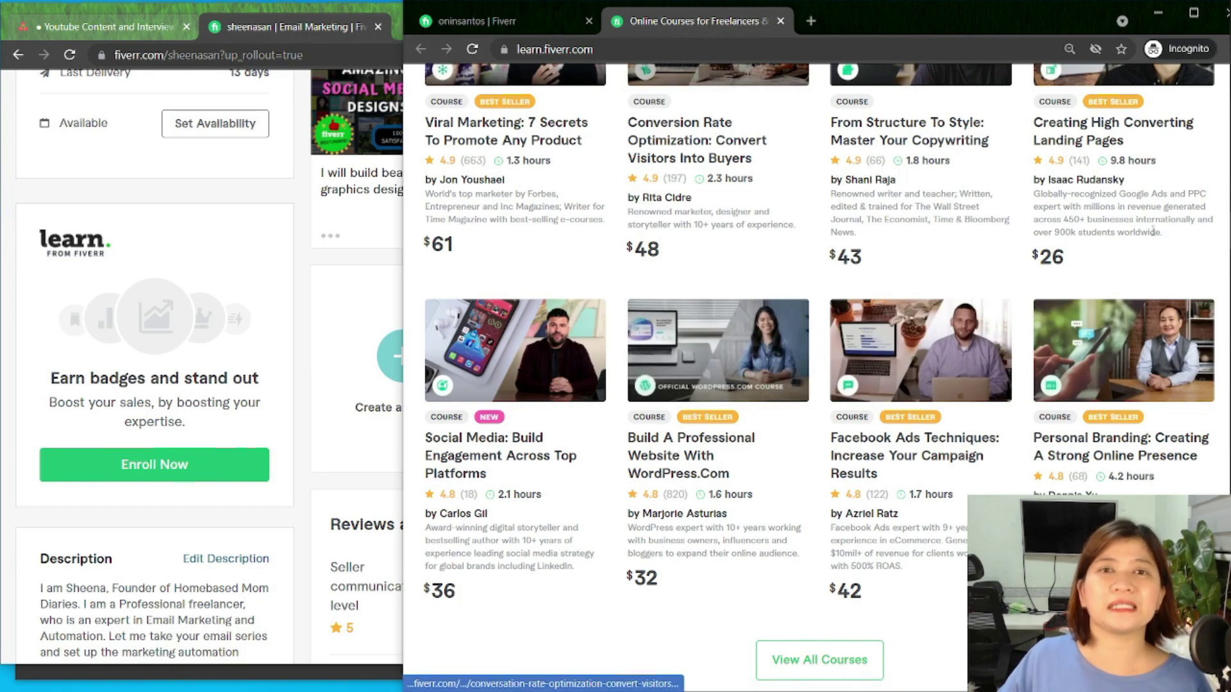
{"action": "left_click", "coordinate": [471, 20]}
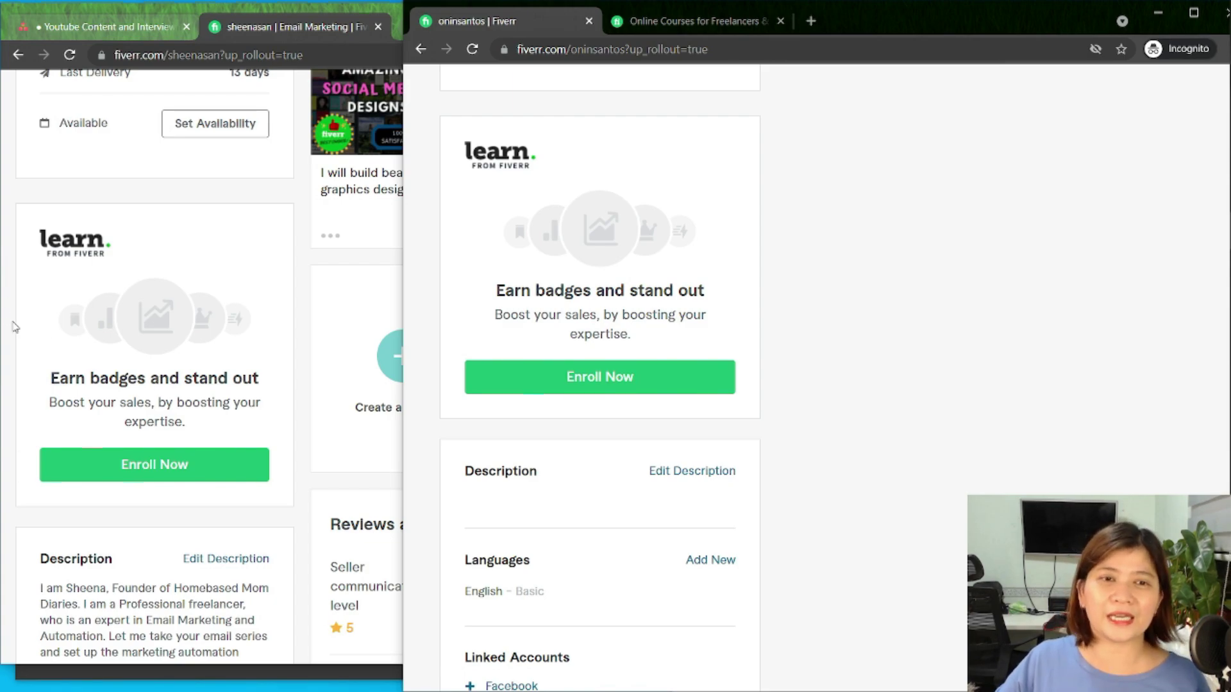
{"action": "left_click", "coordinate": [306, 280]}
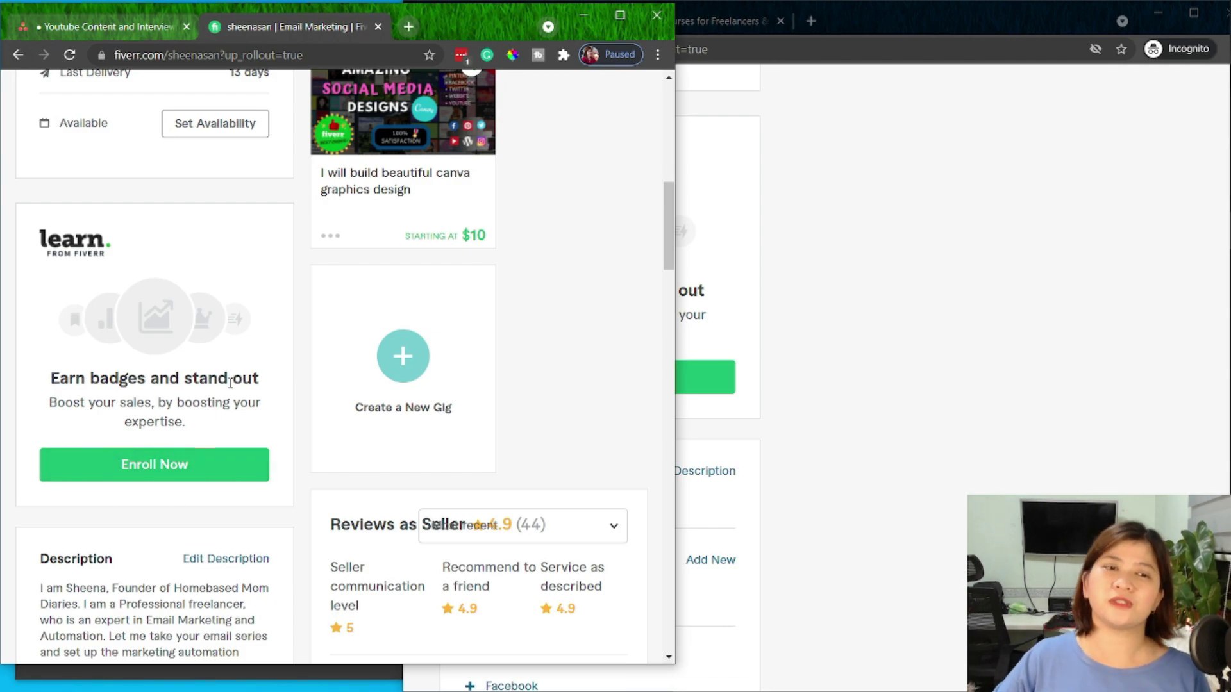
{"action": "scroll", "coordinate": [231, 382], "scroll_direction": "down", "scroll_amount": 2}
{"action": "left_click", "coordinate": [749, 455]}
{"action": "scroll", "coordinate": [844, 452], "scroll_direction": "down", "scroll_amount": 3}
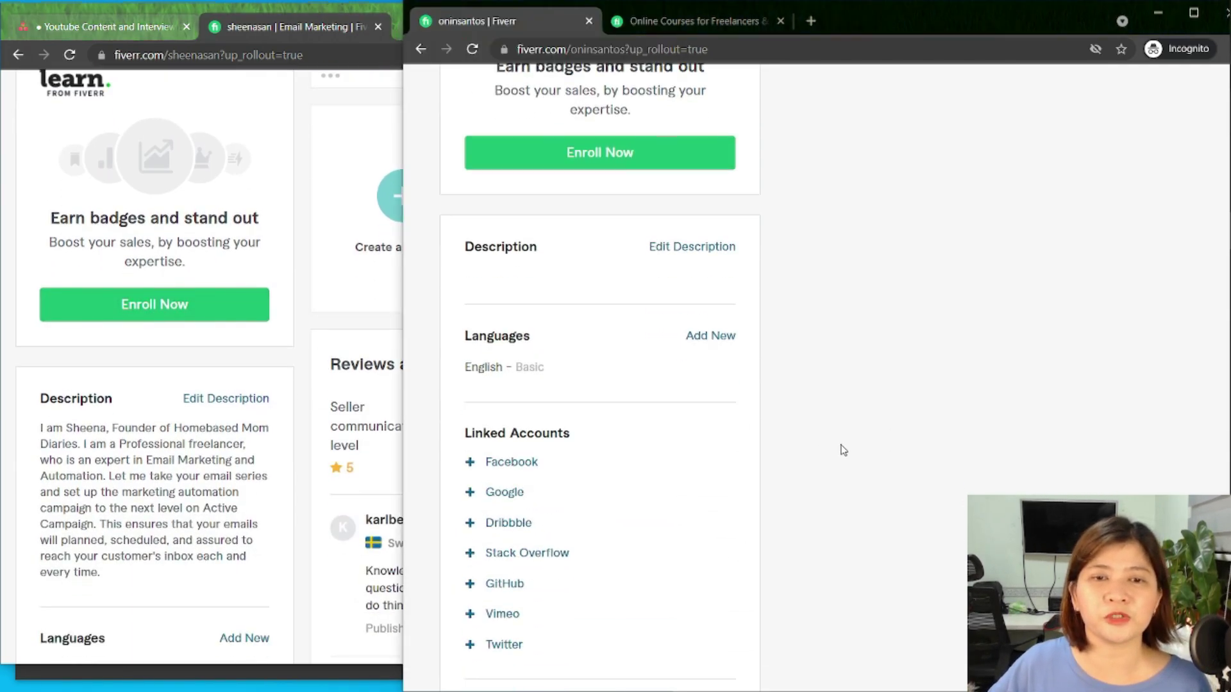
{"action": "scroll", "coordinate": [149, 596], "scroll_direction": "down", "scroll_amount": 1}
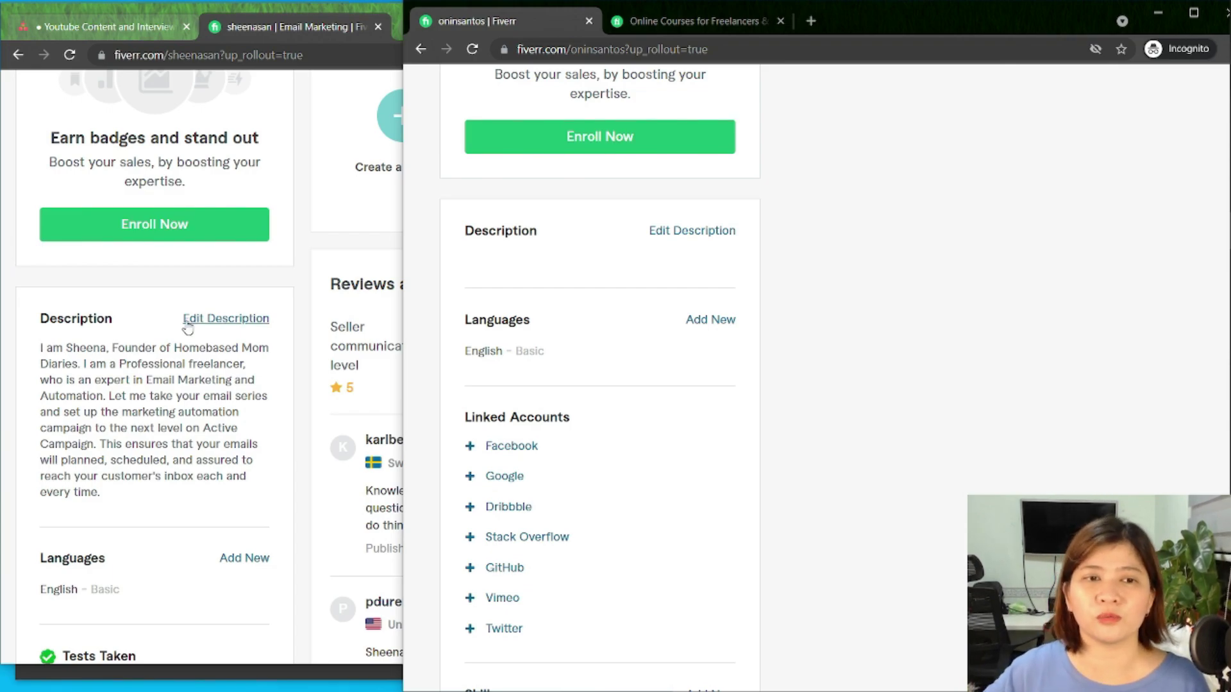
{"action": "scroll", "coordinate": [186, 320], "scroll_direction": "down", "scroll_amount": 1}
{"action": "scroll", "coordinate": [166, 394], "scroll_direction": "down", "scroll_amount": 2}
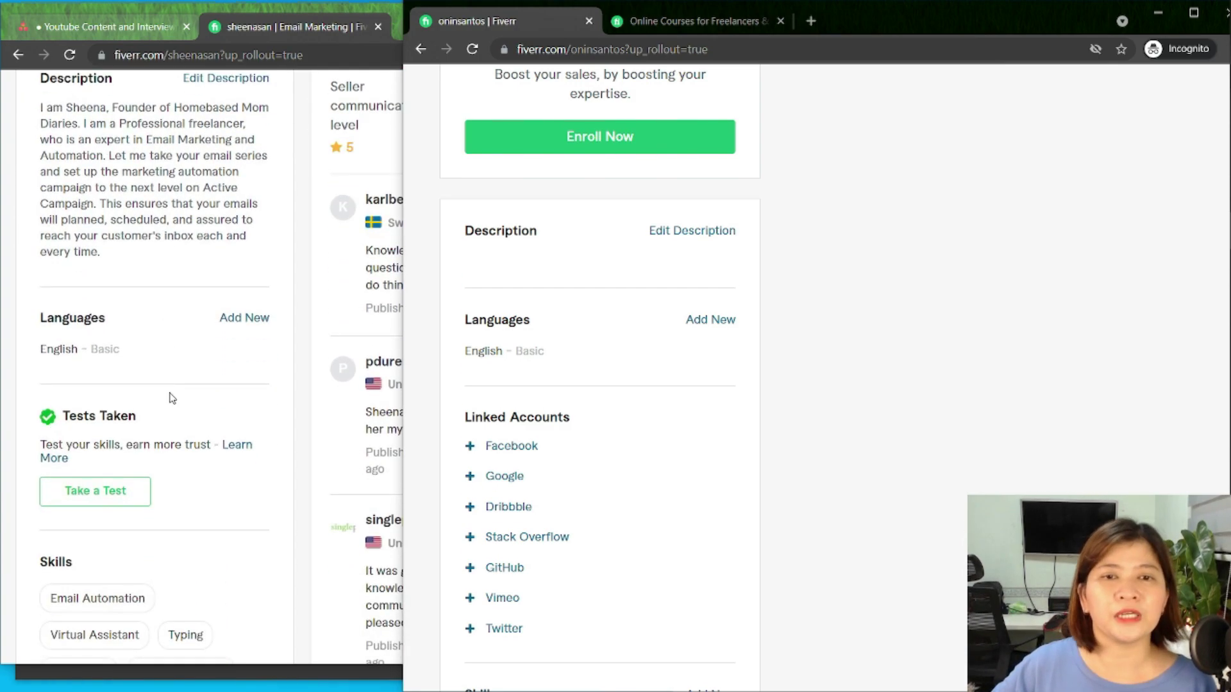
{"action": "left_click", "coordinate": [725, 321]}
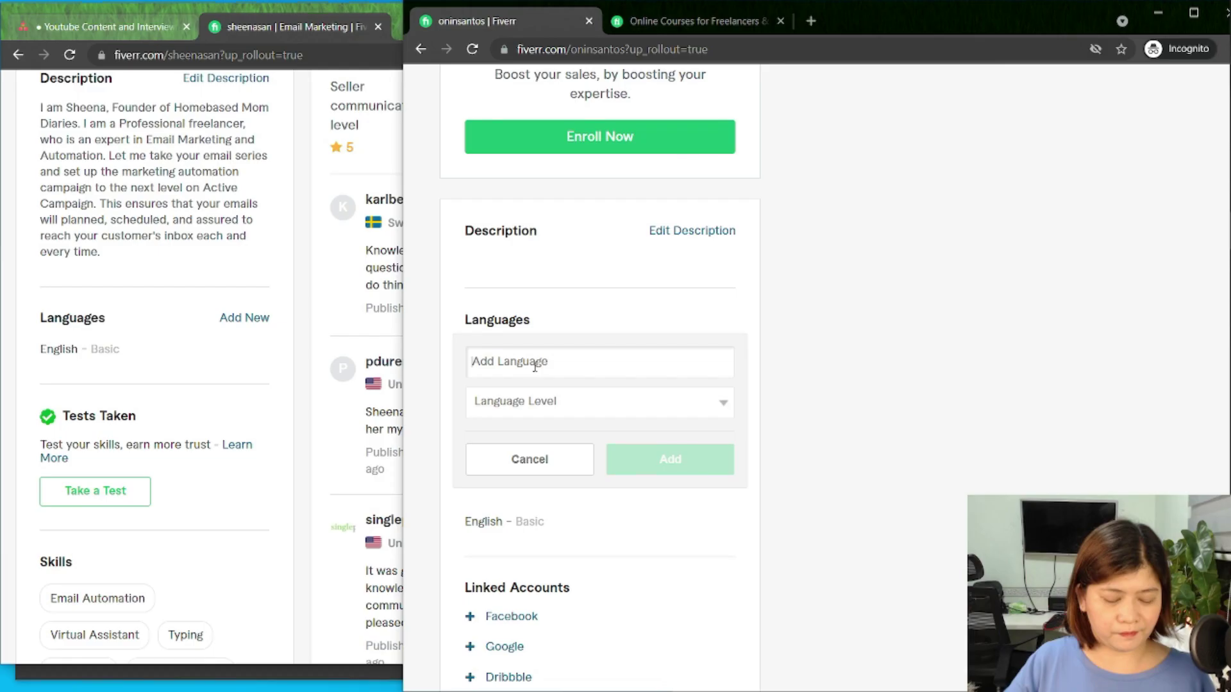
Pick English at Conversational level in the new profile's language form
{"action": "type", "text": "Engli"}
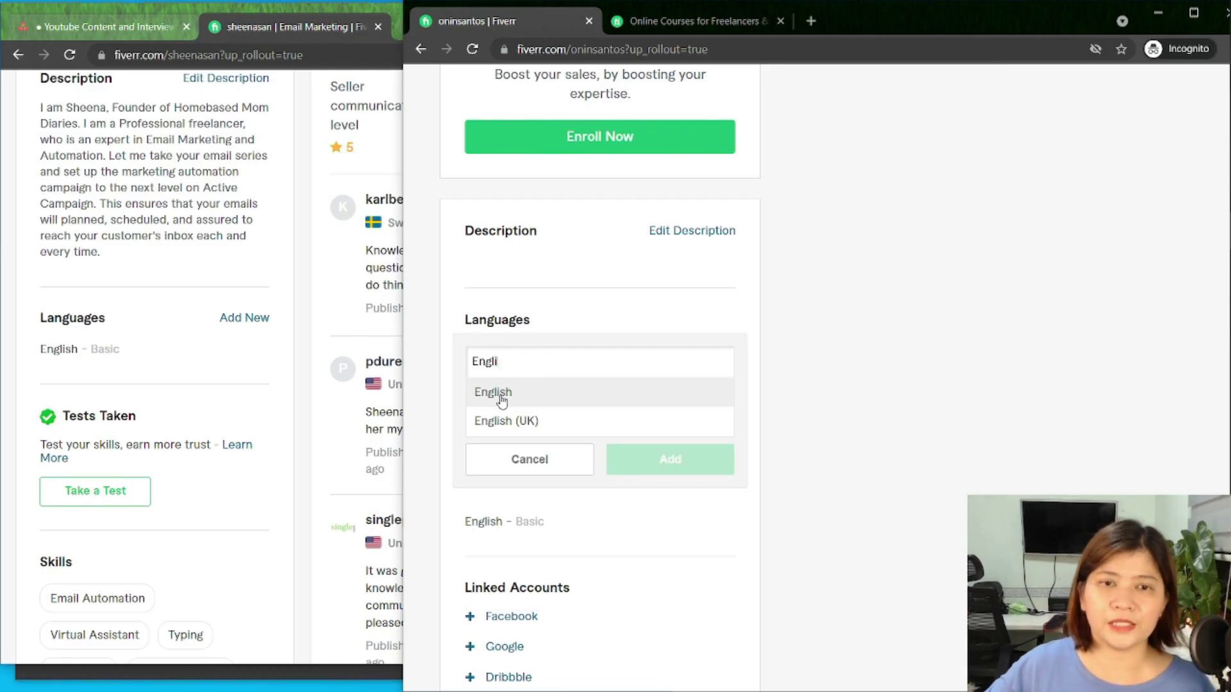
{"action": "left_click", "coordinate": [499, 394]}
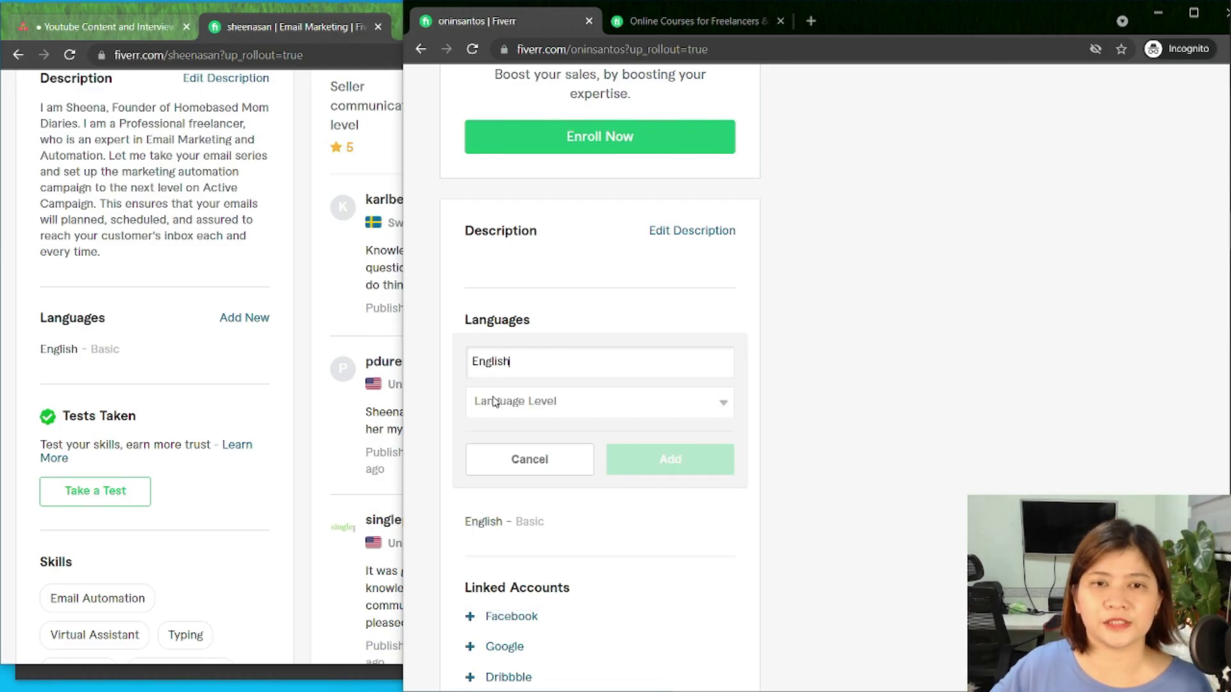
{"action": "left_click", "coordinate": [522, 406]}
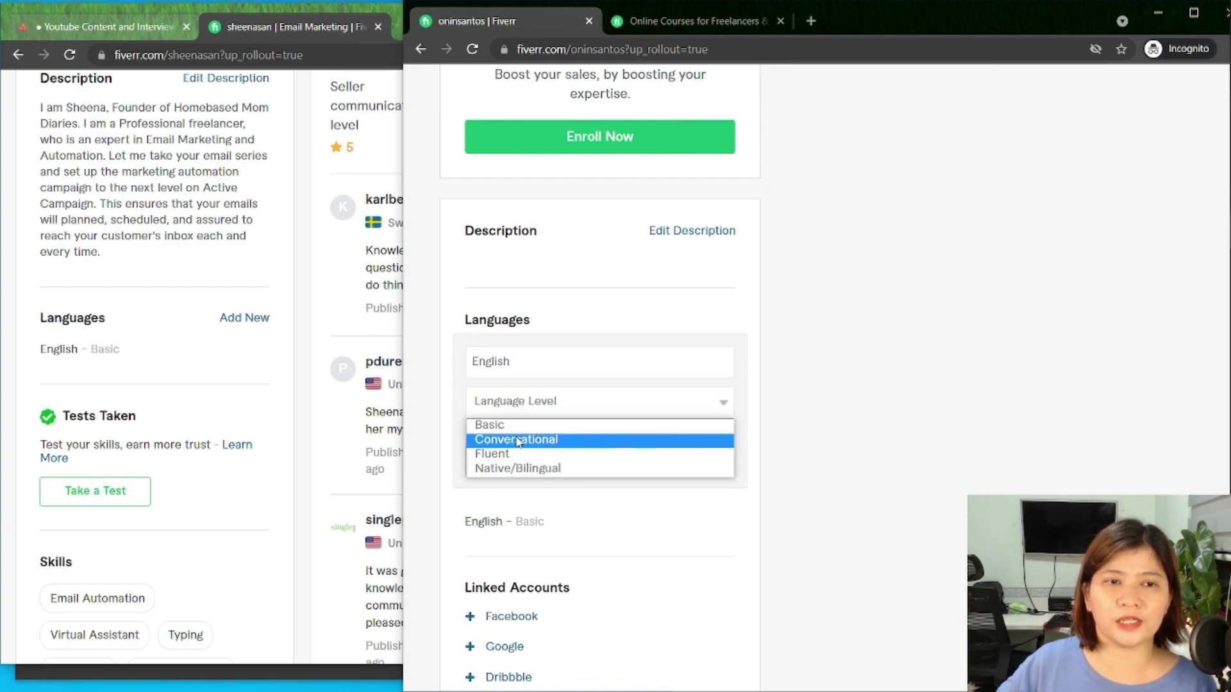
{"action": "left_click", "coordinate": [518, 442]}
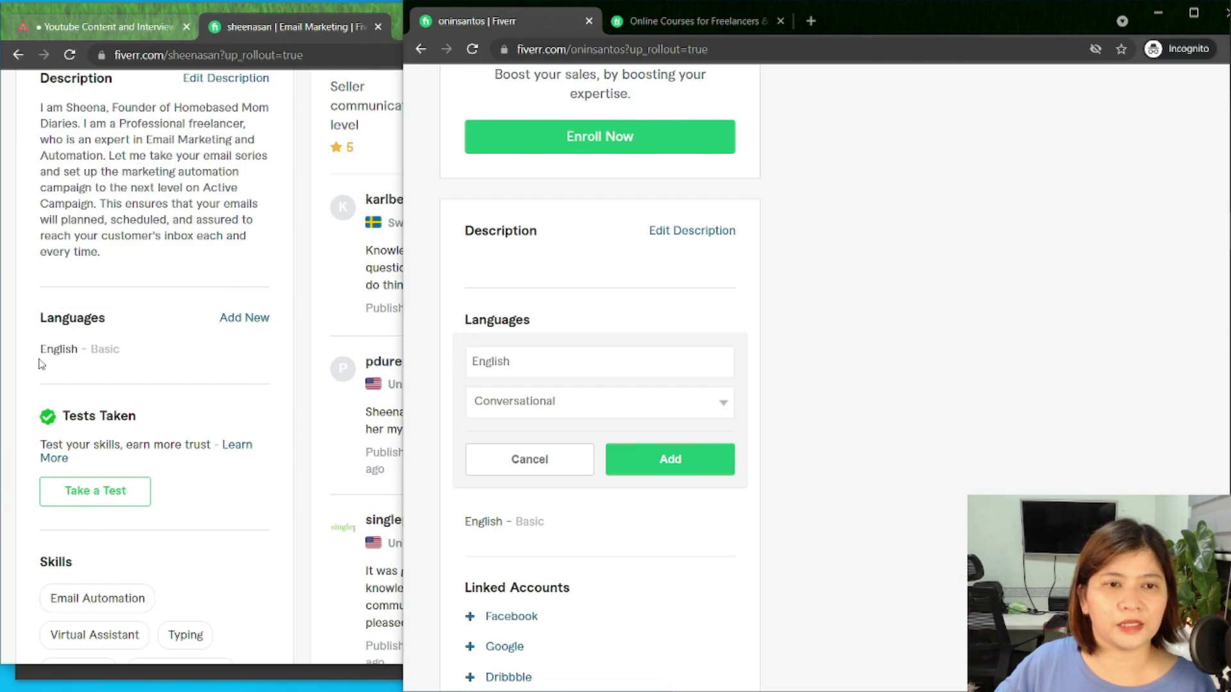
Change the established profile's English entry to Conversational and update it
{"action": "left_click", "coordinate": [130, 349]}
{"action": "left_click", "coordinate": [101, 409]}
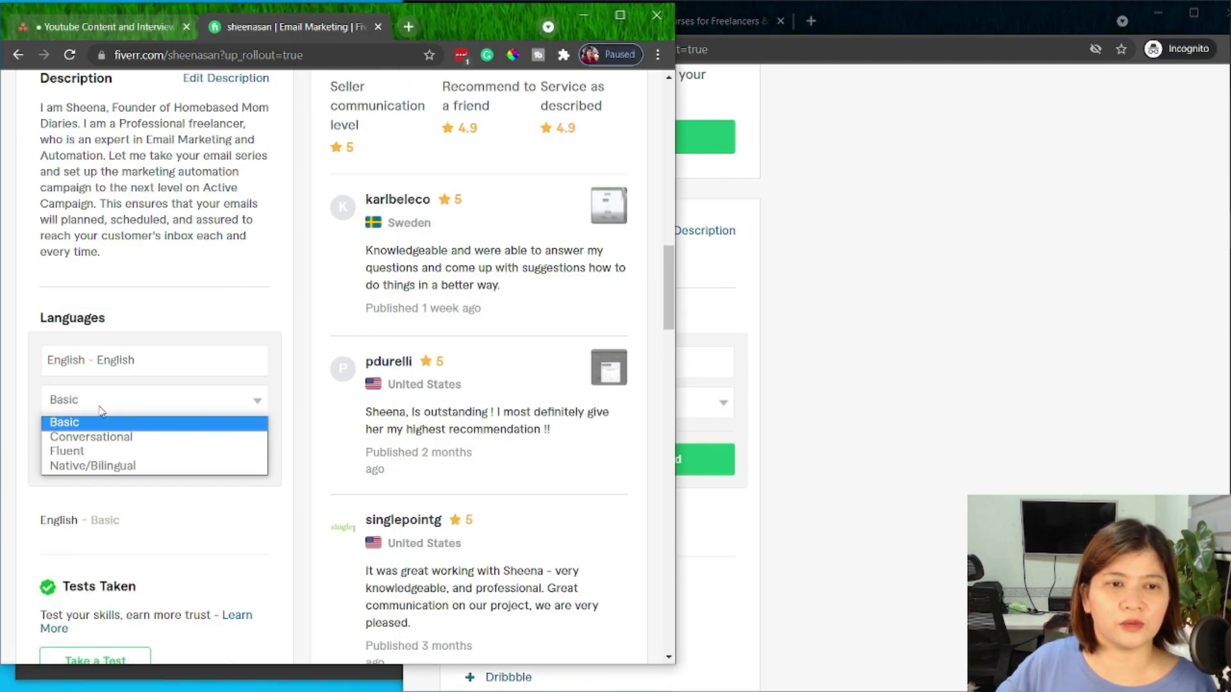
{"action": "left_click", "coordinate": [96, 435]}
{"action": "left_click", "coordinate": [214, 468]}
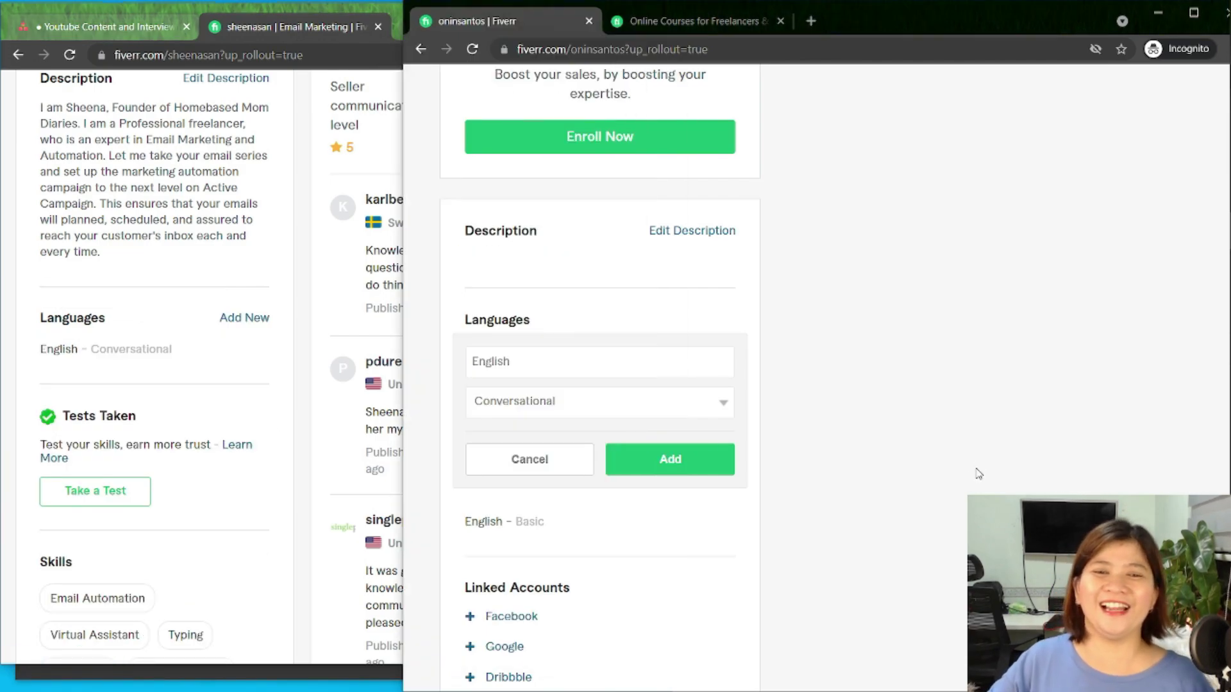
Save English at Conversational level to the new seller's Languages list
{"action": "left_click", "coordinate": [896, 456]}
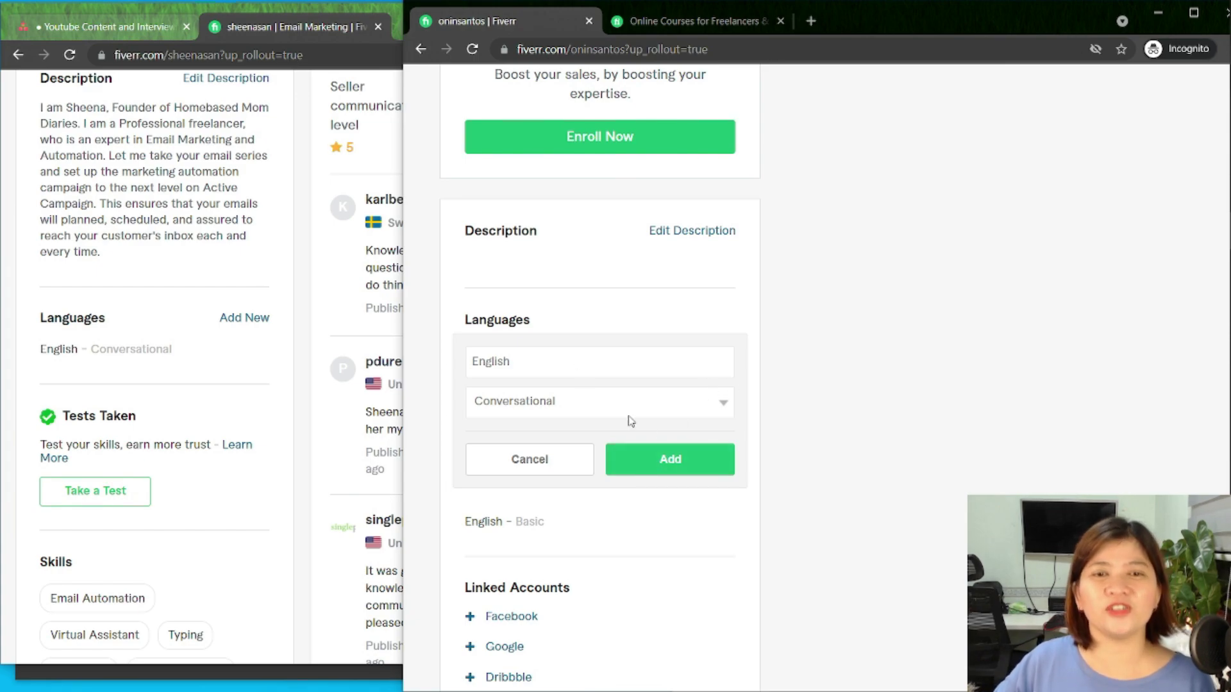
{"action": "left_click", "coordinate": [675, 460]}
{"action": "scroll", "coordinate": [884, 316], "scroll_direction": "down", "scroll_amount": 3}
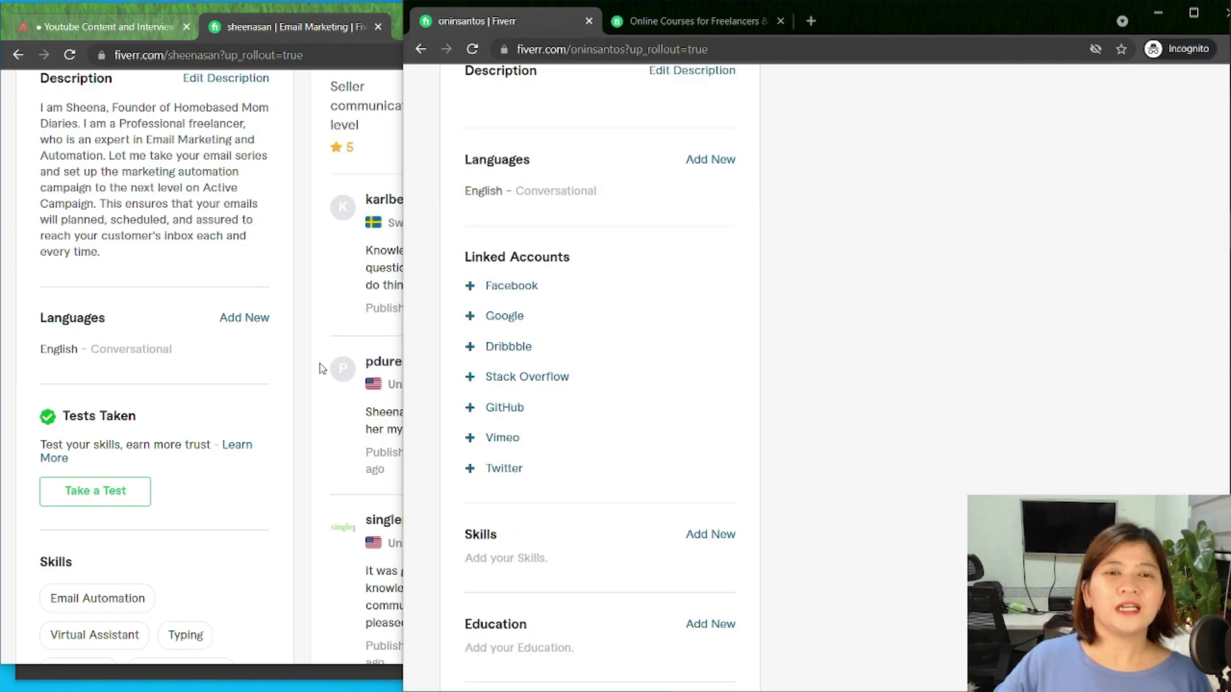
{"action": "scroll", "coordinate": [165, 452], "scroll_direction": "down", "scroll_amount": 2}
{"action": "scroll", "coordinate": [165, 452], "scroll_direction": "down", "scroll_amount": 1}
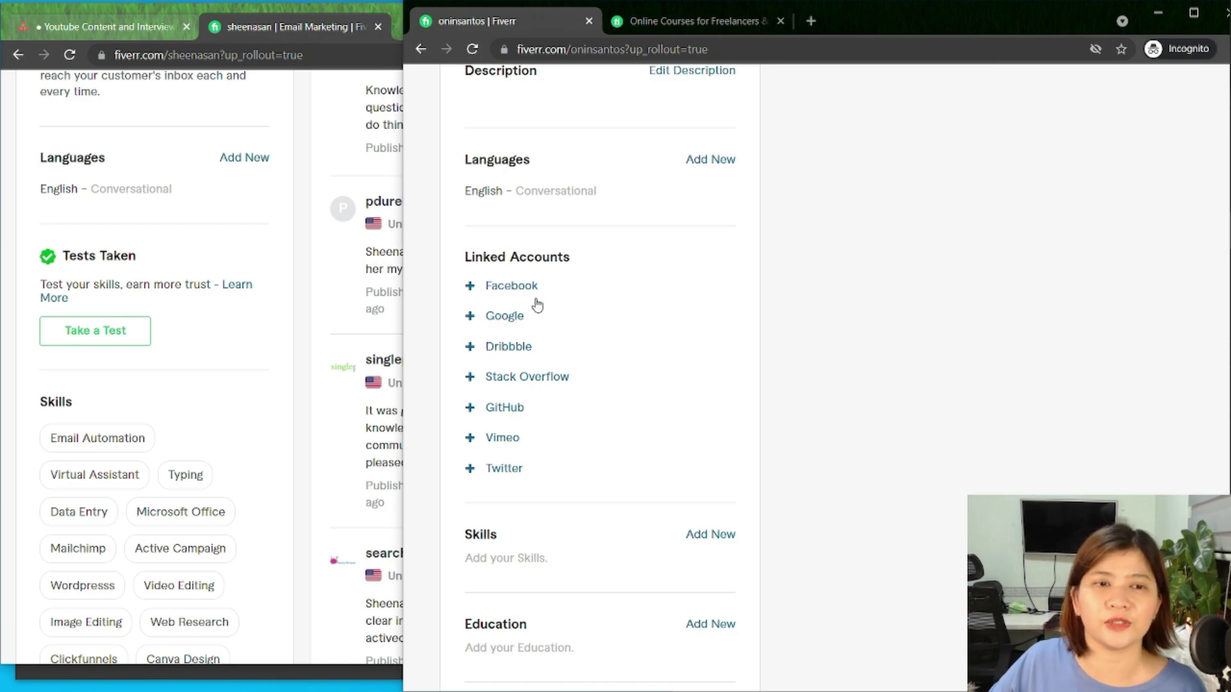
{"action": "scroll", "coordinate": [99, 330], "scroll_direction": "up", "scroll_amount": 2}
{"action": "scroll", "coordinate": [94, 472], "scroll_direction": "down", "scroll_amount": 2}
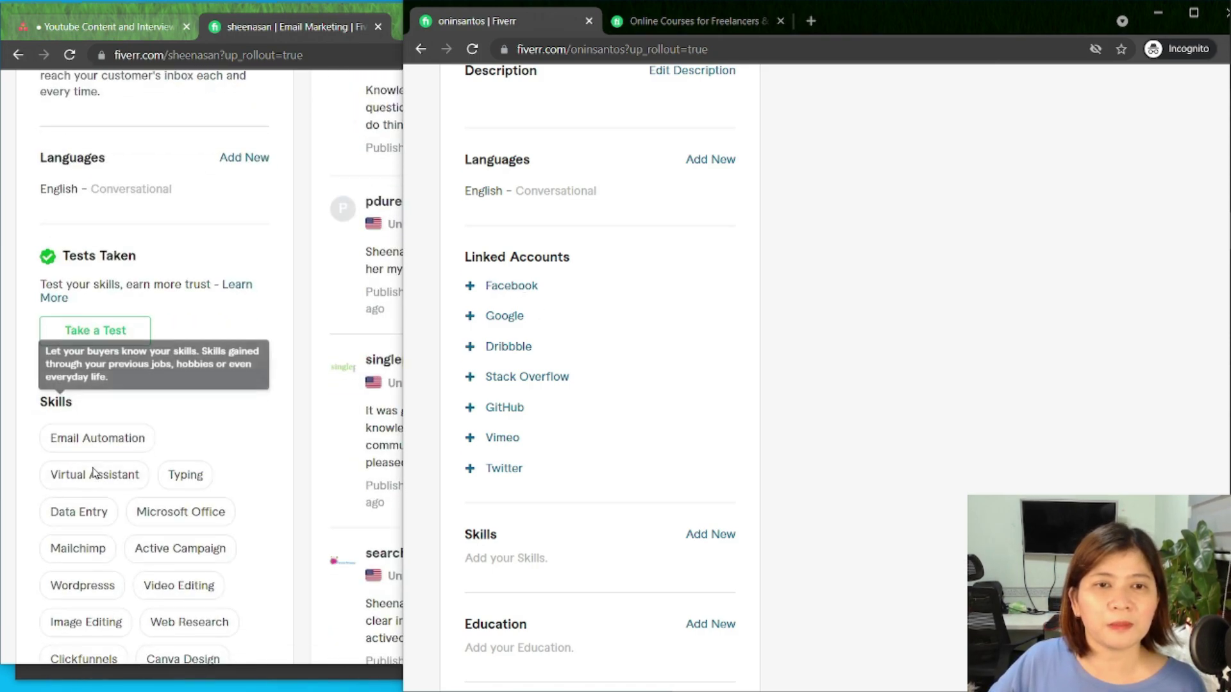
{"action": "scroll", "coordinate": [96, 472], "scroll_direction": "down", "scroll_amount": 8}
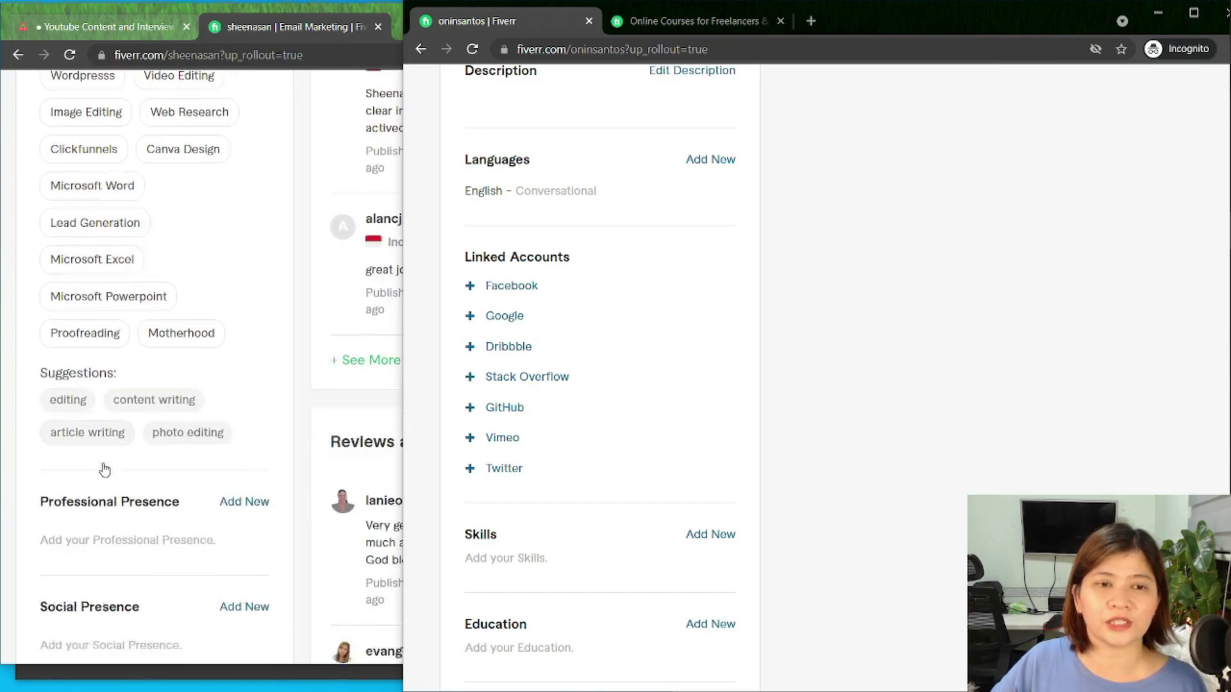
{"action": "scroll", "coordinate": [105, 470], "scroll_direction": "down", "scroll_amount": 7}
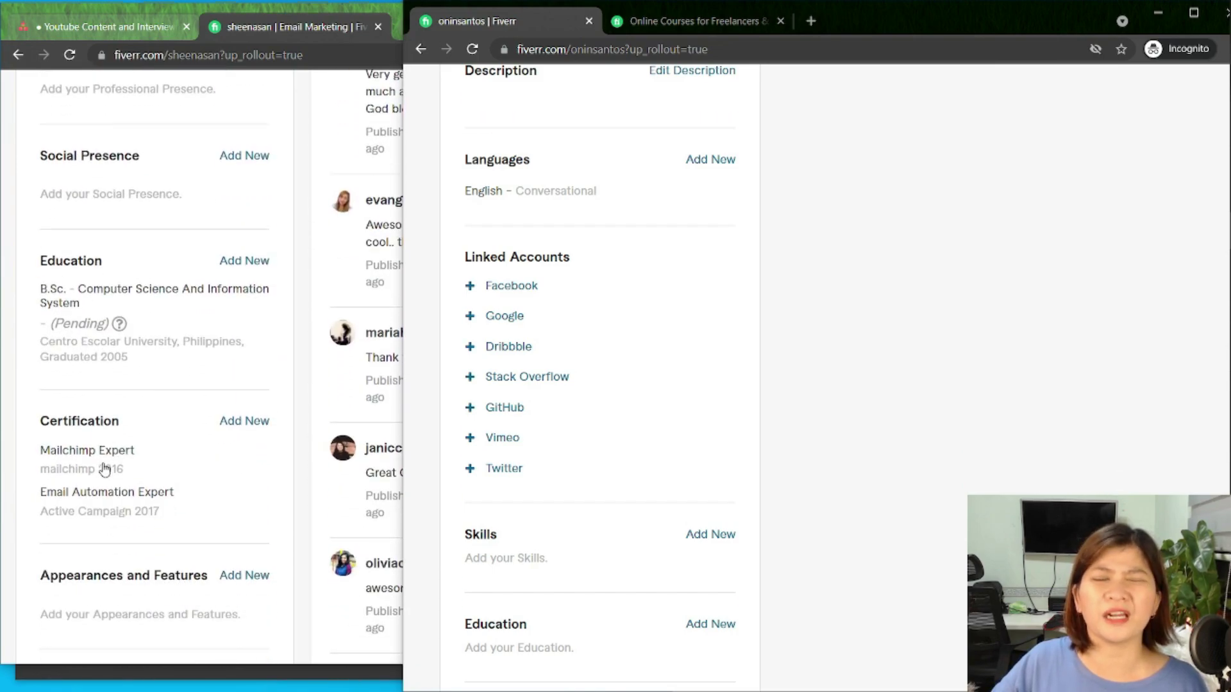
{"action": "scroll", "coordinate": [106, 467], "scroll_direction": "down", "scroll_amount": 1}
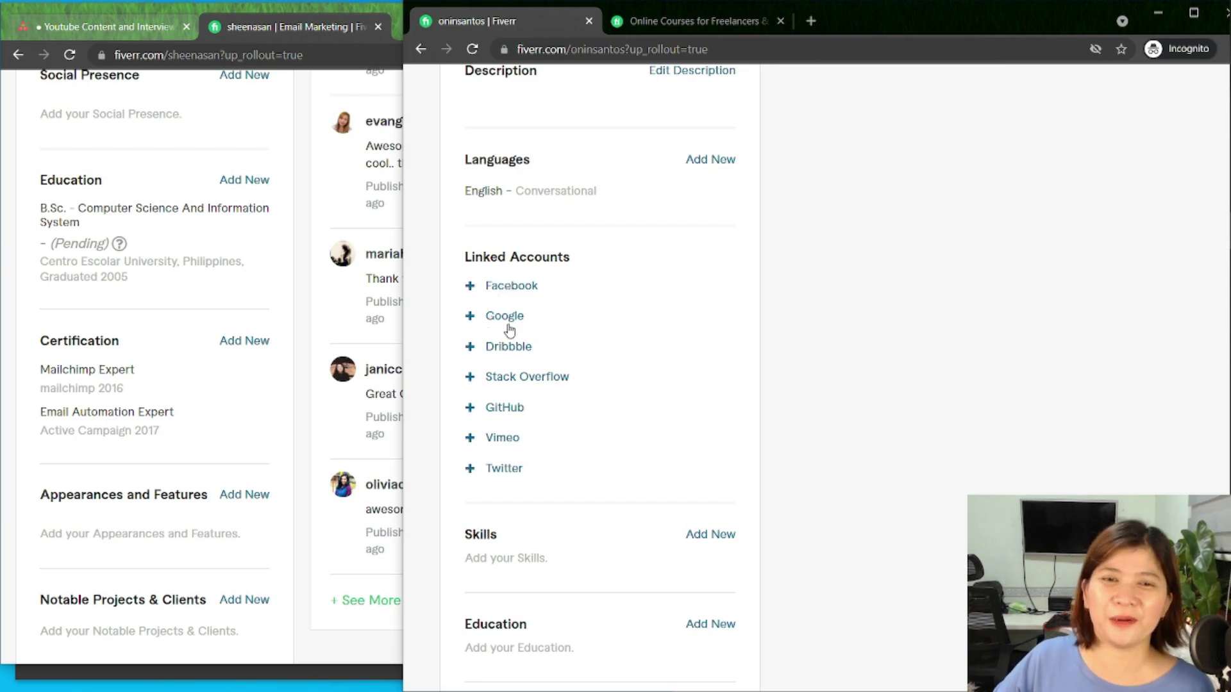
{"action": "scroll", "coordinate": [506, 330], "scroll_direction": "down", "scroll_amount": 1}
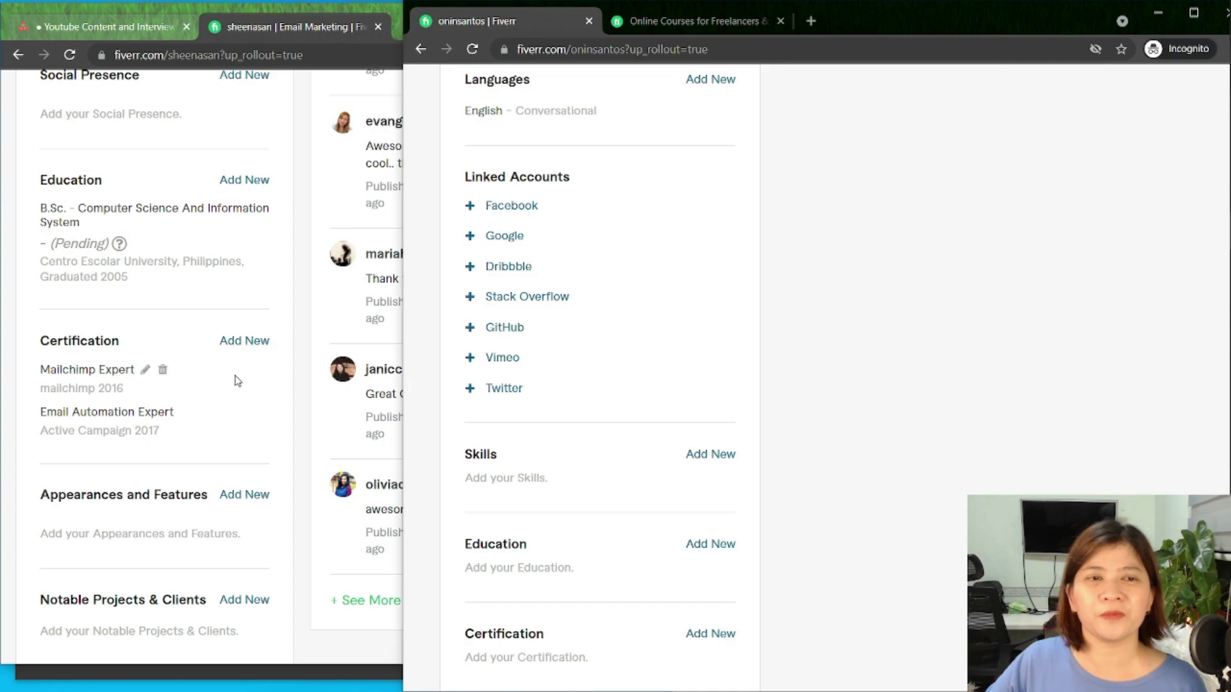
{"action": "scroll", "coordinate": [237, 379], "scroll_direction": "up", "scroll_amount": 7}
{"action": "scroll", "coordinate": [606, 320], "scroll_direction": "down", "scroll_amount": 1}
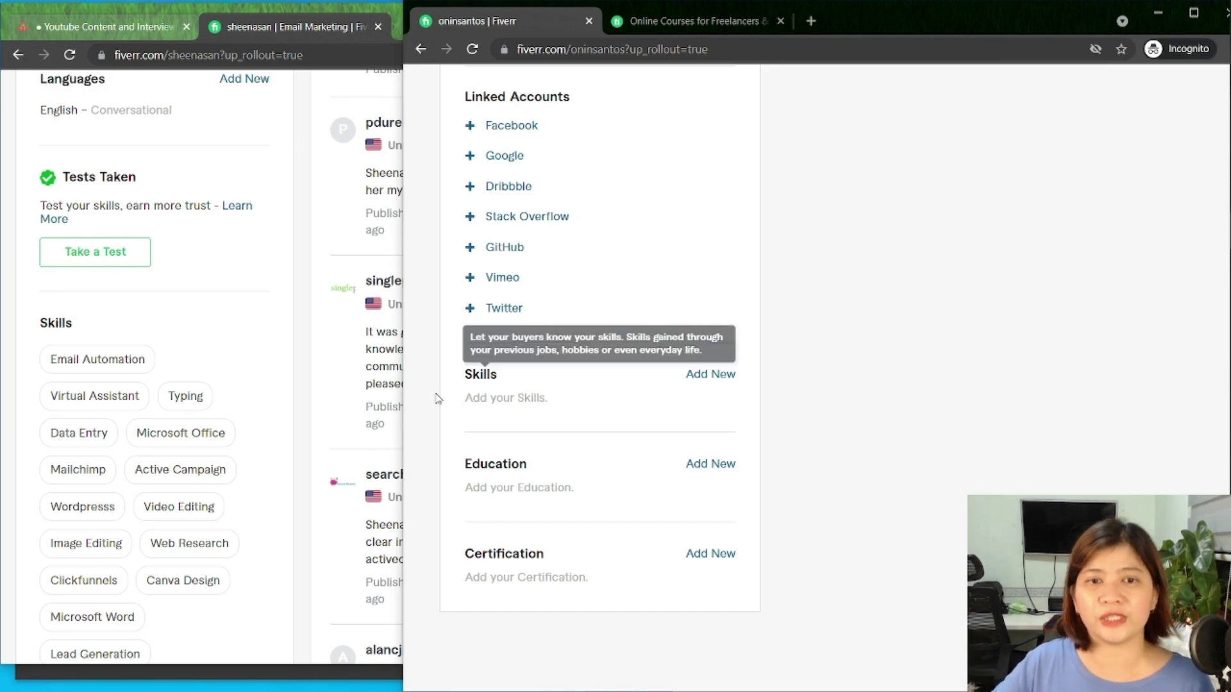
{"action": "scroll", "coordinate": [193, 423], "scroll_direction": "down", "scroll_amount": 1}
{"action": "scroll", "coordinate": [172, 407], "scroll_direction": "down", "scroll_amount": 1}
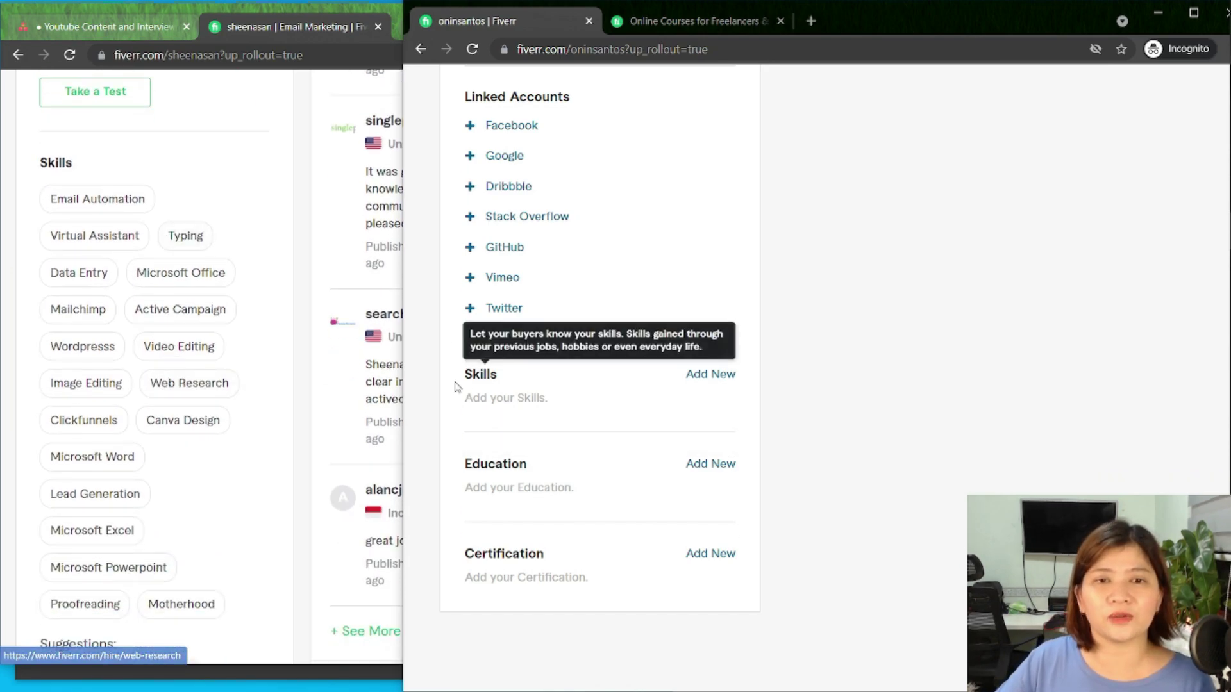
{"action": "mouse_move", "coordinate": [663, 389]}
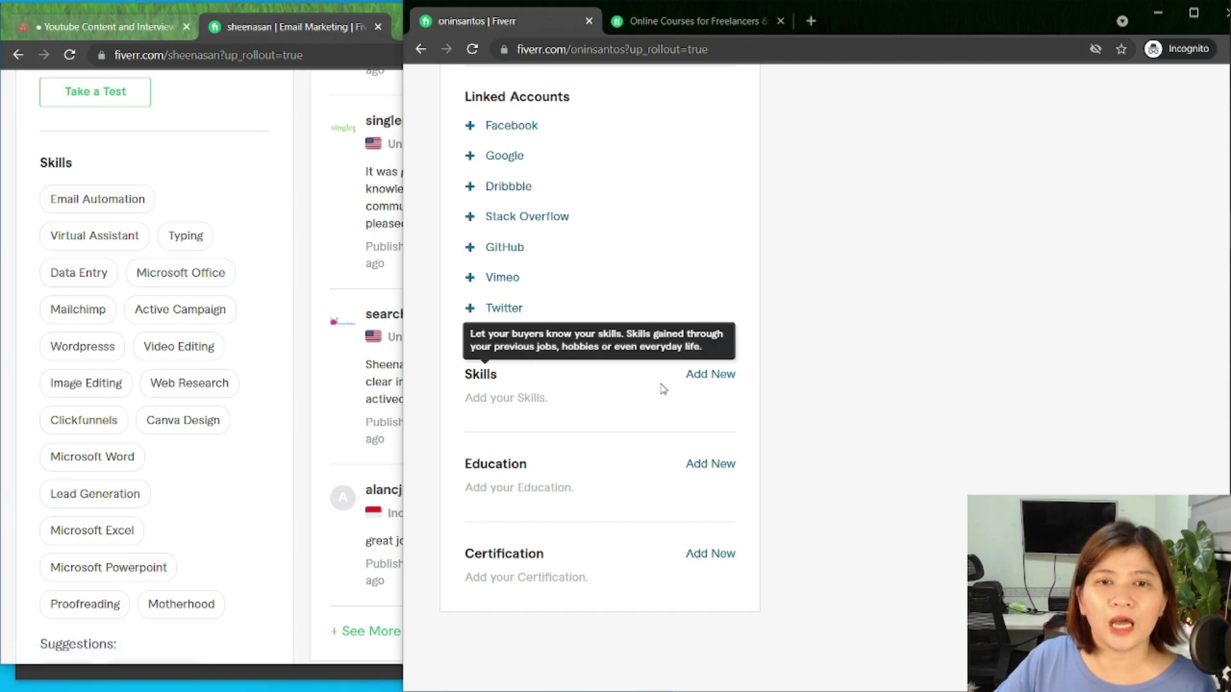
Add the skill 'Virtualassistan' at Expert level, then bring up the example profile
{"action": "left_click", "coordinate": [709, 375]}
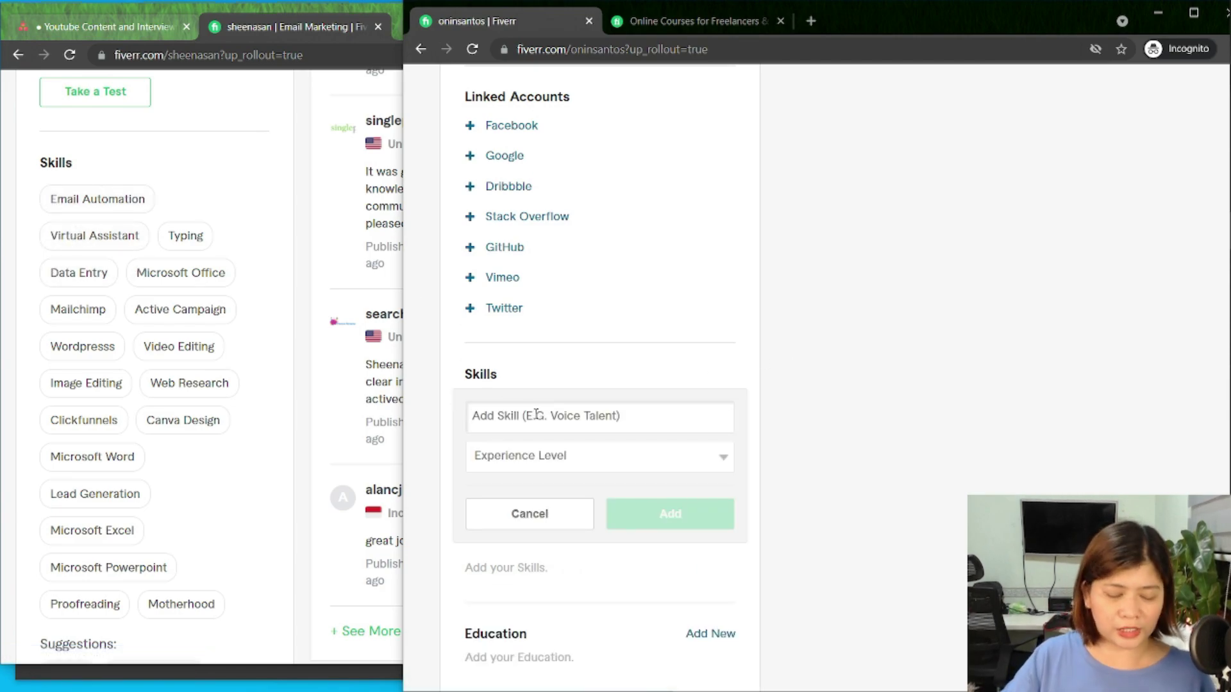
{"action": "type", "text": "Virtual"}
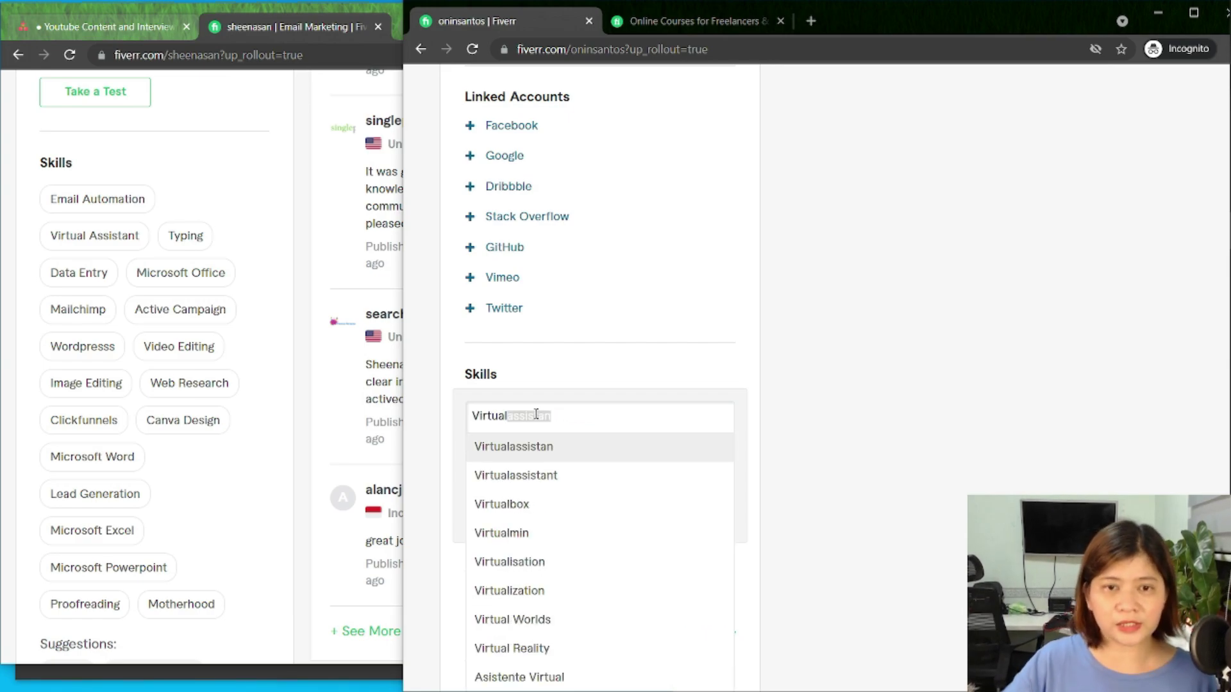
{"action": "left_click", "coordinate": [549, 473]}
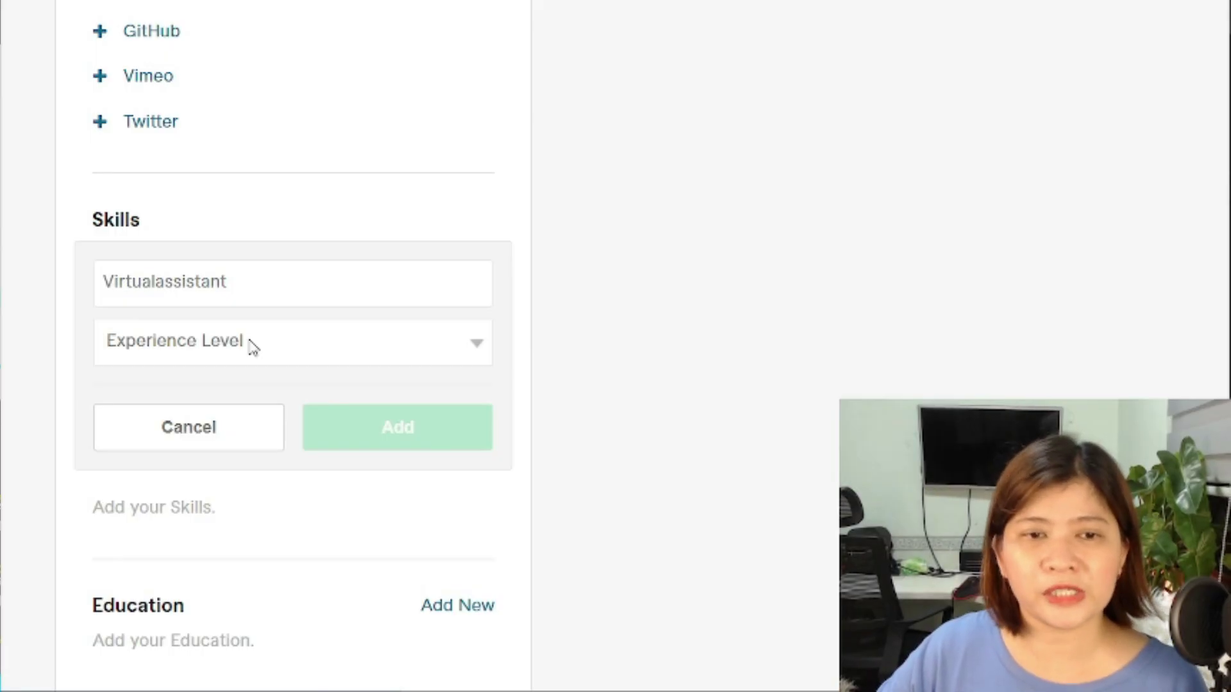
{"action": "key", "text": "BackSpace"}
{"action": "left_click", "coordinate": [251, 346]}
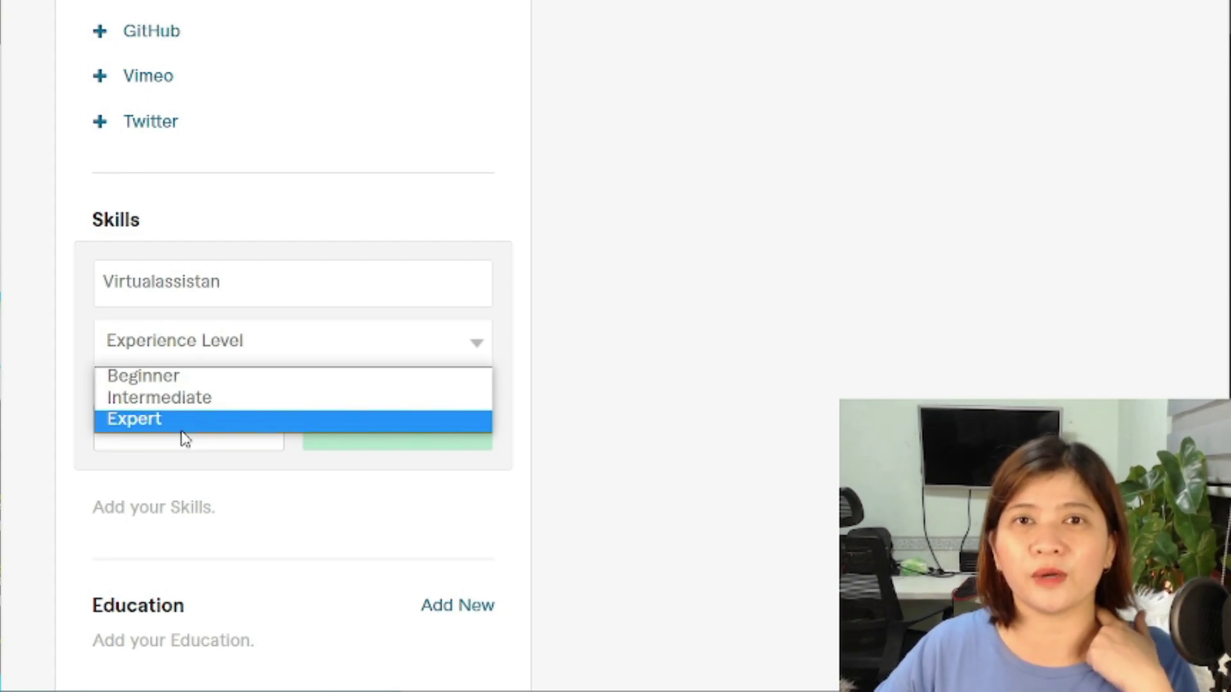
{"action": "left_click", "coordinate": [161, 423]}
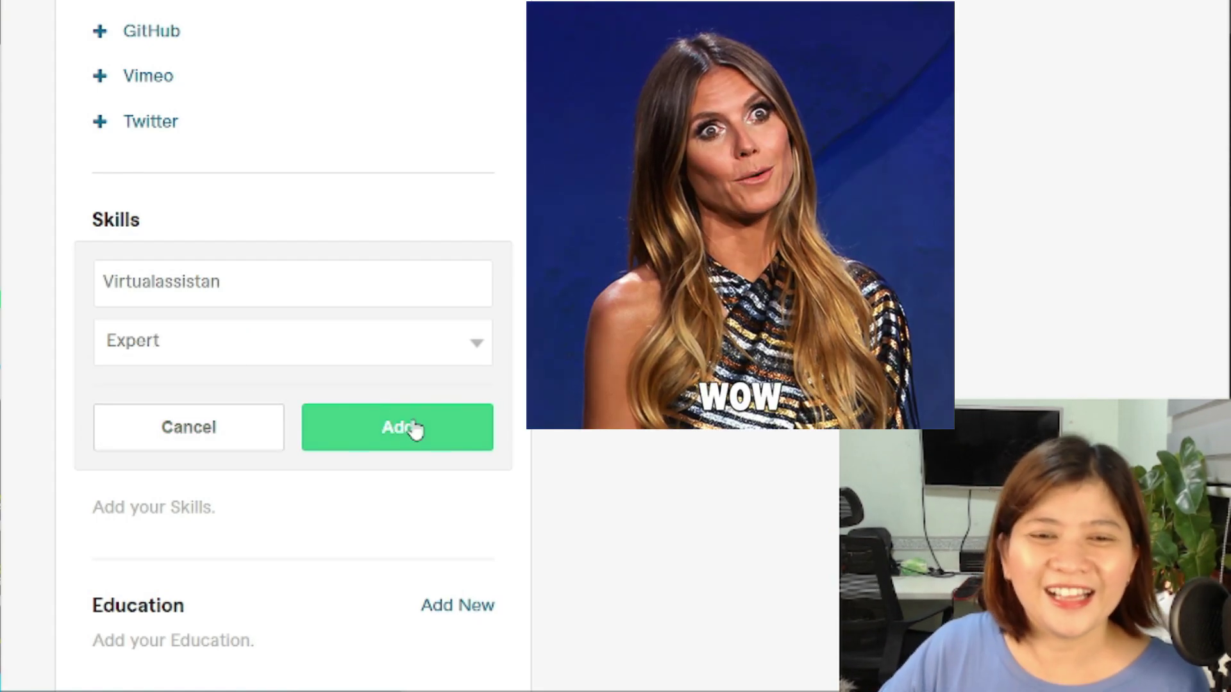
{"action": "scroll", "coordinate": [382, 390], "scroll_direction": "down", "scroll_amount": 3}
{"action": "left_click", "coordinate": [442, 195]}
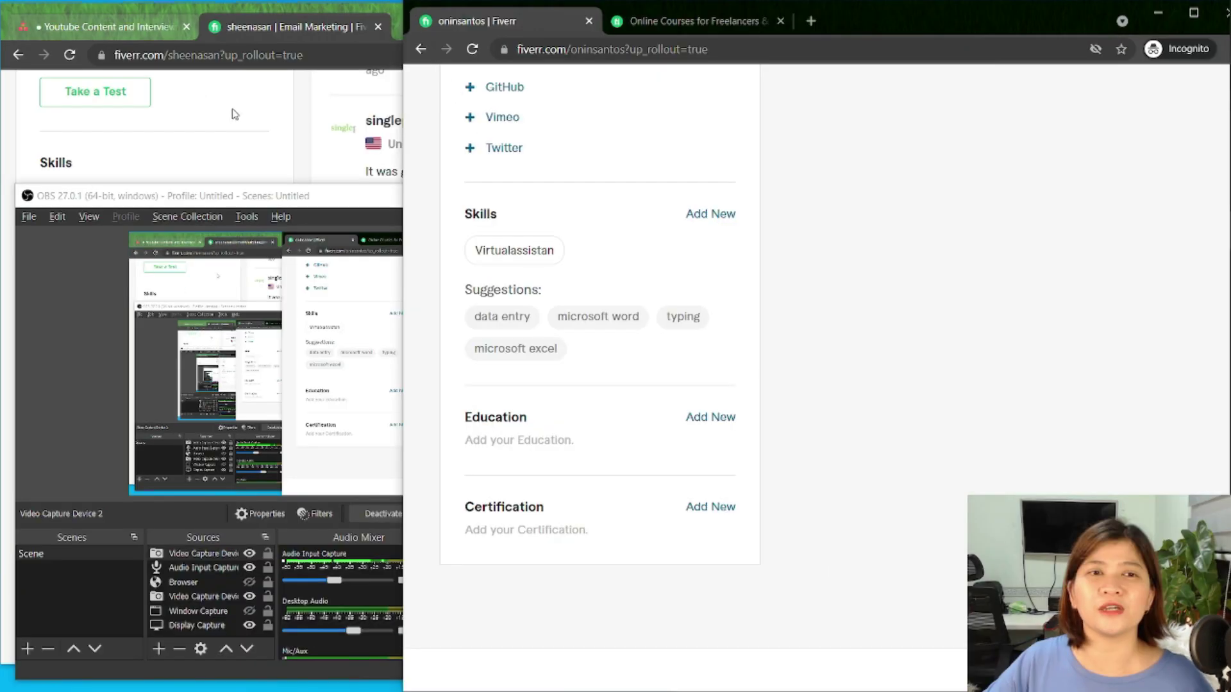
{"action": "left_click", "coordinate": [231, 115]}
{"action": "scroll", "coordinate": [115, 348], "scroll_direction": "down", "scroll_amount": 3}
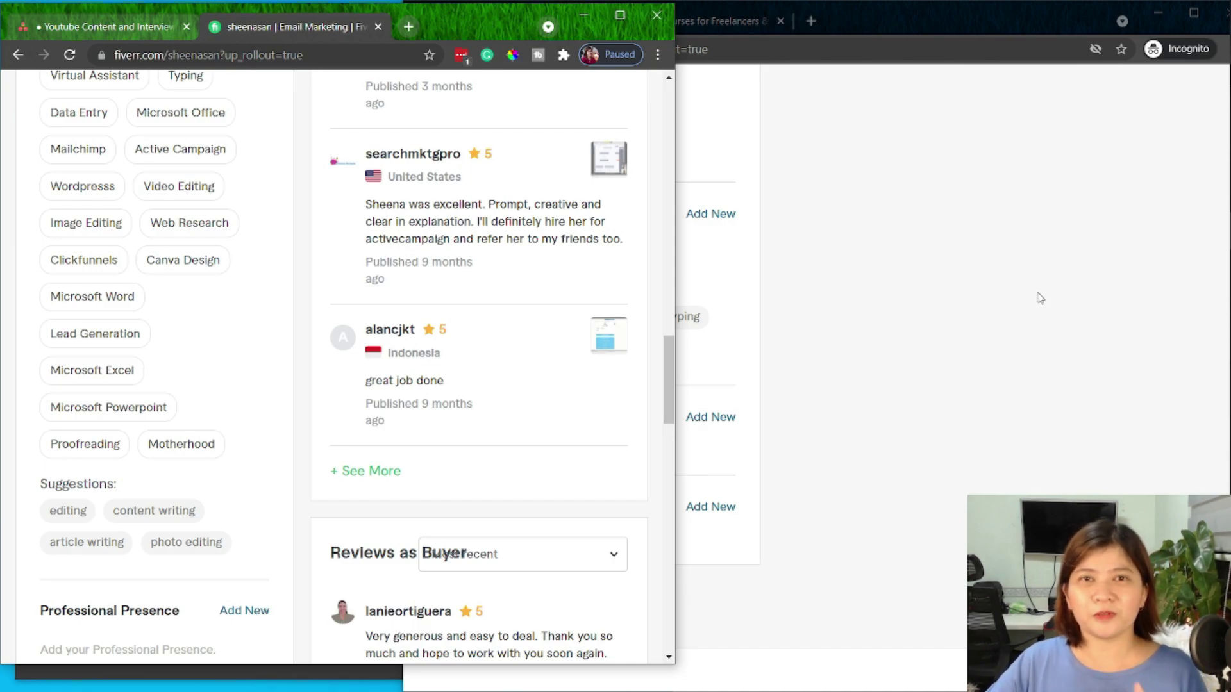
Add the suggested Data Entry skill at Expert level
{"action": "scroll", "coordinate": [147, 257], "scroll_direction": "up", "scroll_amount": 1}
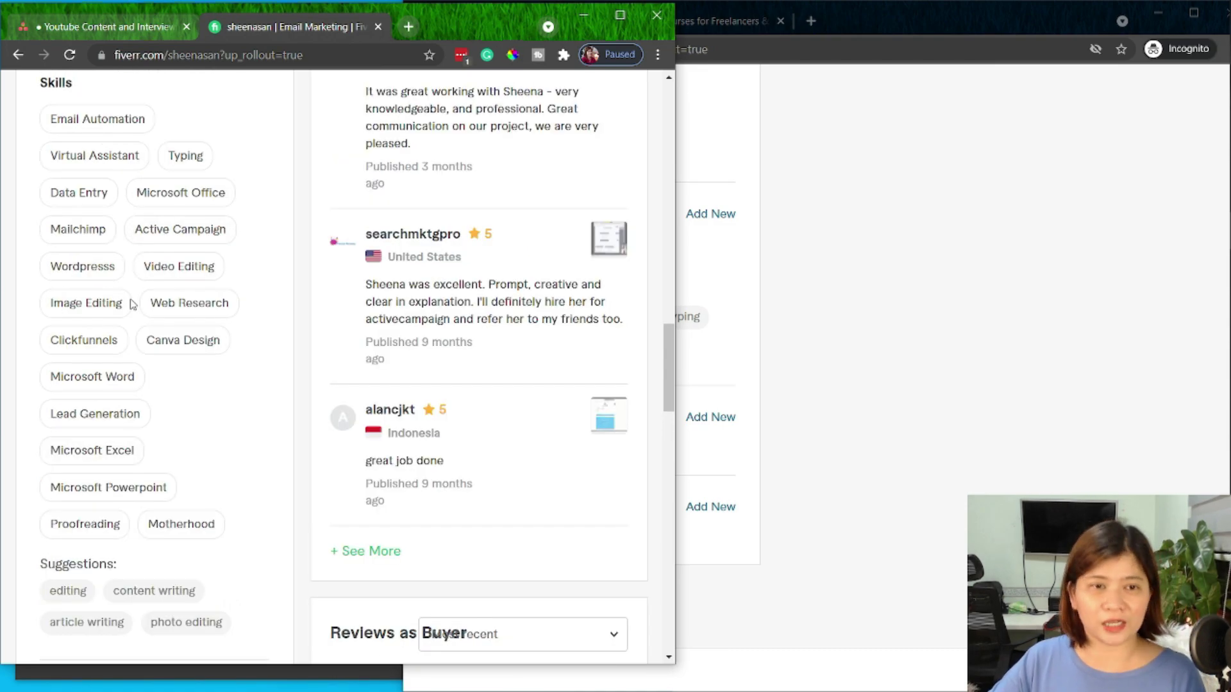
{"action": "left_click", "coordinate": [684, 310]}
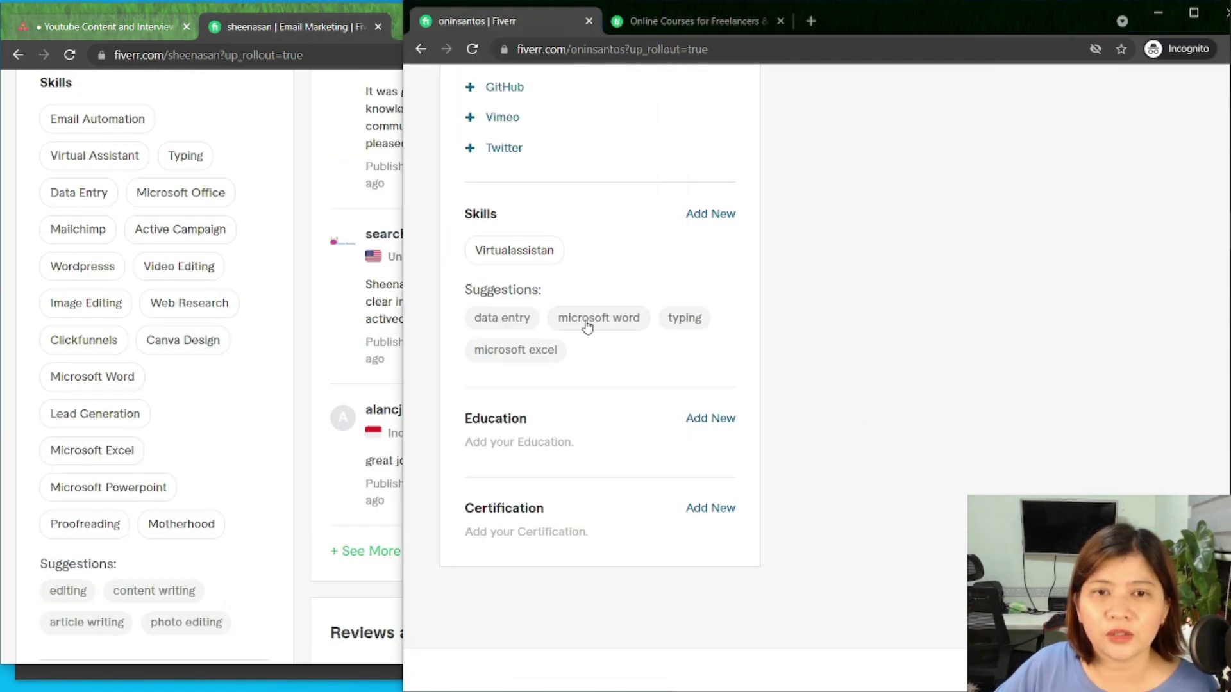
{"action": "left_click", "coordinate": [518, 318]}
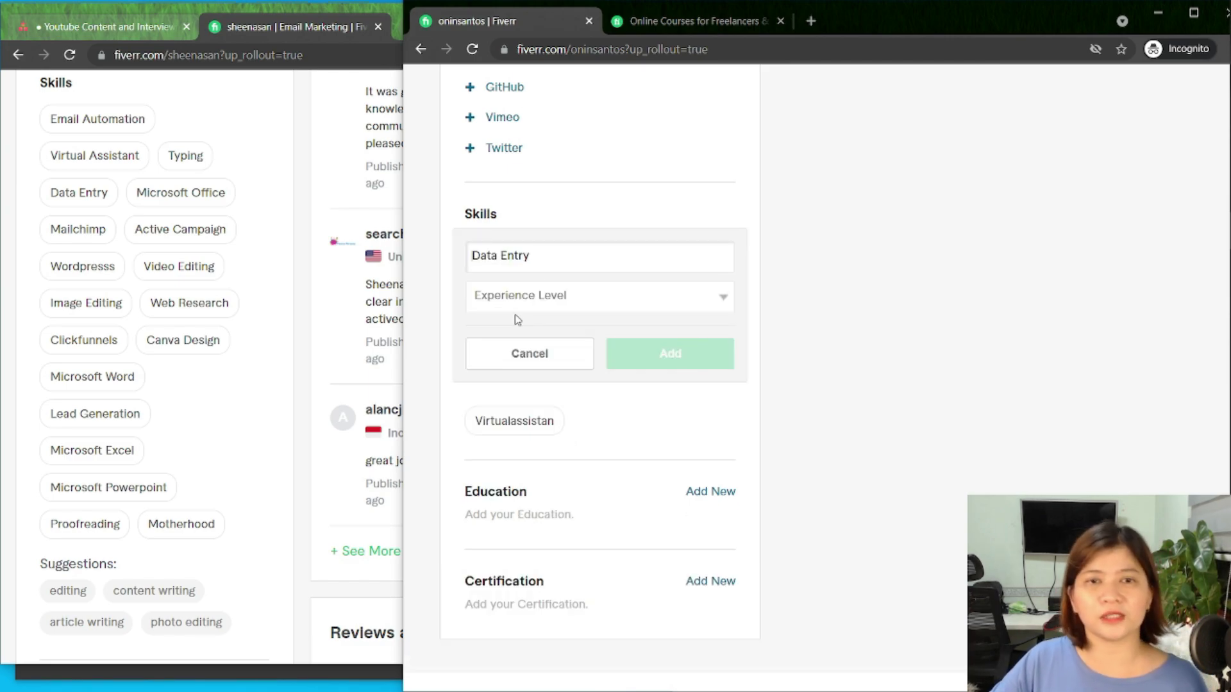
{"action": "left_click", "coordinate": [647, 299]}
{"action": "left_click", "coordinate": [632, 348]}
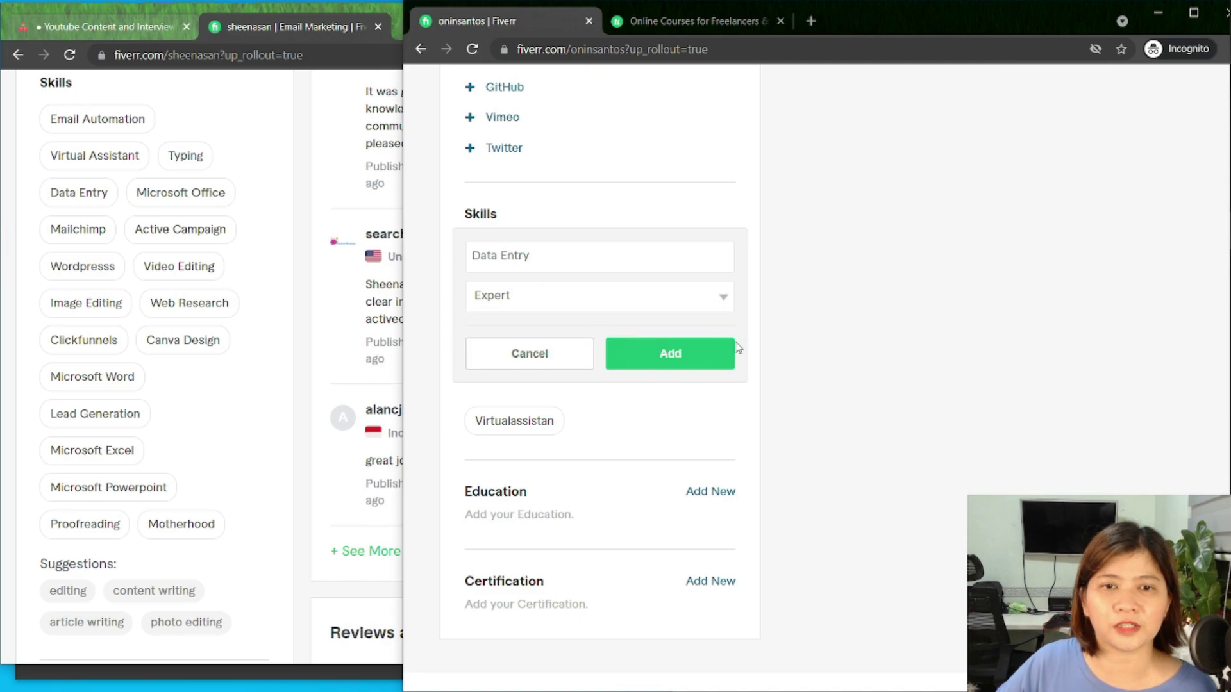
{"action": "left_click", "coordinate": [718, 366]}
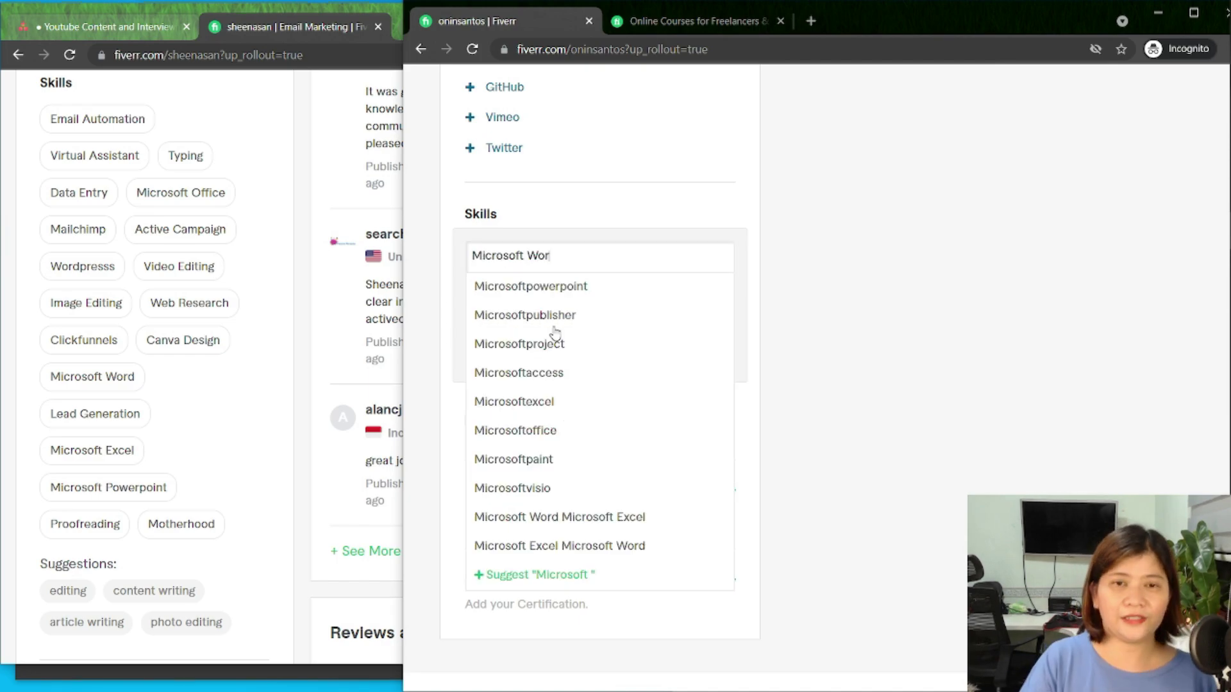
Add Microsoft Word as a skill at Intermediate level
{"action": "type", "text": "d"}
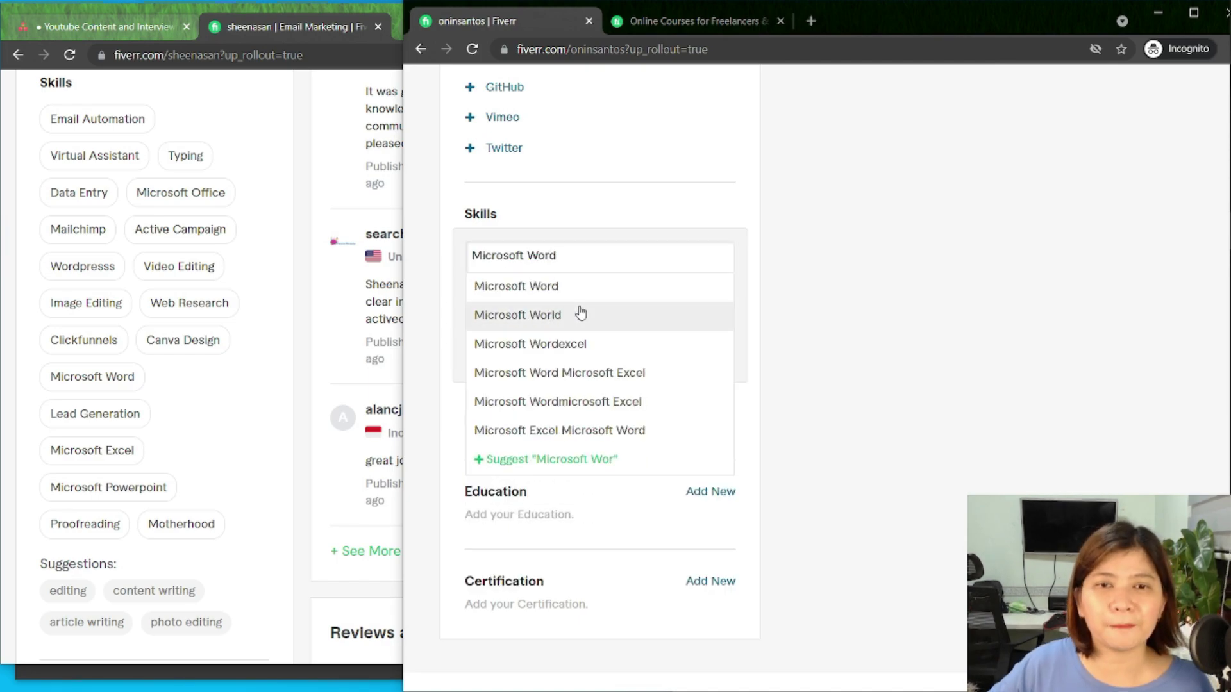
{"action": "left_click", "coordinate": [574, 287]}
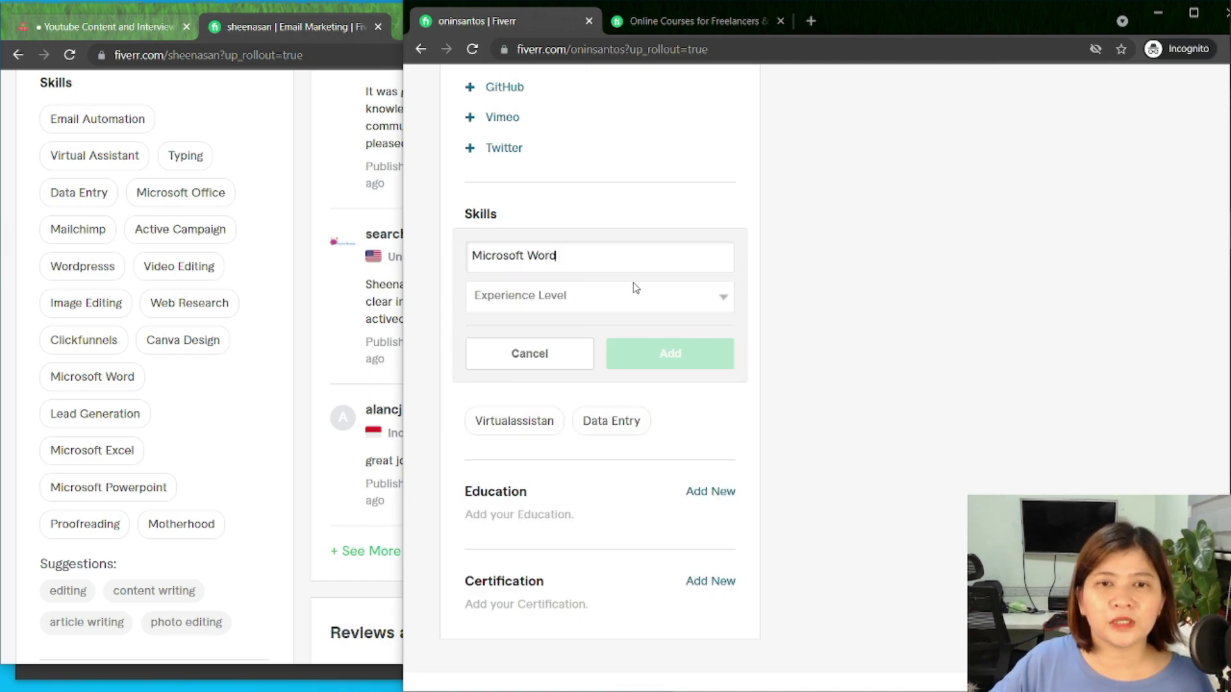
{"action": "left_click", "coordinate": [592, 297]}
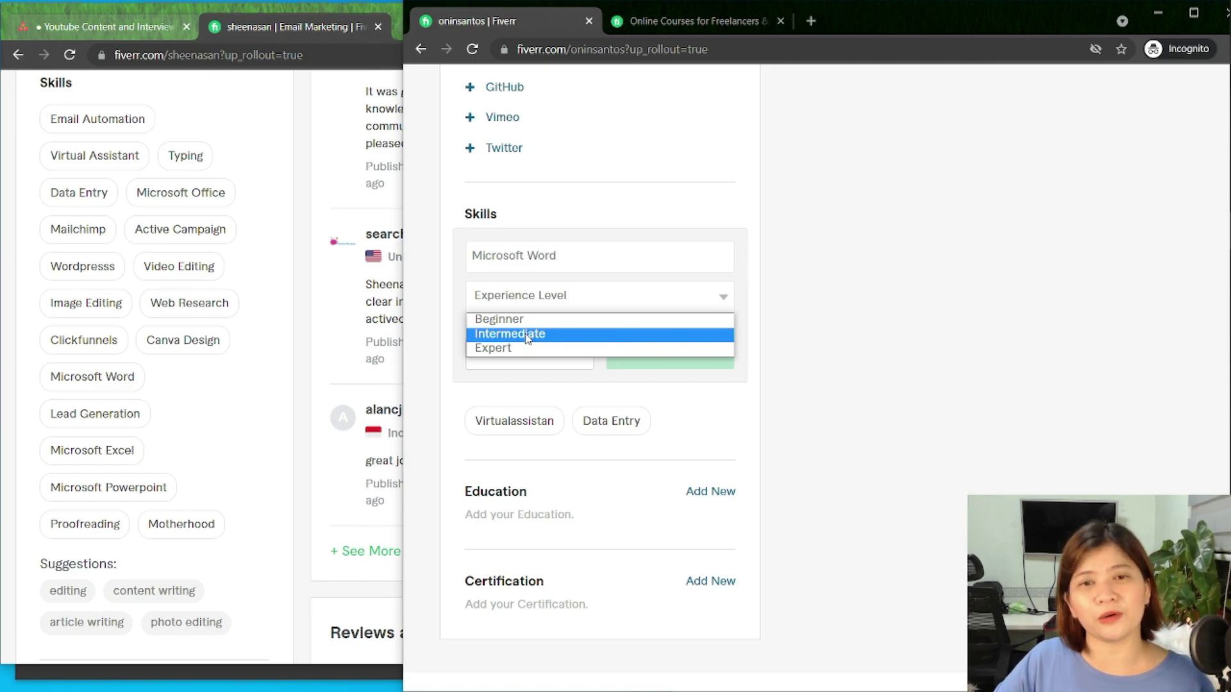
{"action": "left_click", "coordinate": [527, 335]}
{"action": "left_click", "coordinate": [669, 361]}
{"action": "scroll", "coordinate": [275, 307], "scroll_direction": "up", "scroll_amount": 1}
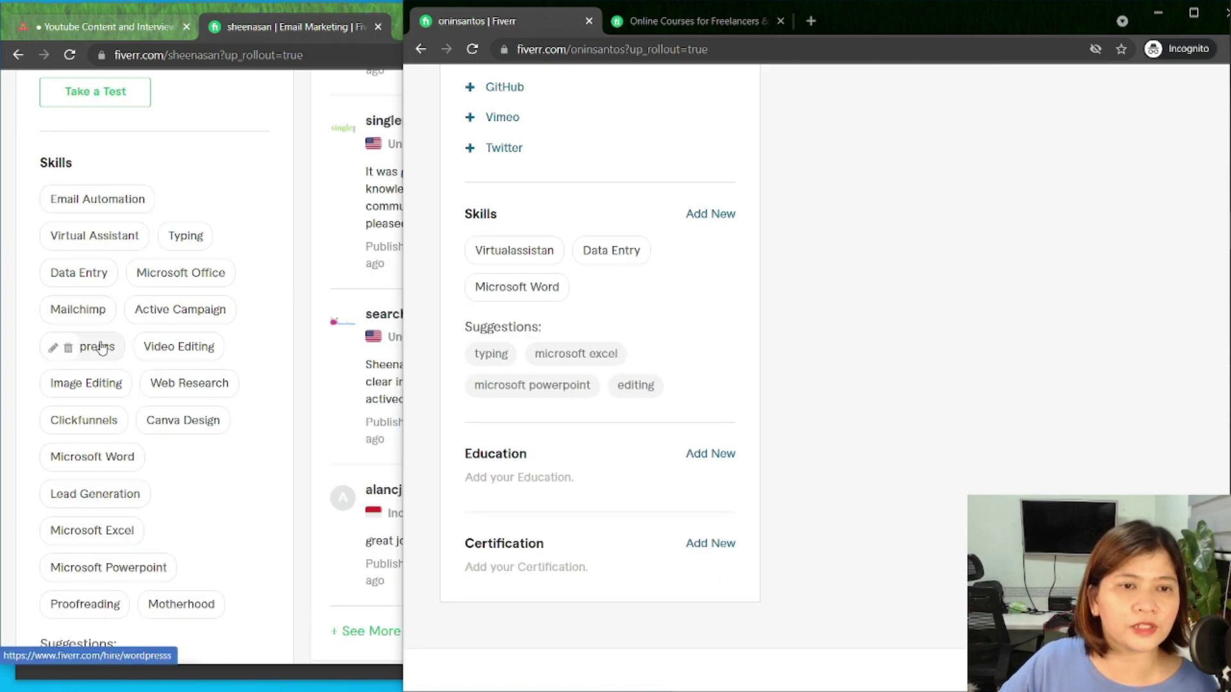
{"action": "scroll", "coordinate": [75, 496], "scroll_direction": "down", "scroll_amount": 2}
{"action": "scroll", "coordinate": [192, 384], "scroll_direction": "up", "scroll_amount": 3}
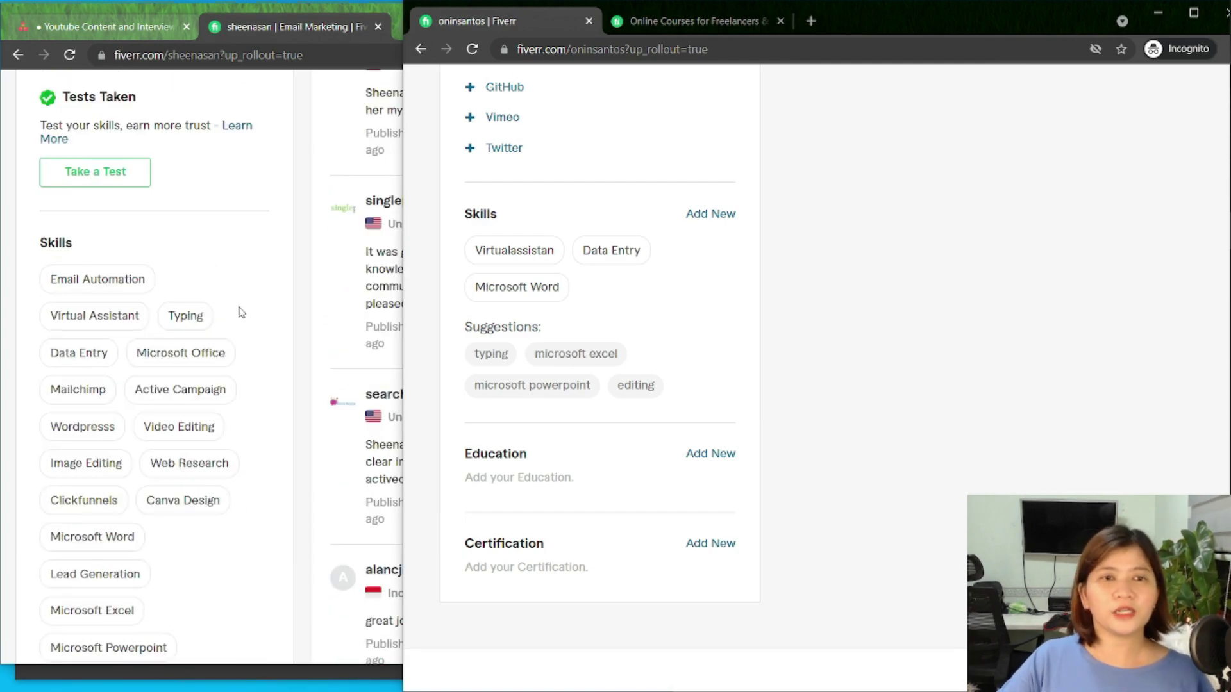
{"action": "scroll", "coordinate": [231, 306], "scroll_direction": "down", "scroll_amount": 4}
{"action": "scroll", "coordinate": [157, 377], "scroll_direction": "up", "scroll_amount": 3}
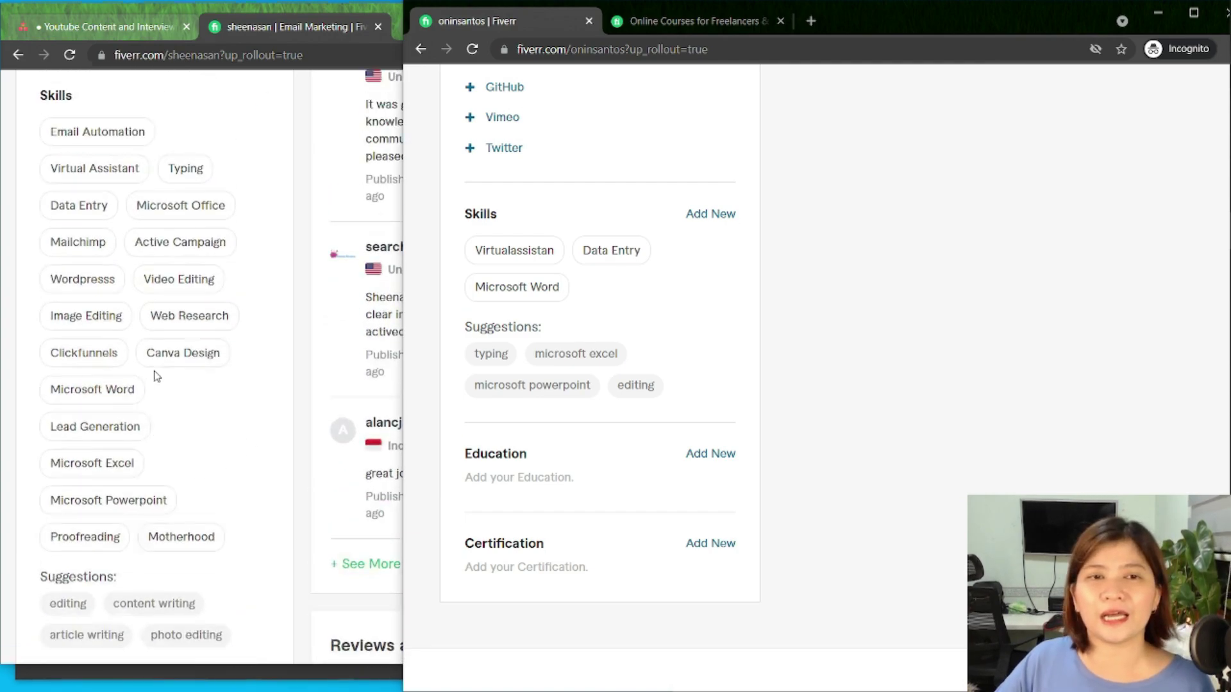
{"action": "scroll", "coordinate": [206, 473], "scroll_direction": "down", "scroll_amount": 3}
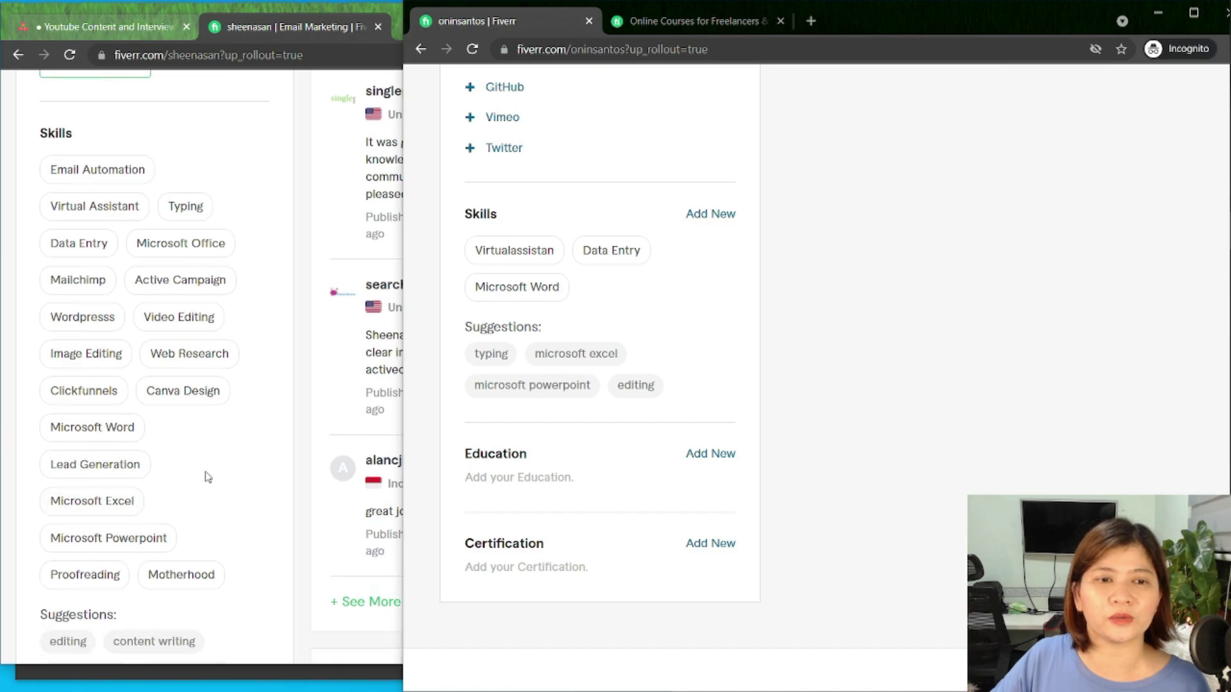
{"action": "scroll", "coordinate": [606, 231], "scroll_direction": "up", "scroll_amount": 3}
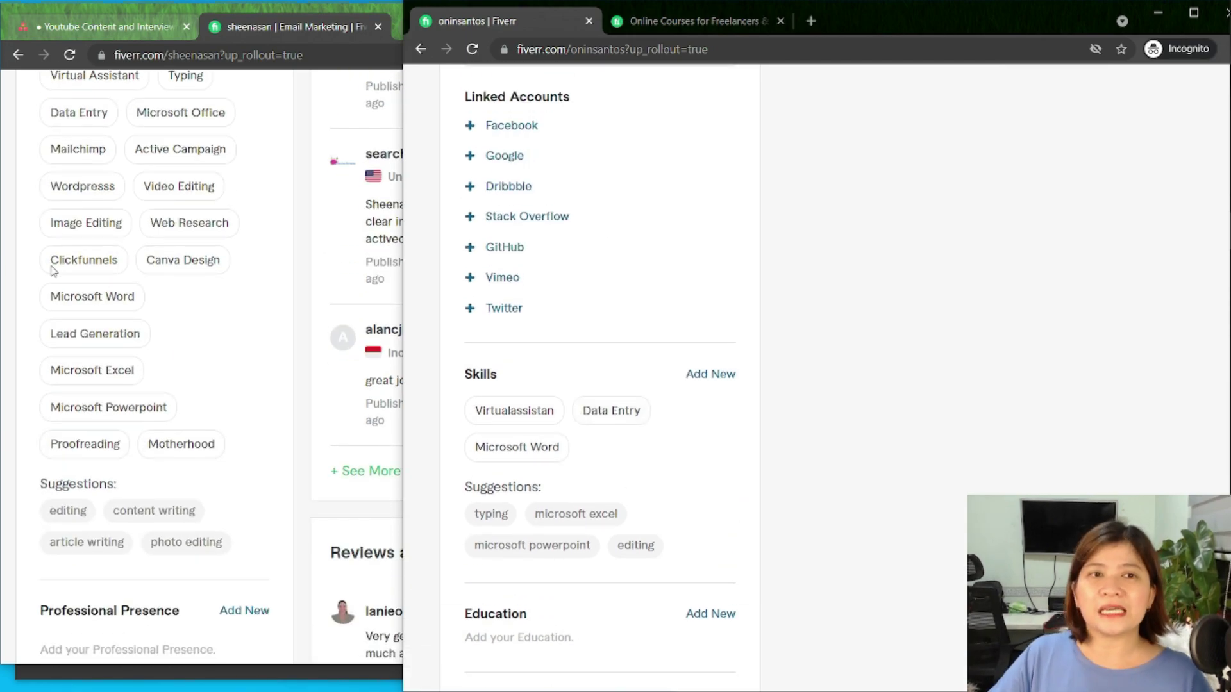
{"action": "scroll", "coordinate": [327, 212], "scroll_direction": "up", "scroll_amount": 1}
{"action": "scroll", "coordinate": [603, 157], "scroll_direction": "up", "scroll_amount": 3}
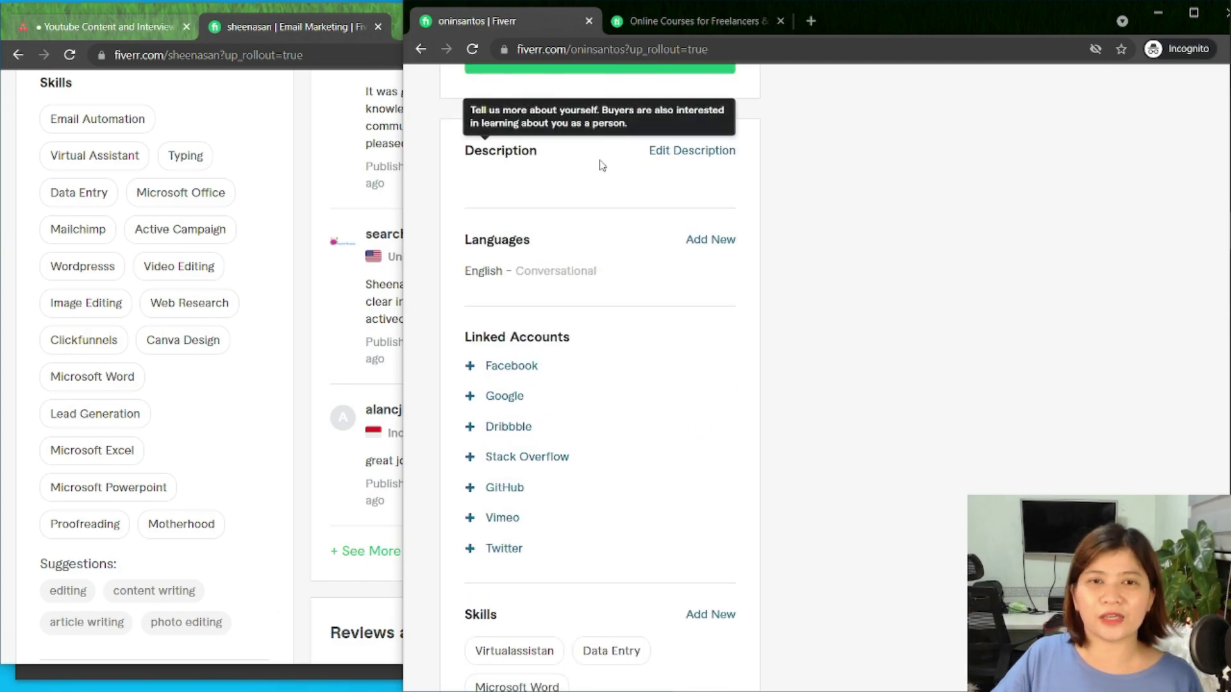
{"action": "scroll", "coordinate": [596, 315], "scroll_direction": "down", "scroll_amount": 3}
{"action": "left_click", "coordinate": [715, 375]}
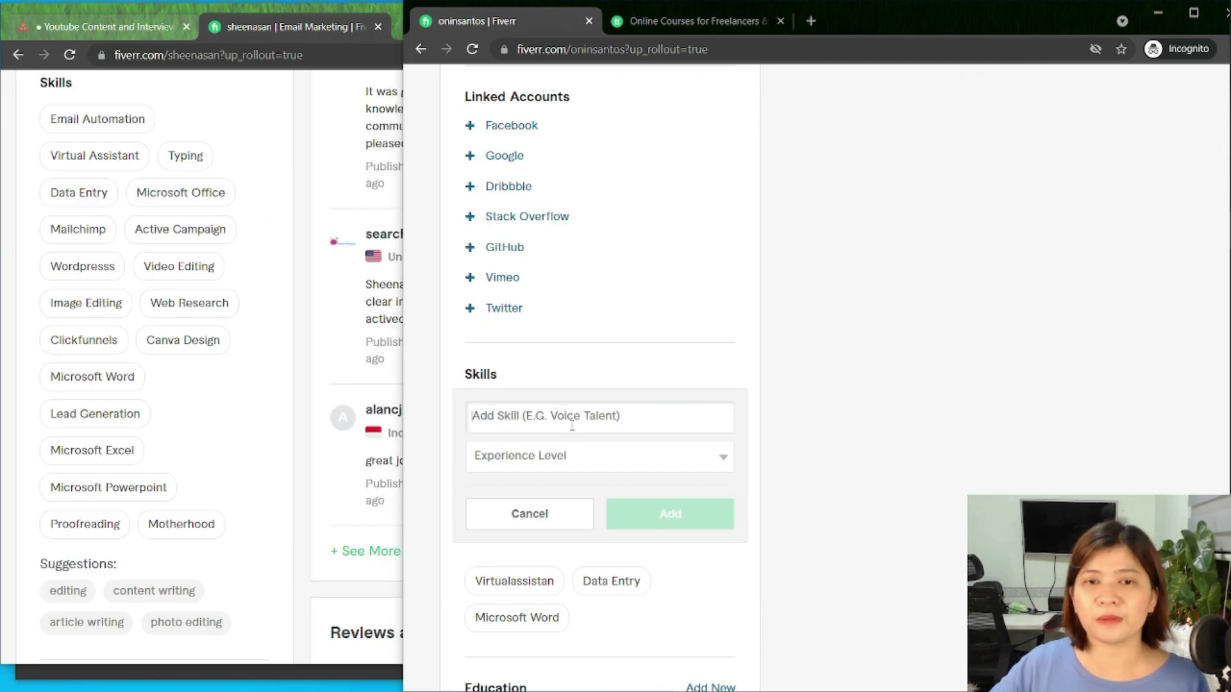
{"action": "type", "text": "Voice"}
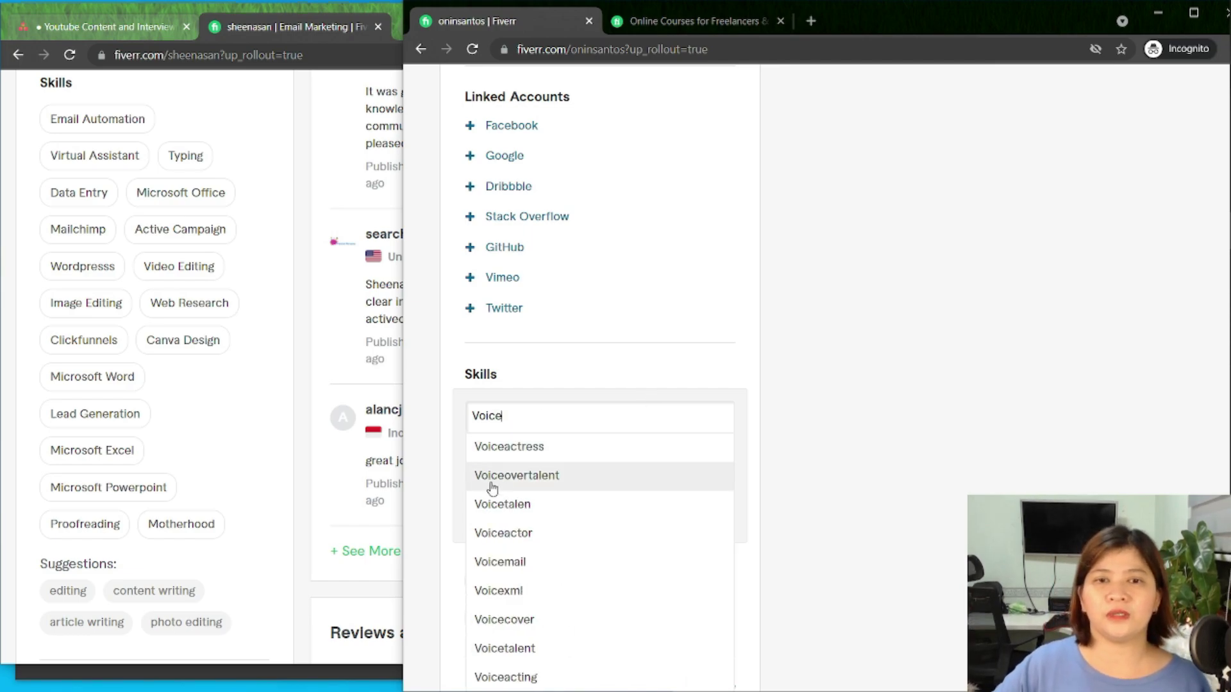
{"action": "left_click", "coordinate": [860, 403]}
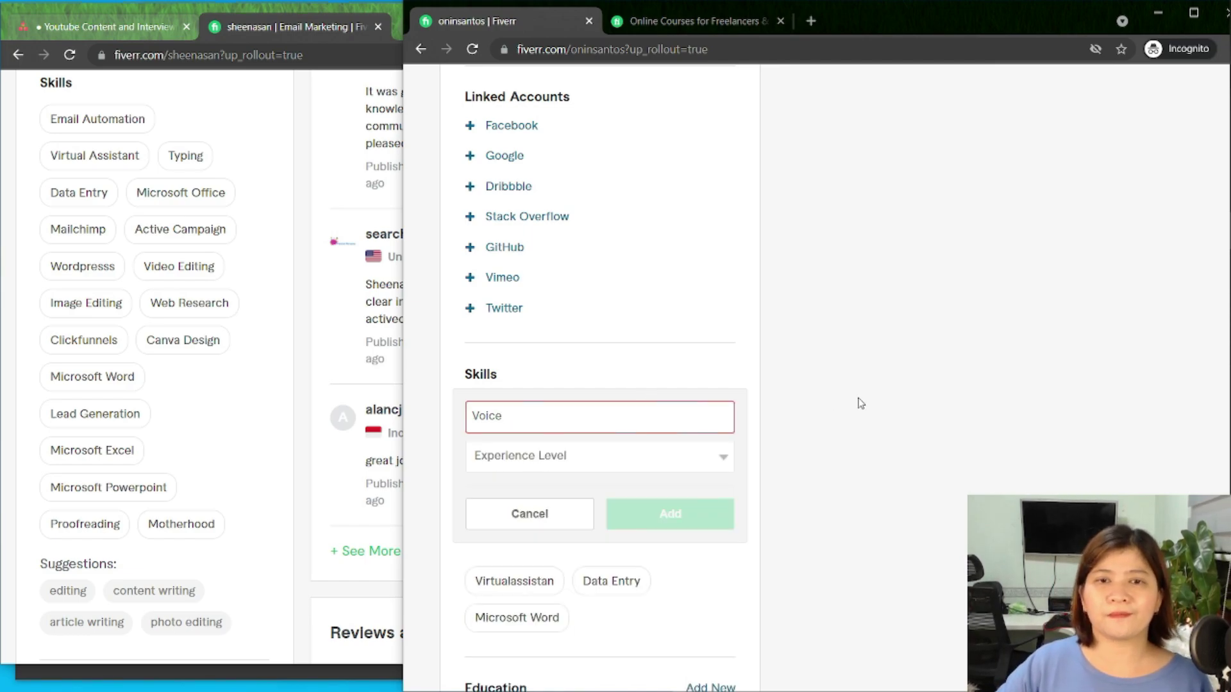
{"action": "left_click", "coordinate": [534, 524]}
{"action": "scroll", "coordinate": [583, 235], "scroll_direction": "up", "scroll_amount": 1}
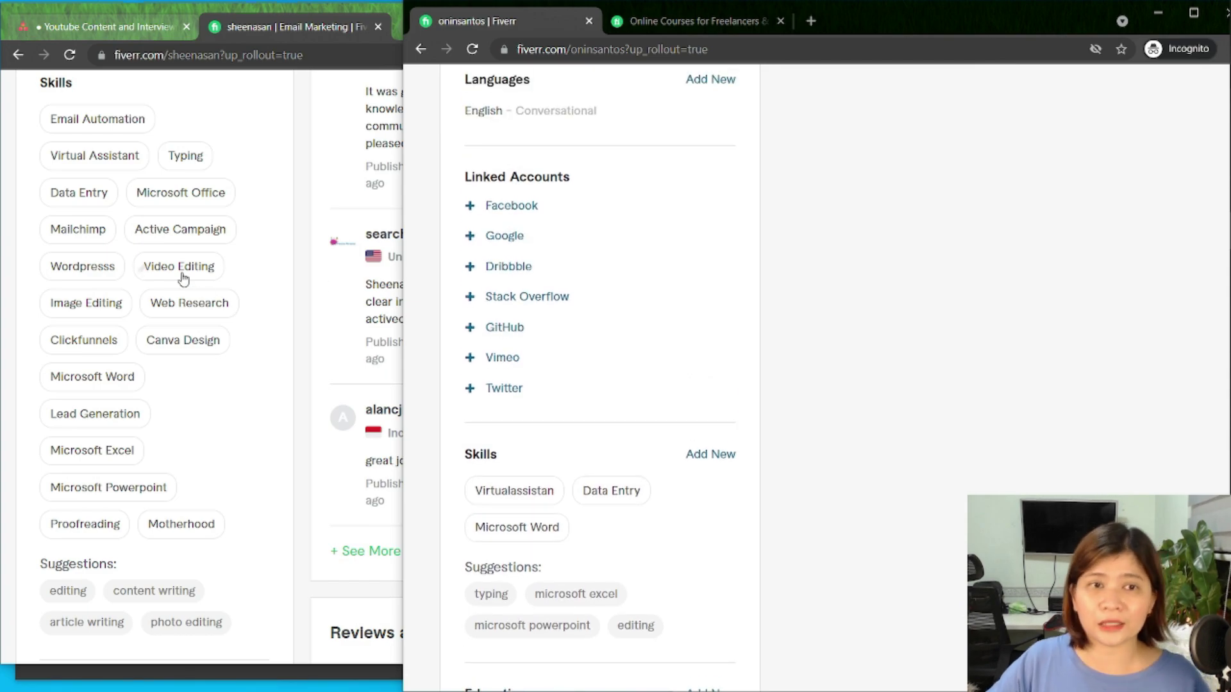
{"action": "scroll", "coordinate": [503, 250], "scroll_direction": "down", "scroll_amount": 2}
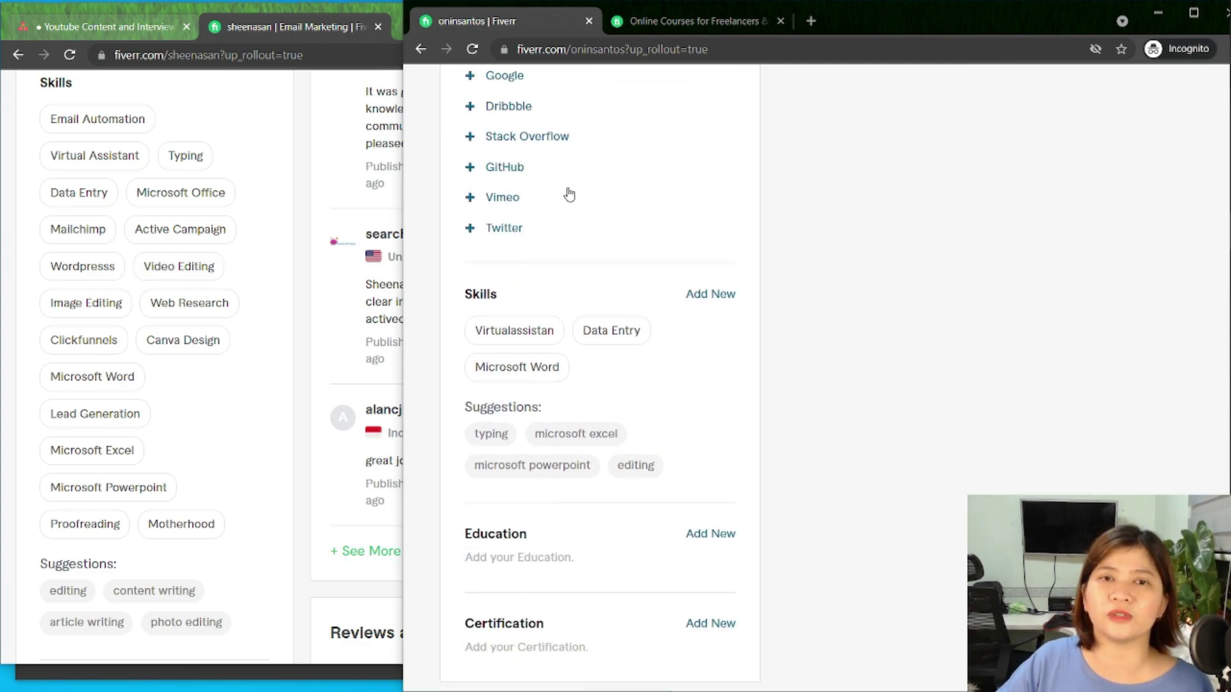
{"action": "scroll", "coordinate": [599, 167], "scroll_direction": "down", "scroll_amount": 3}
{"action": "scroll", "coordinate": [239, 438], "scroll_direction": "down", "scroll_amount": 4}
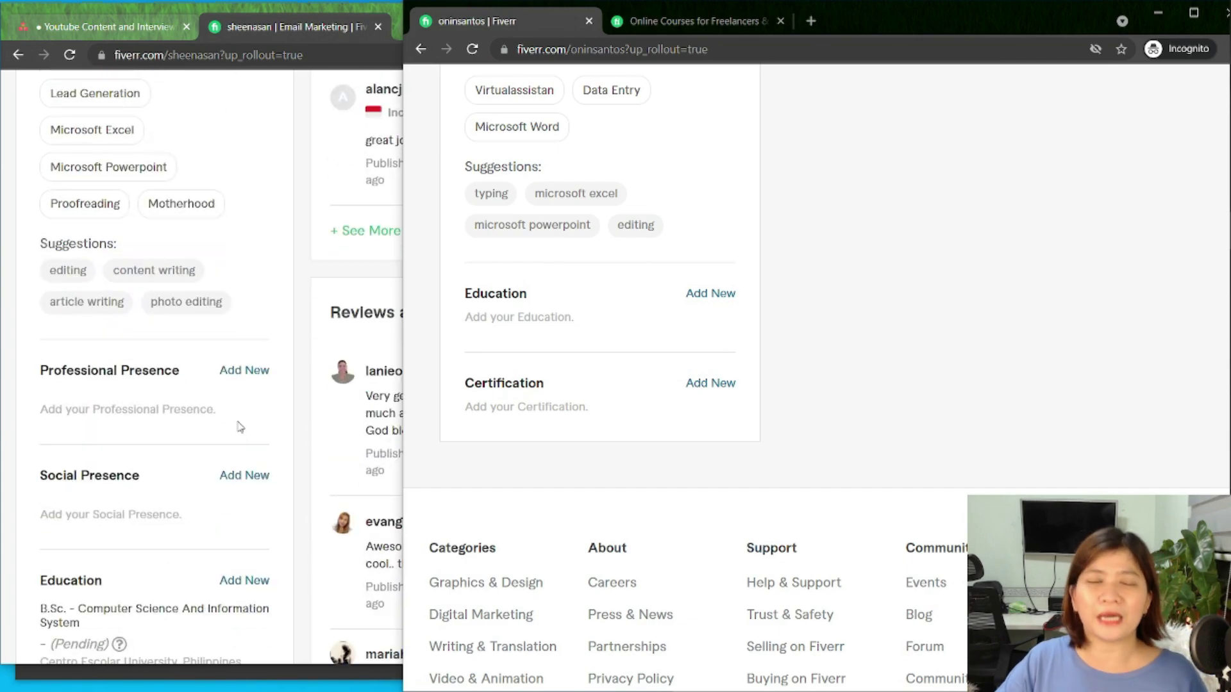
{"action": "scroll", "coordinate": [236, 427], "scroll_direction": "down", "scroll_amount": 3}
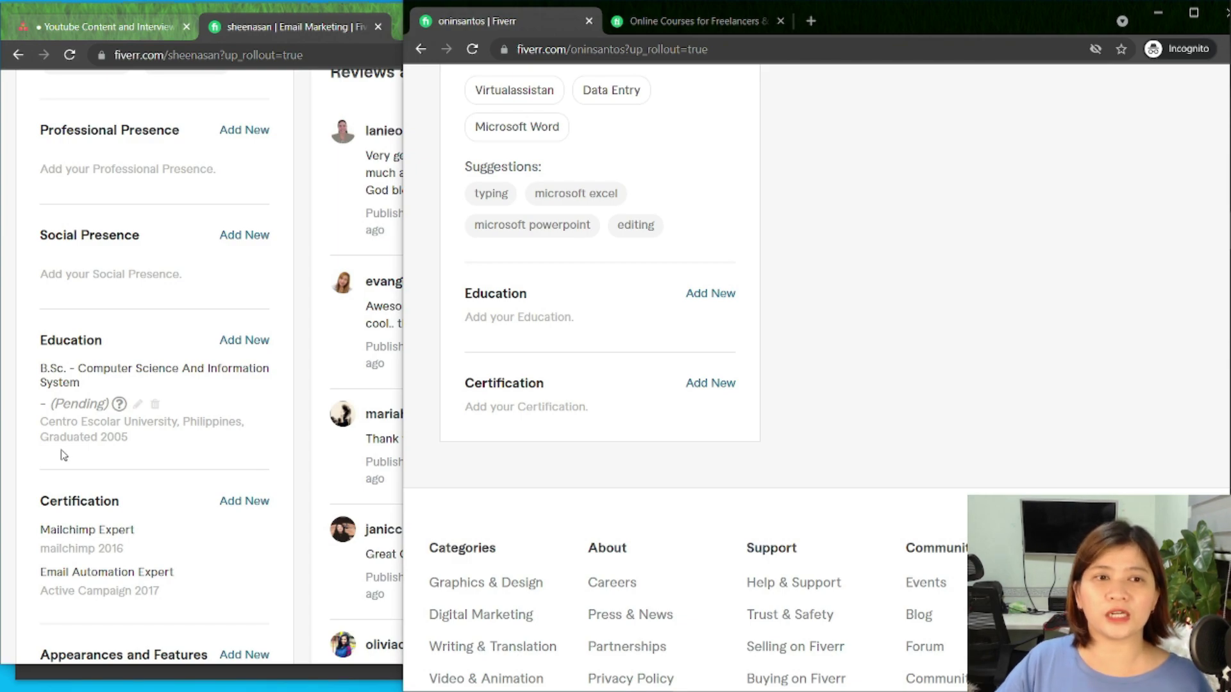
{"action": "mouse_move", "coordinate": [120, 406]}
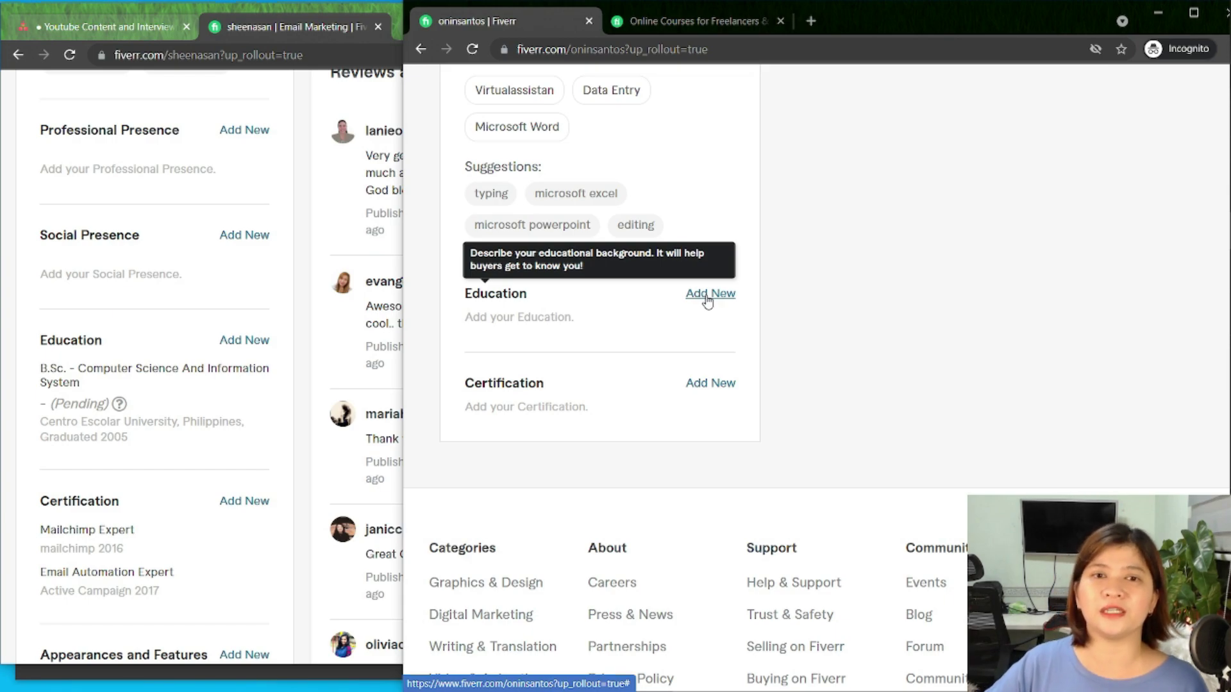
{"action": "scroll", "coordinate": [109, 410], "scroll_direction": "down", "scroll_amount": 2}
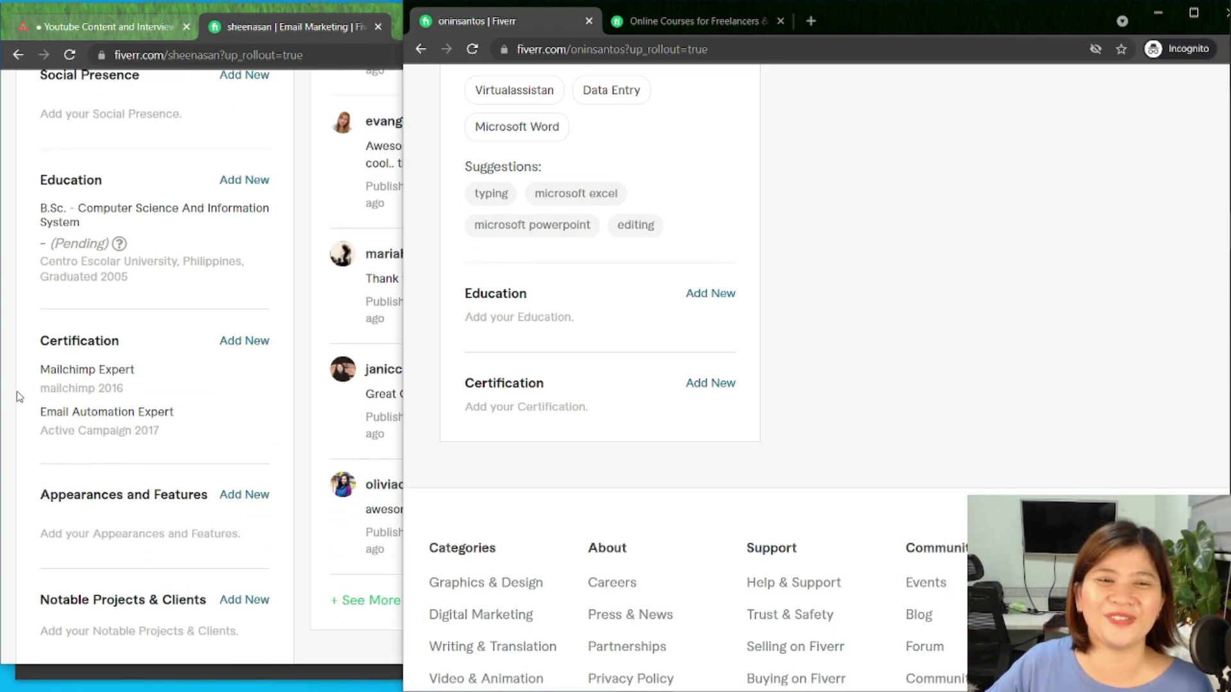
{"action": "left_click", "coordinate": [710, 293]}
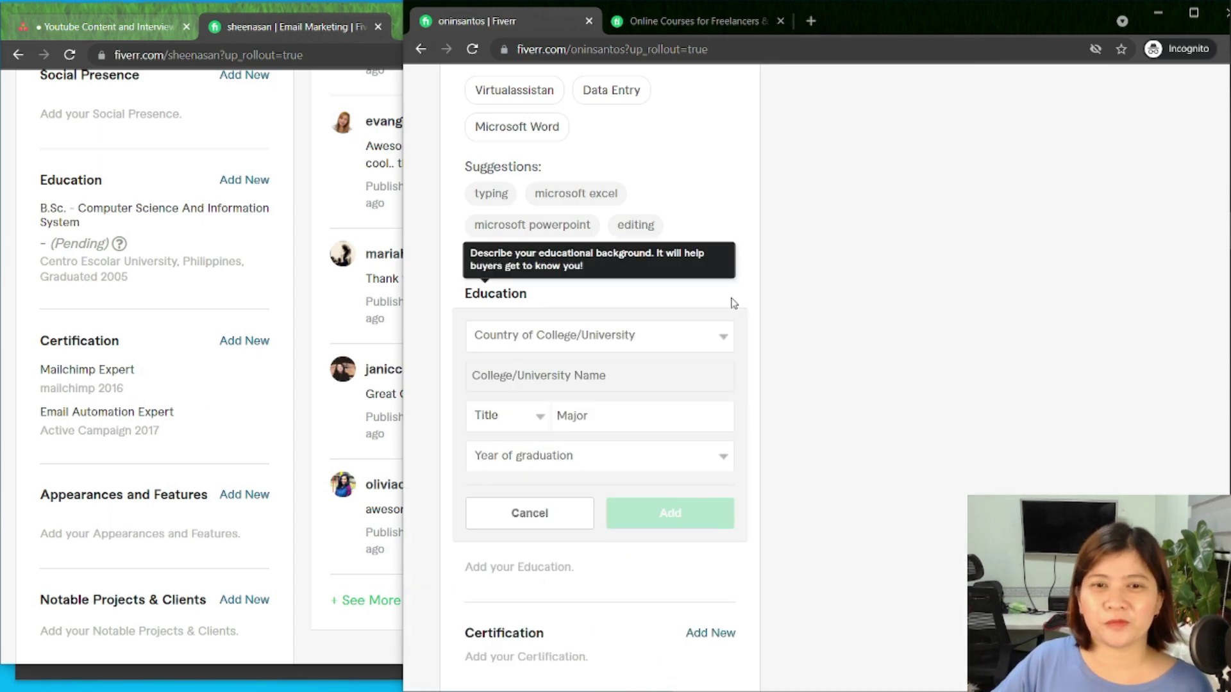
{"action": "left_click", "coordinate": [648, 335]}
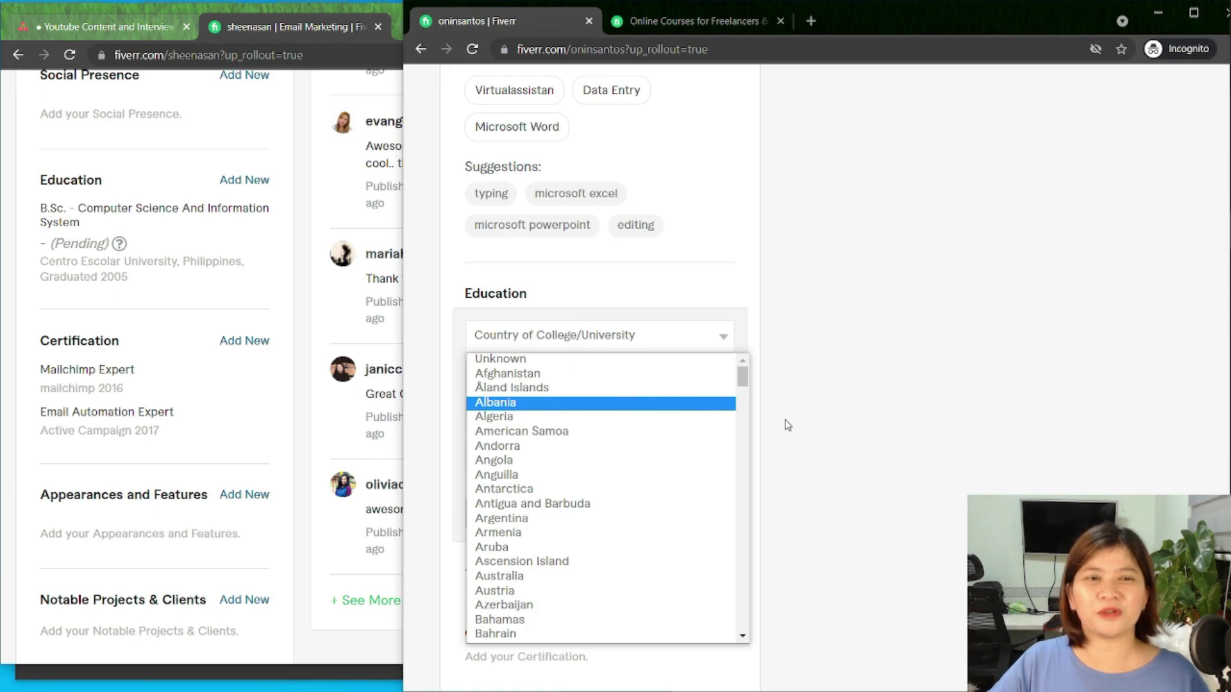
{"action": "left_click", "coordinate": [915, 402]}
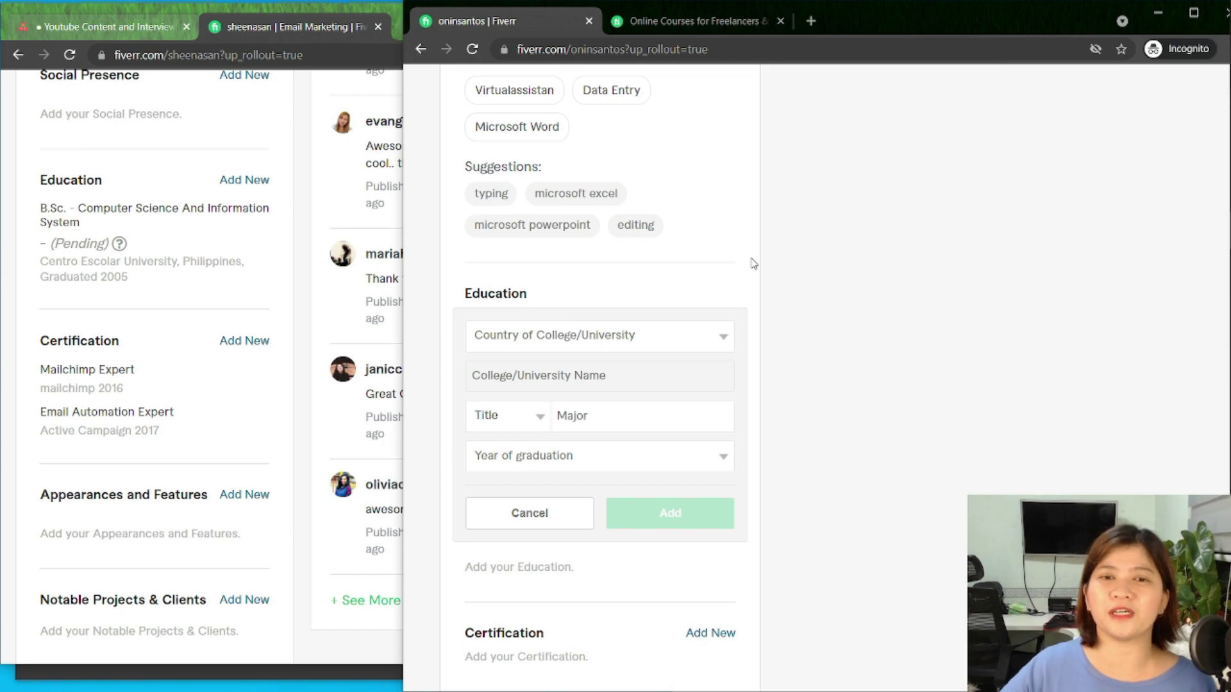
{"action": "left_click", "coordinate": [590, 513]}
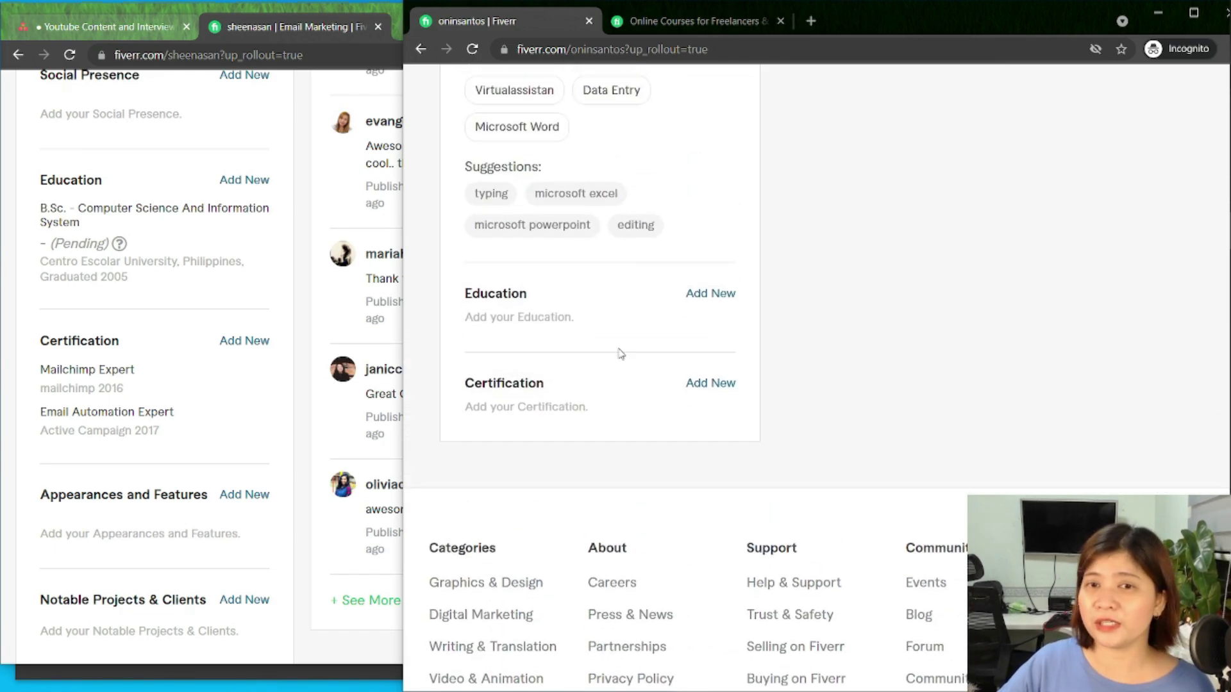
Drag the reference profile window wider, then switch to the new account's Dashboard
{"action": "scroll", "coordinate": [49, 519], "scroll_direction": "down", "scroll_amount": 2}
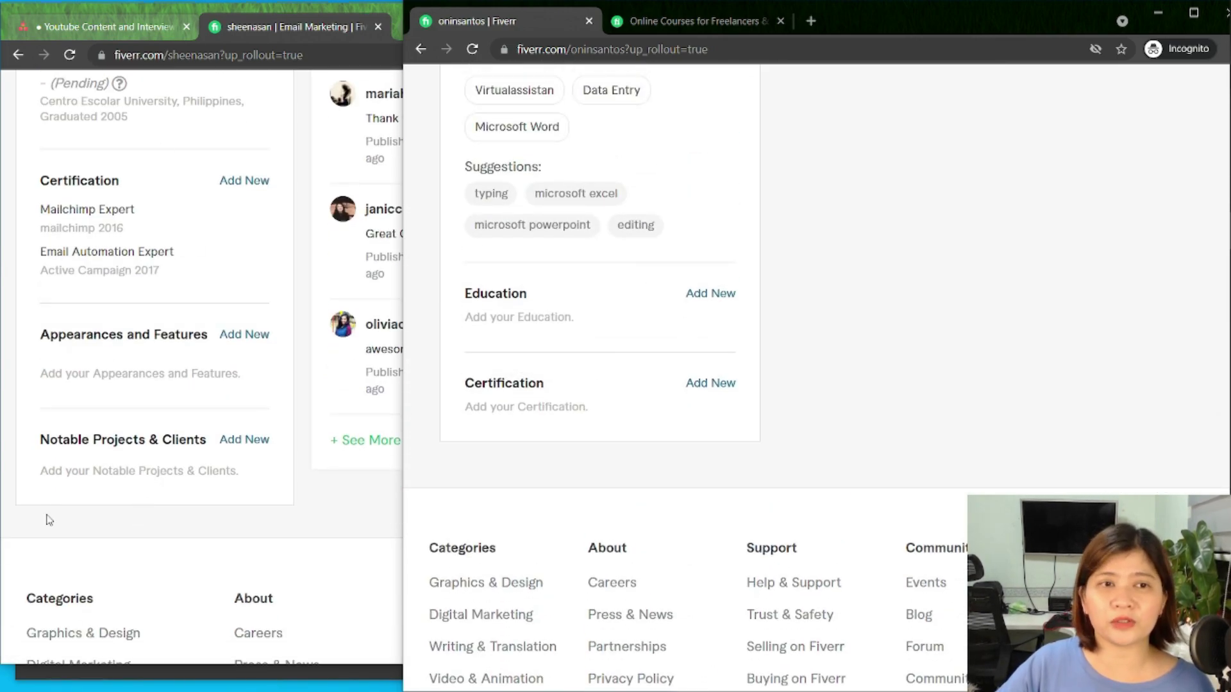
{"action": "scroll", "coordinate": [219, 386], "scroll_direction": "down", "scroll_amount": 1}
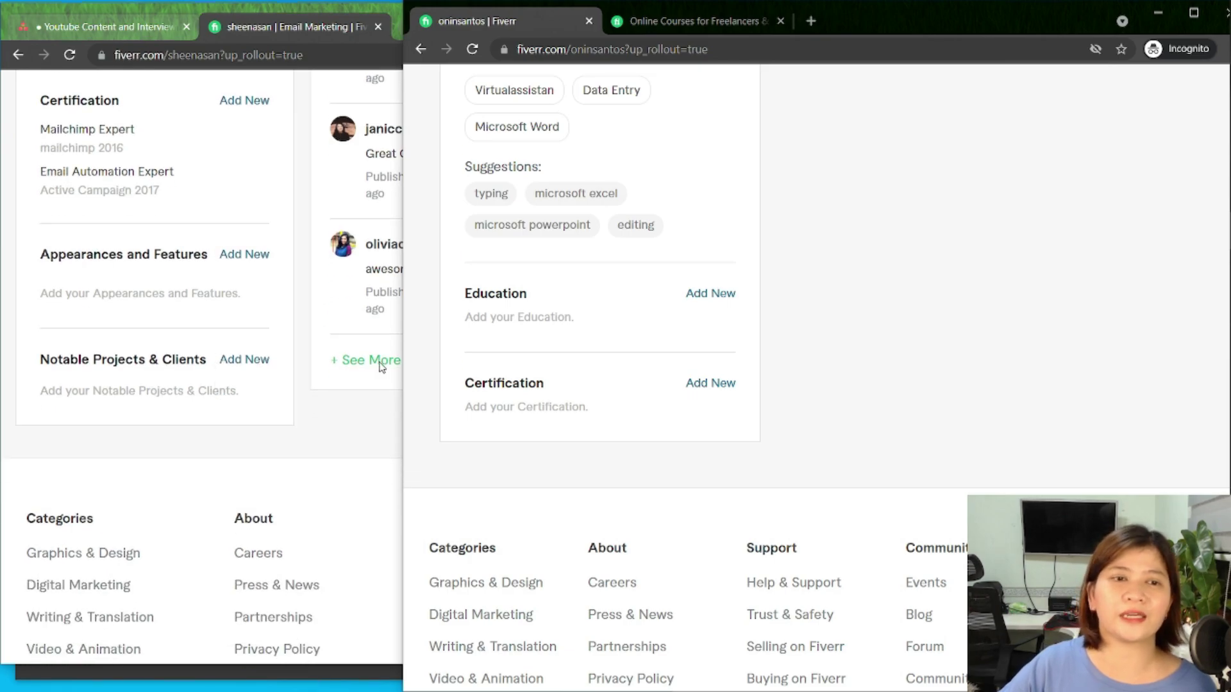
{"action": "left_click", "coordinate": [381, 367]}
{"action": "scroll", "coordinate": [508, 392], "scroll_direction": "up", "scroll_amount": 10}
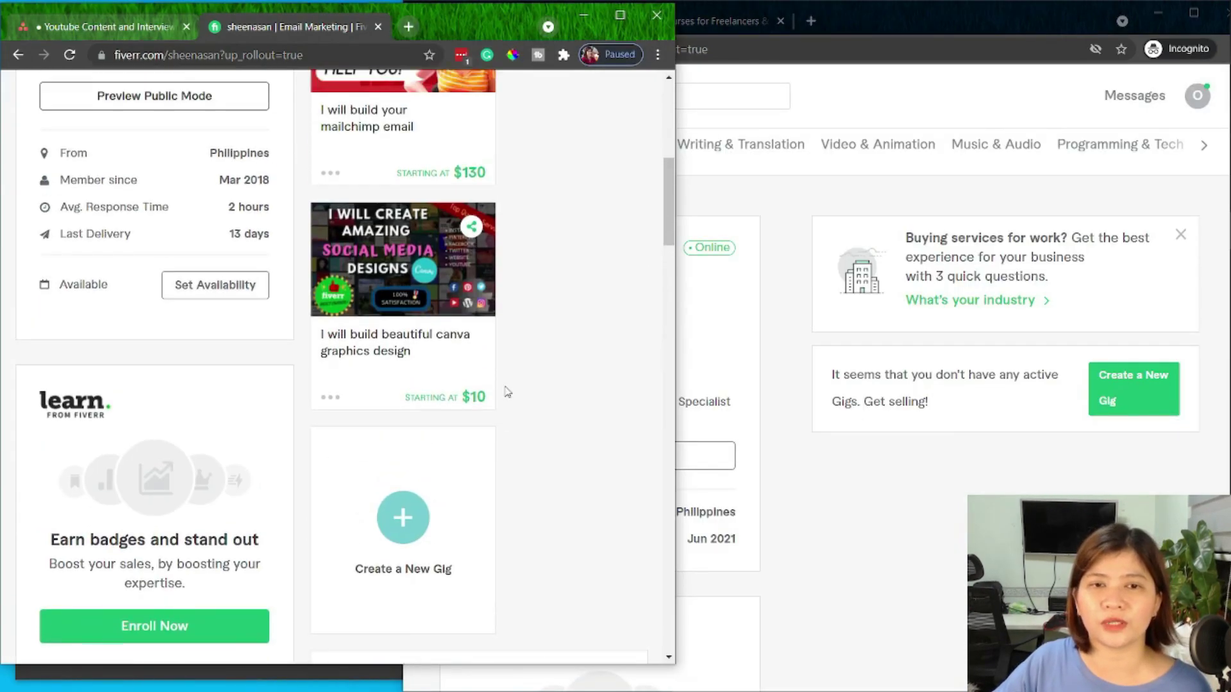
{"action": "scroll", "coordinate": [508, 392], "scroll_direction": "up", "scroll_amount": 6}
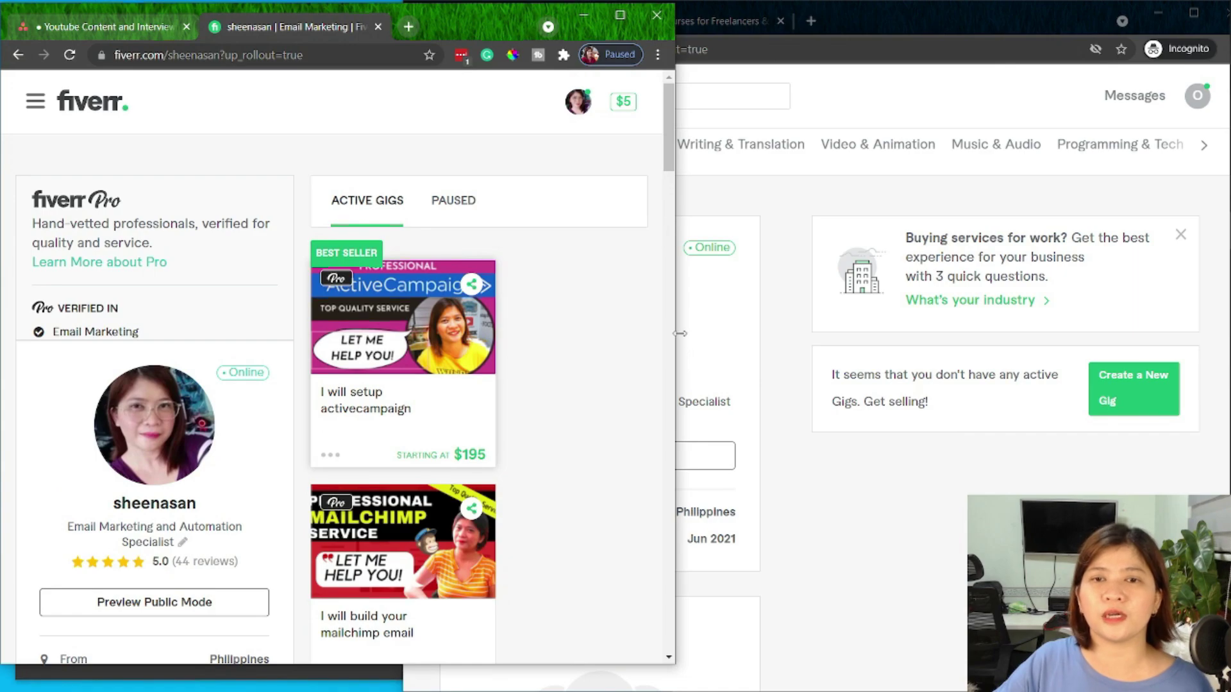
{"action": "left_click_drag", "start_coordinate": [678, 334], "coordinate": [744, 332]}
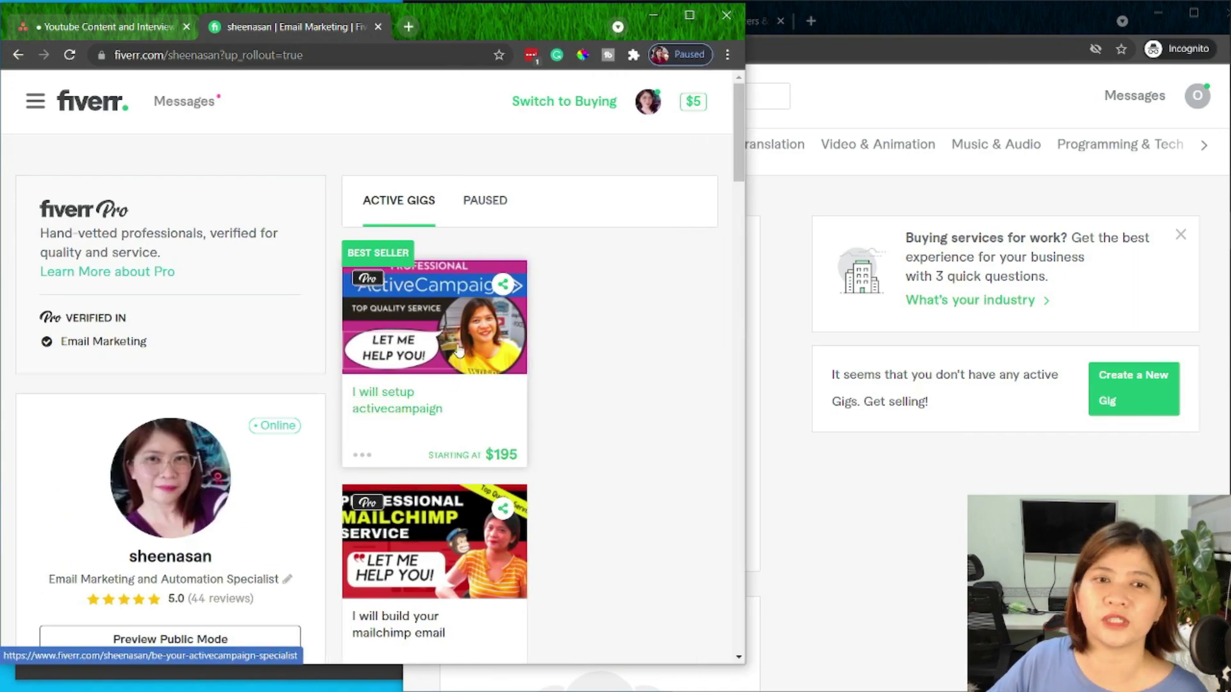
{"action": "left_click", "coordinate": [872, 547]}
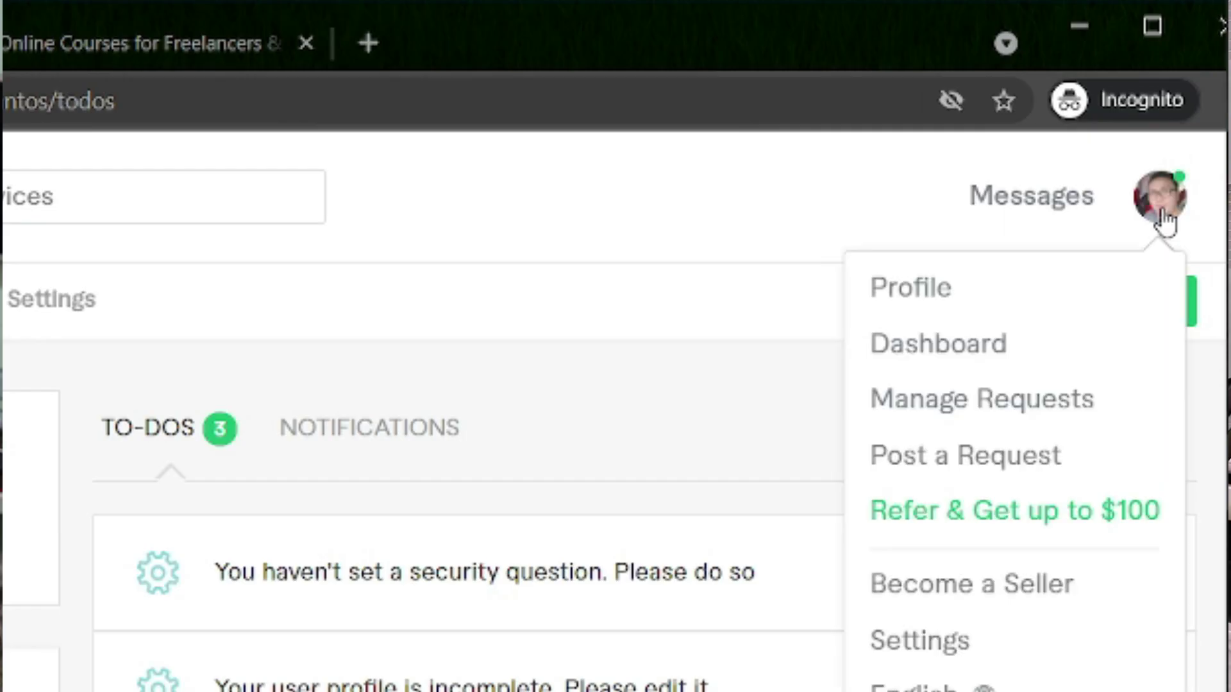
{"action": "left_click", "coordinate": [926, 369]}
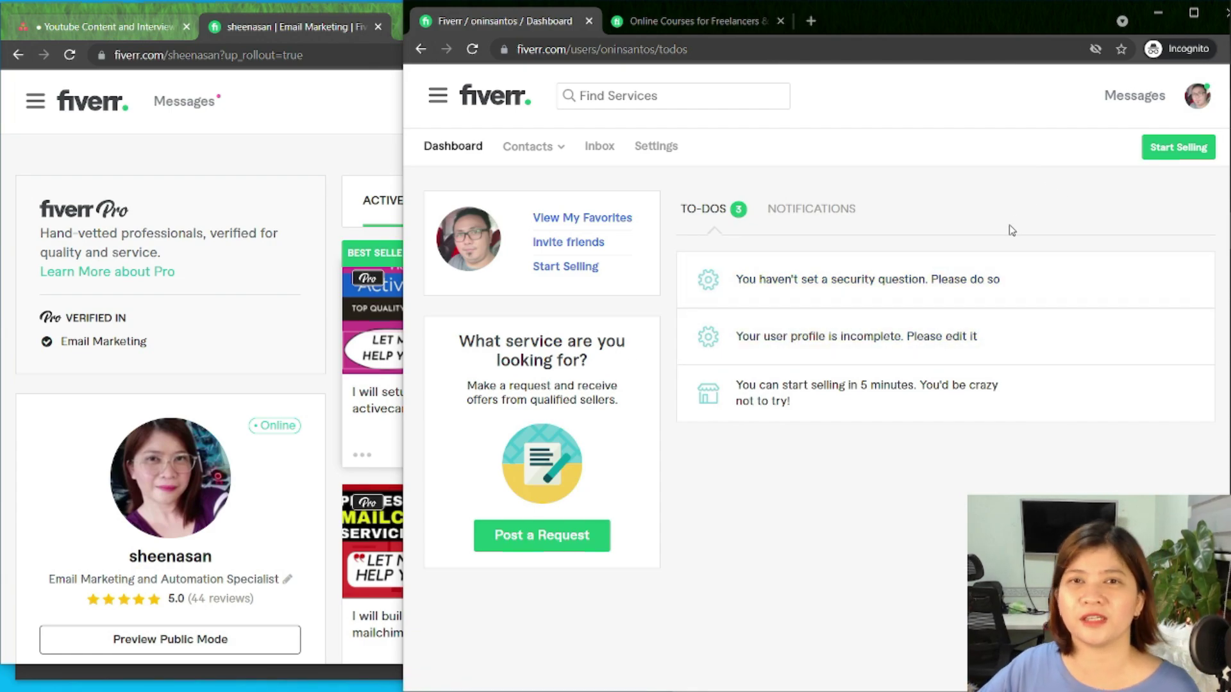
Open Security settings from the dashboard's set-security-question to-do
{"action": "mouse_move", "coordinate": [789, 301]}
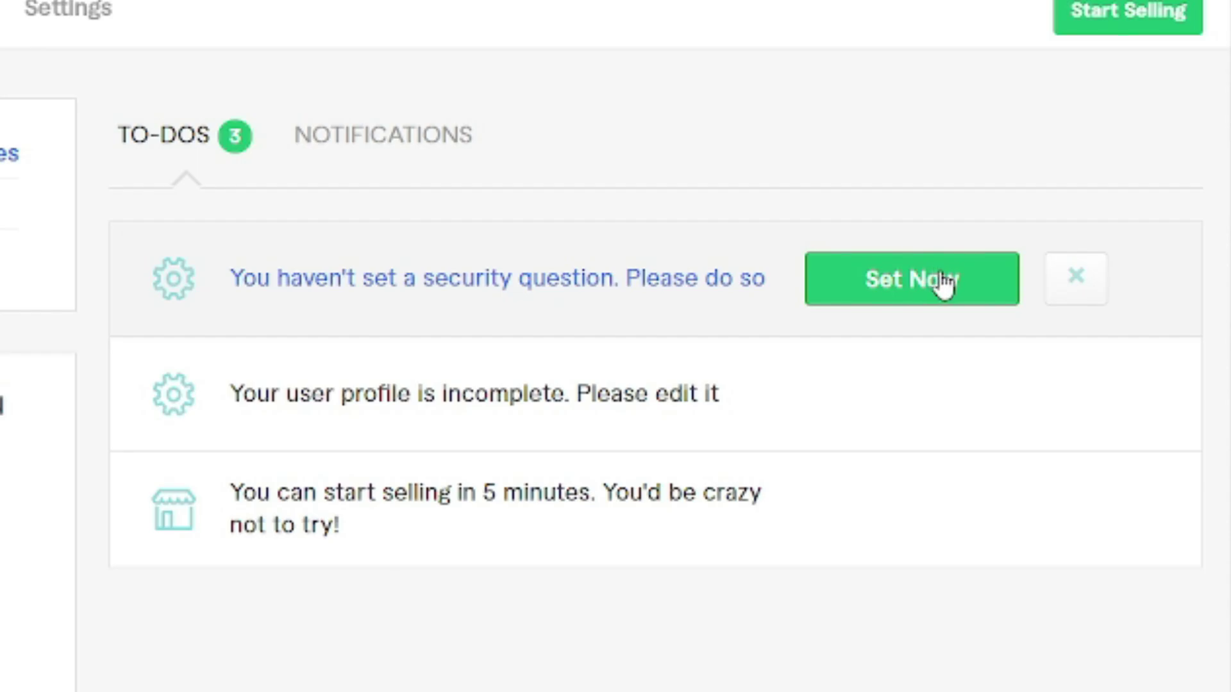
{"action": "left_click", "coordinate": [946, 286]}
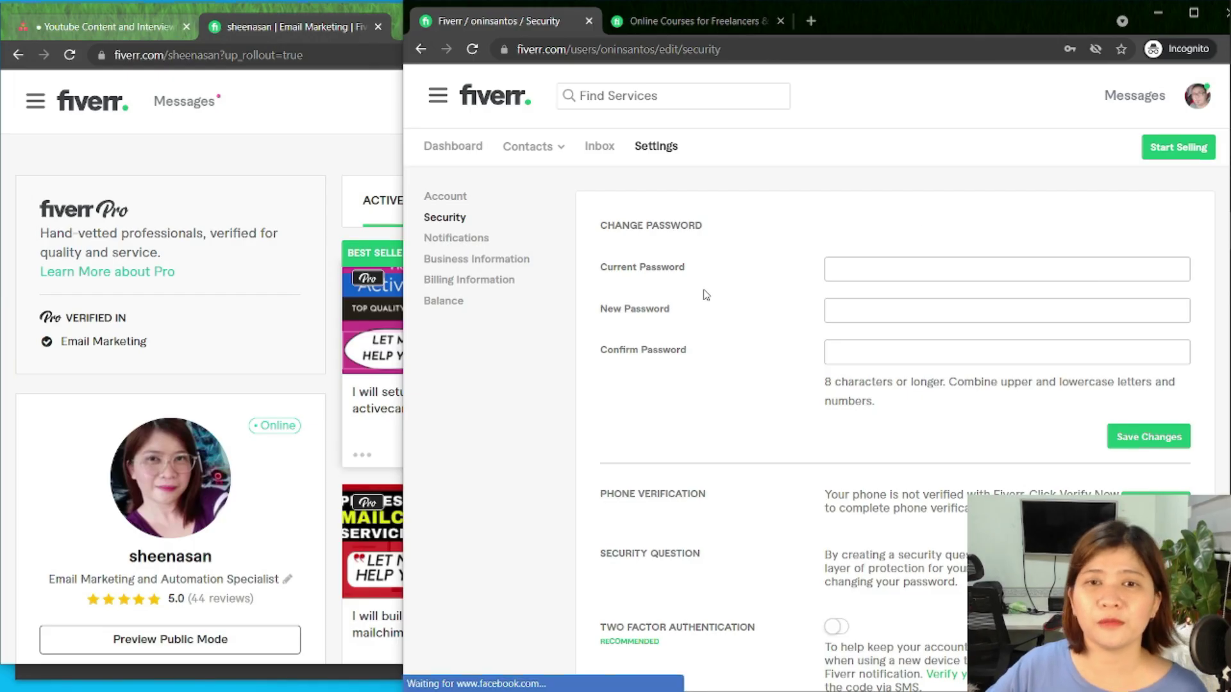
{"action": "scroll", "coordinate": [977, 434], "scroll_direction": "down", "scroll_amount": 1}
{"action": "scroll", "coordinate": [976, 434], "scroll_direction": "down", "scroll_amount": 1}
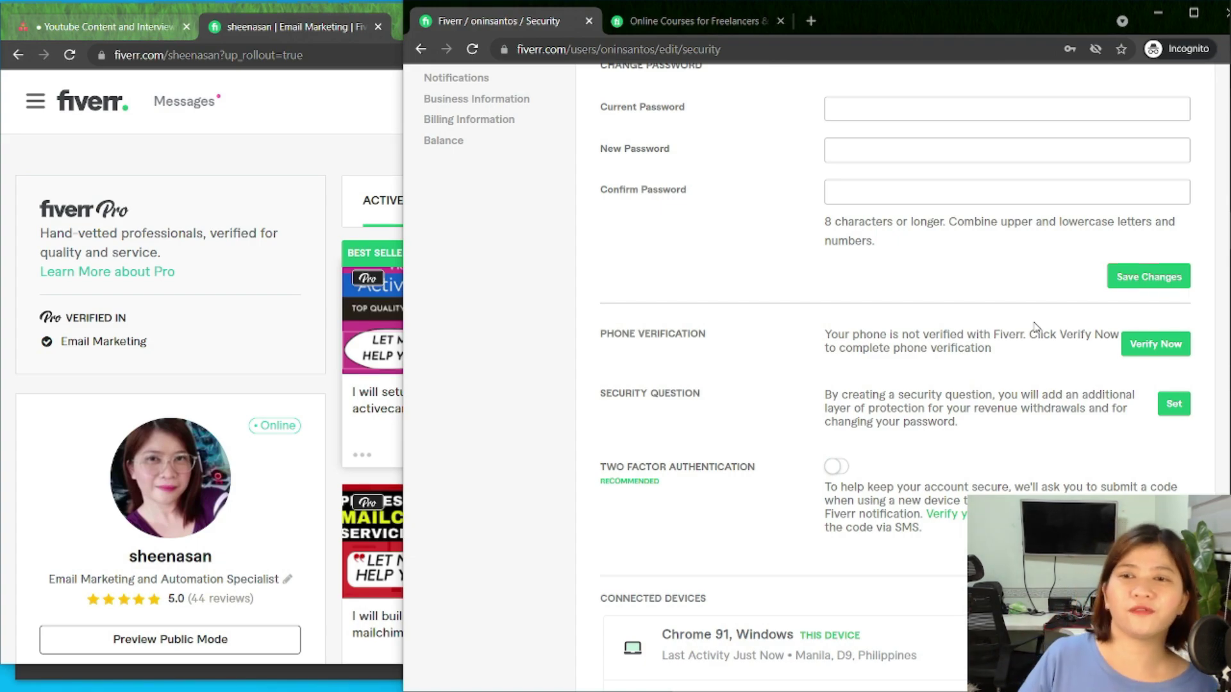
Enter the account's phone number and request verification
{"action": "left_click", "coordinate": [1152, 346]}
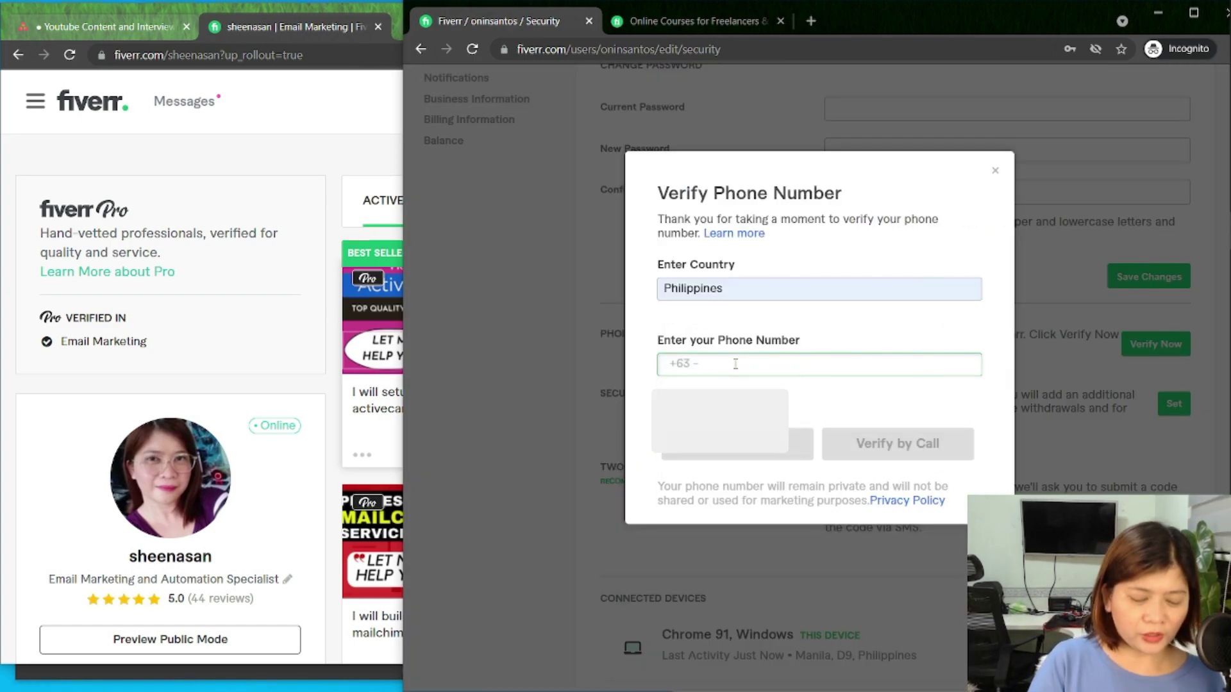
{"action": "type", "text": "9"}
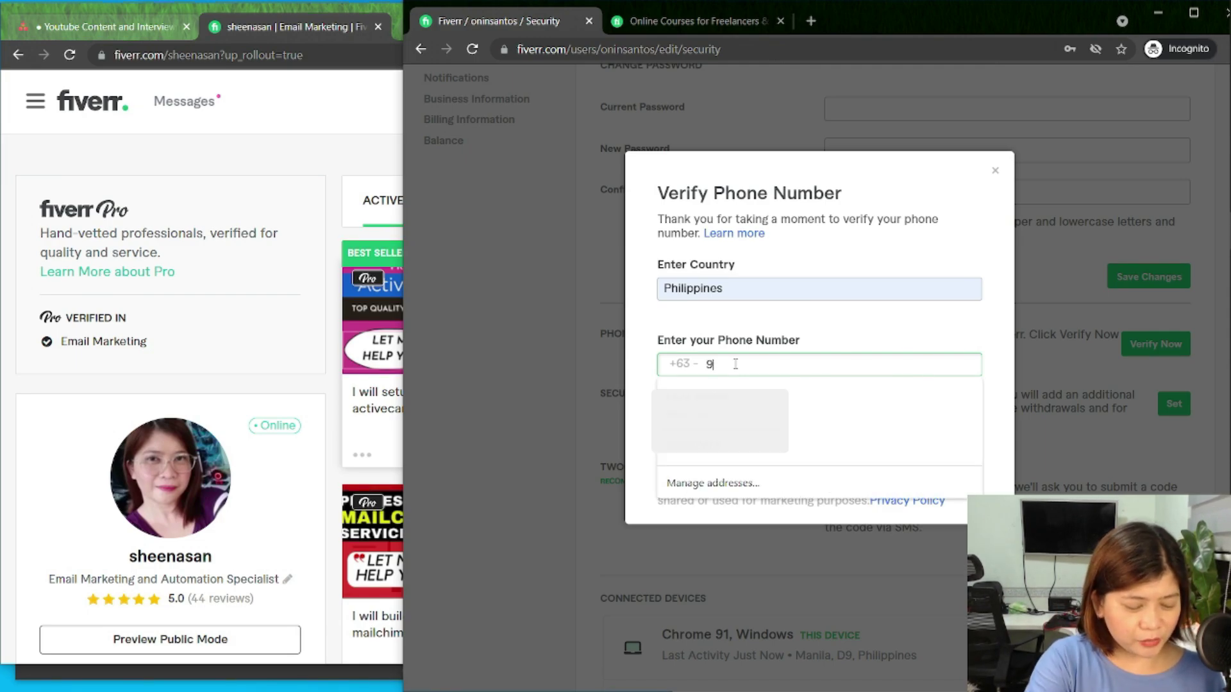
{"action": "type", "text": "3"}
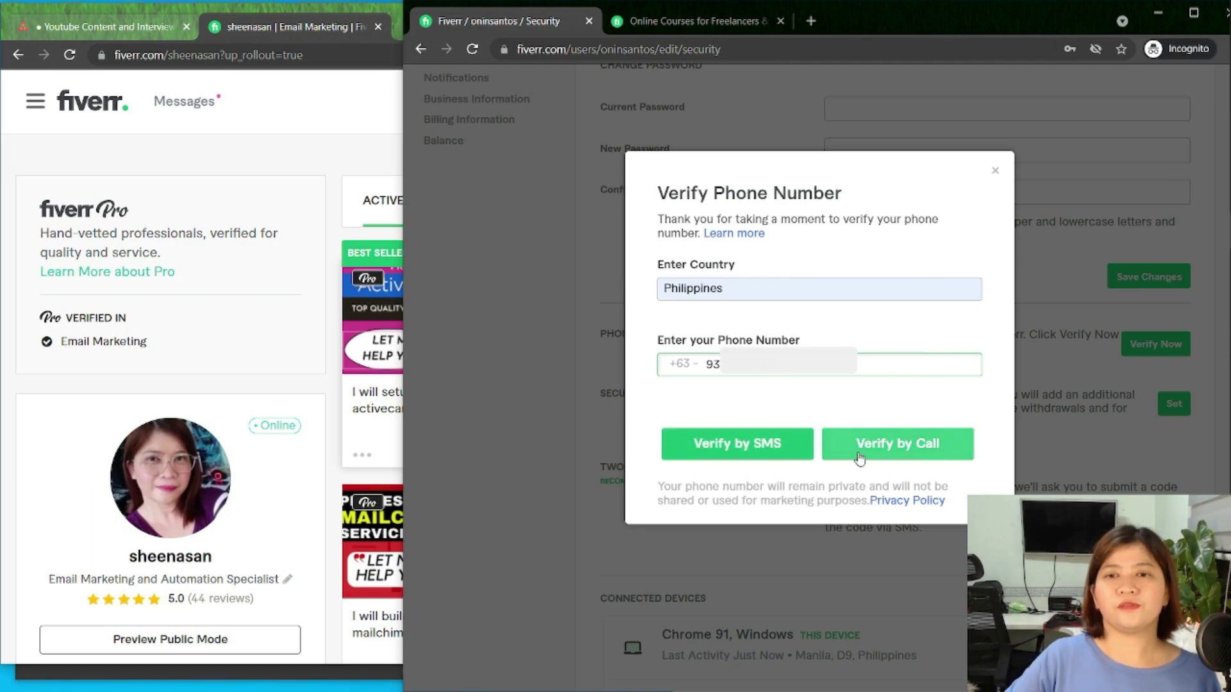
{"action": "left_click", "coordinate": [777, 453]}
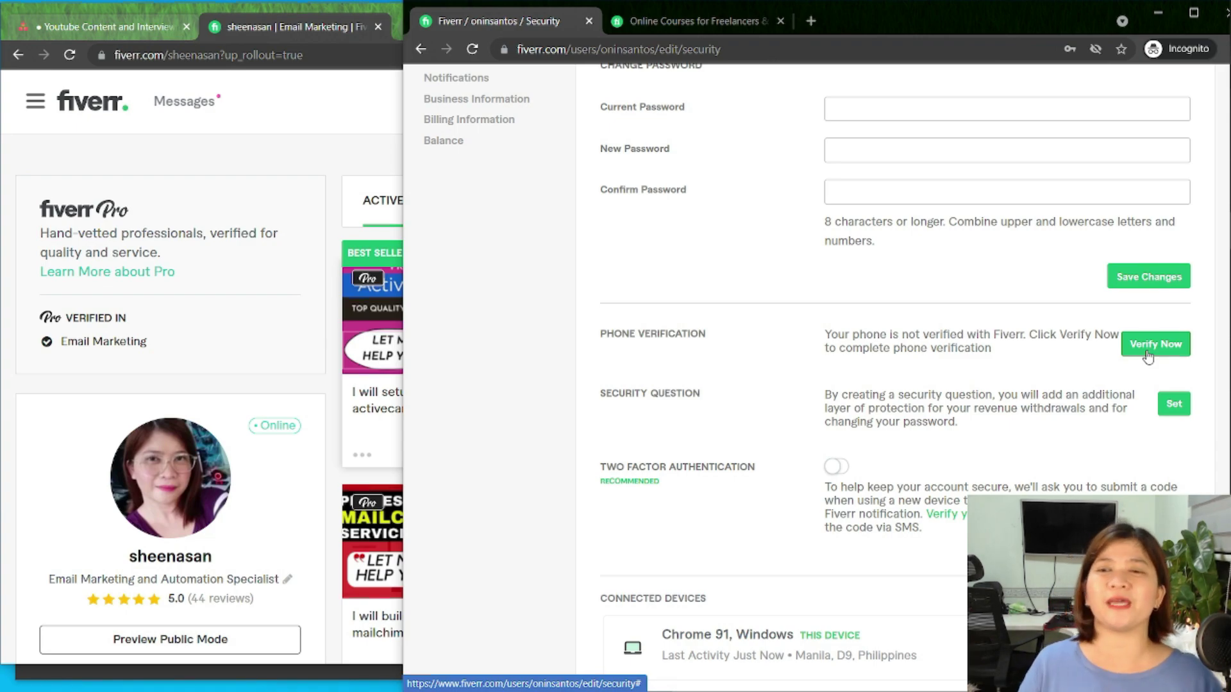
Close the rejected phone verification and open the security question form
{"action": "left_click", "coordinate": [1147, 356]}
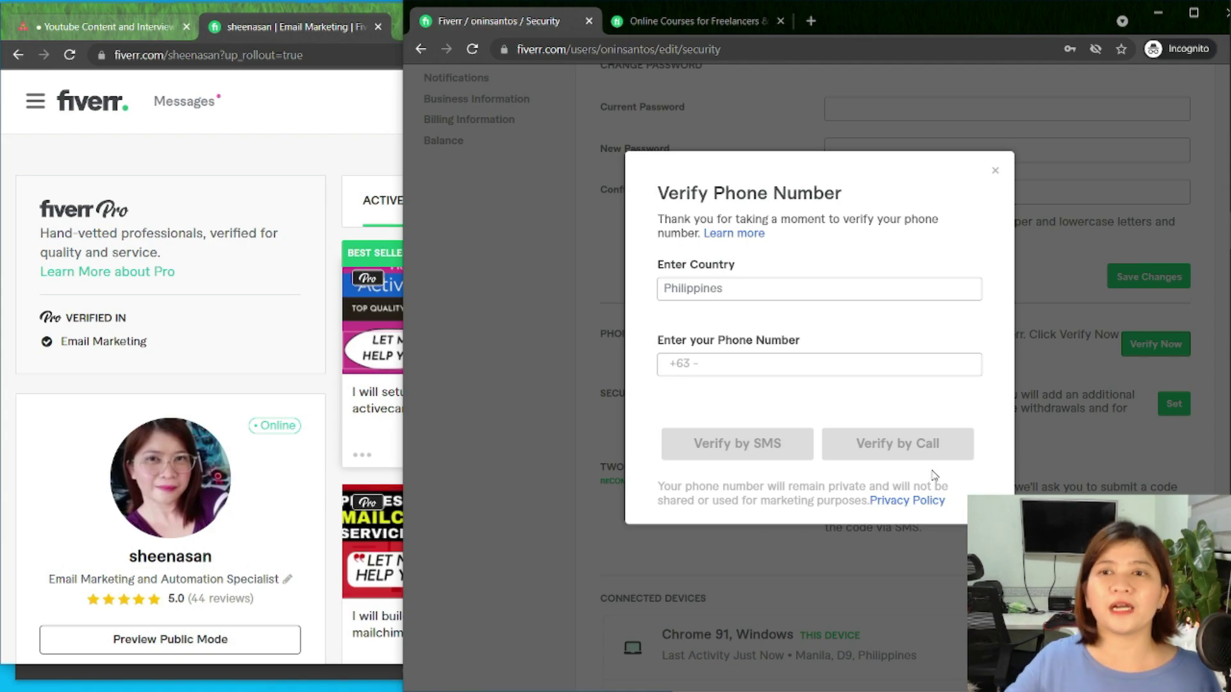
{"action": "left_click", "coordinate": [995, 170]}
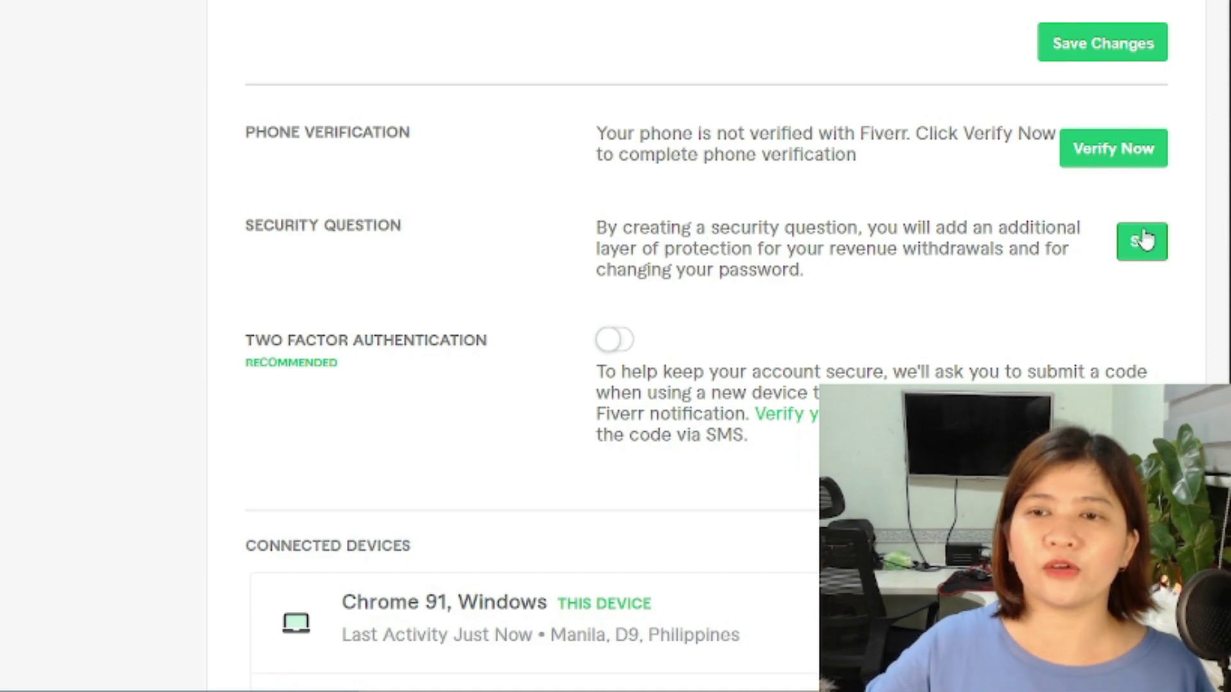
{"action": "left_click", "coordinate": [1150, 252]}
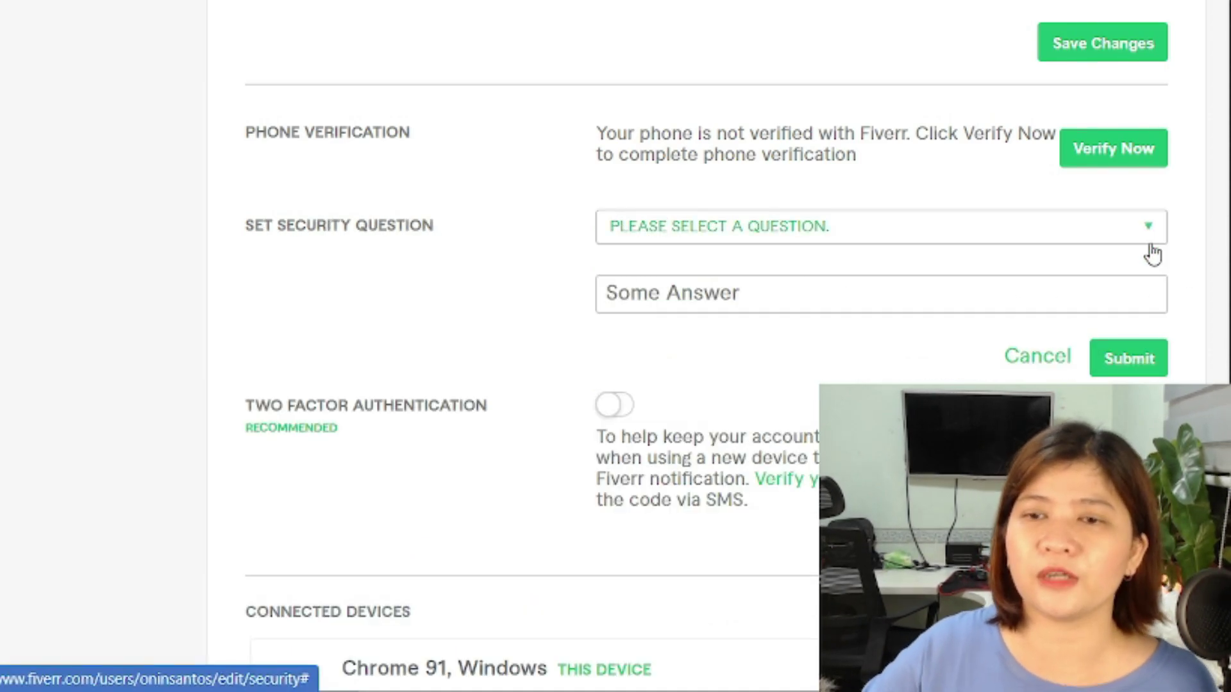
Select 'What was the name of your first pet?' and turn on two-factor authentication
{"action": "left_click", "coordinate": [1140, 239]}
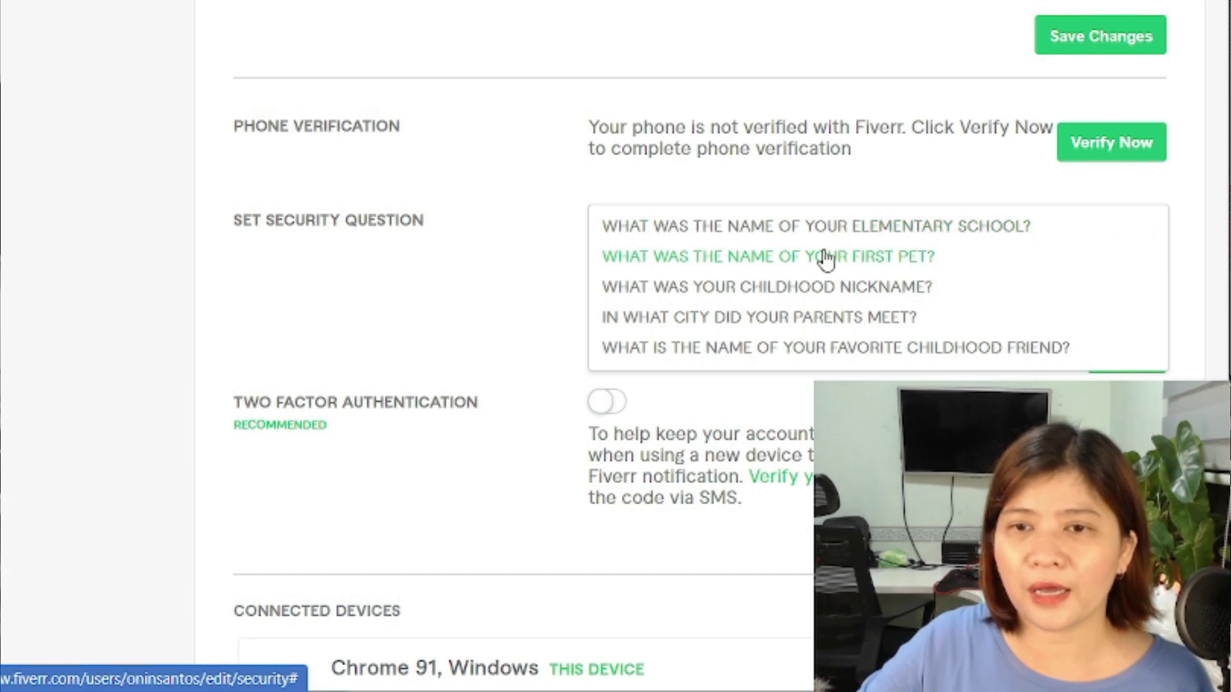
{"action": "left_click", "coordinate": [867, 259]}
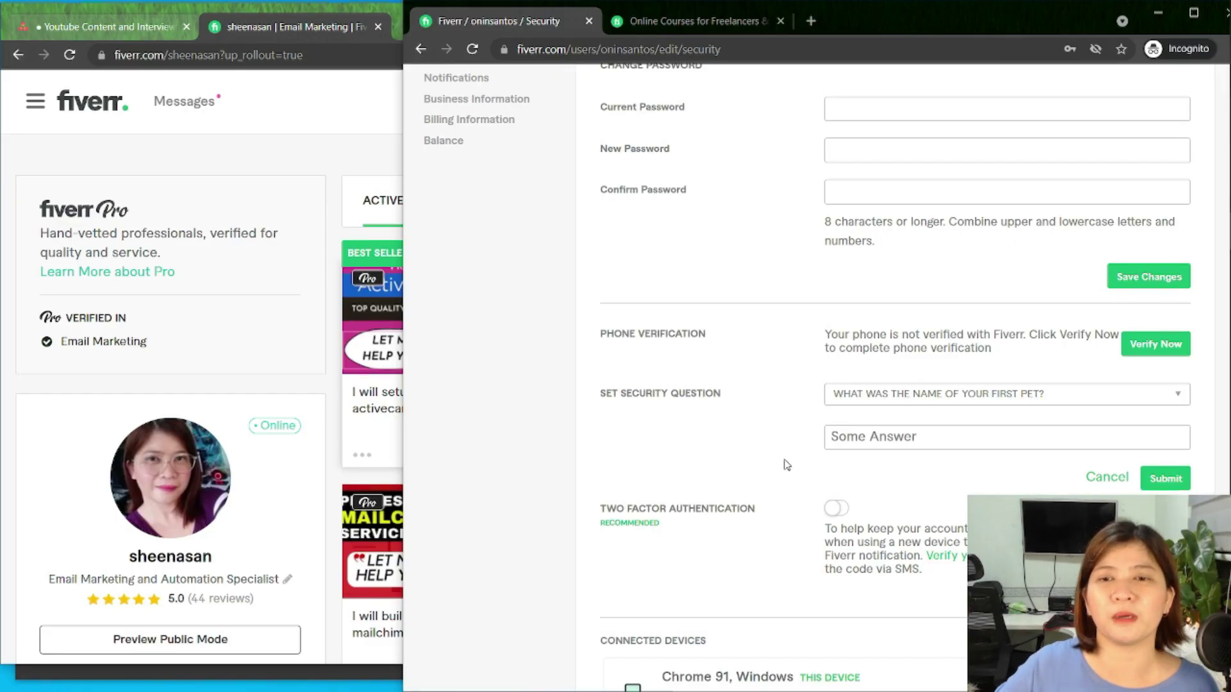
{"action": "scroll", "coordinate": [827, 481], "scroll_direction": "down", "scroll_amount": 3}
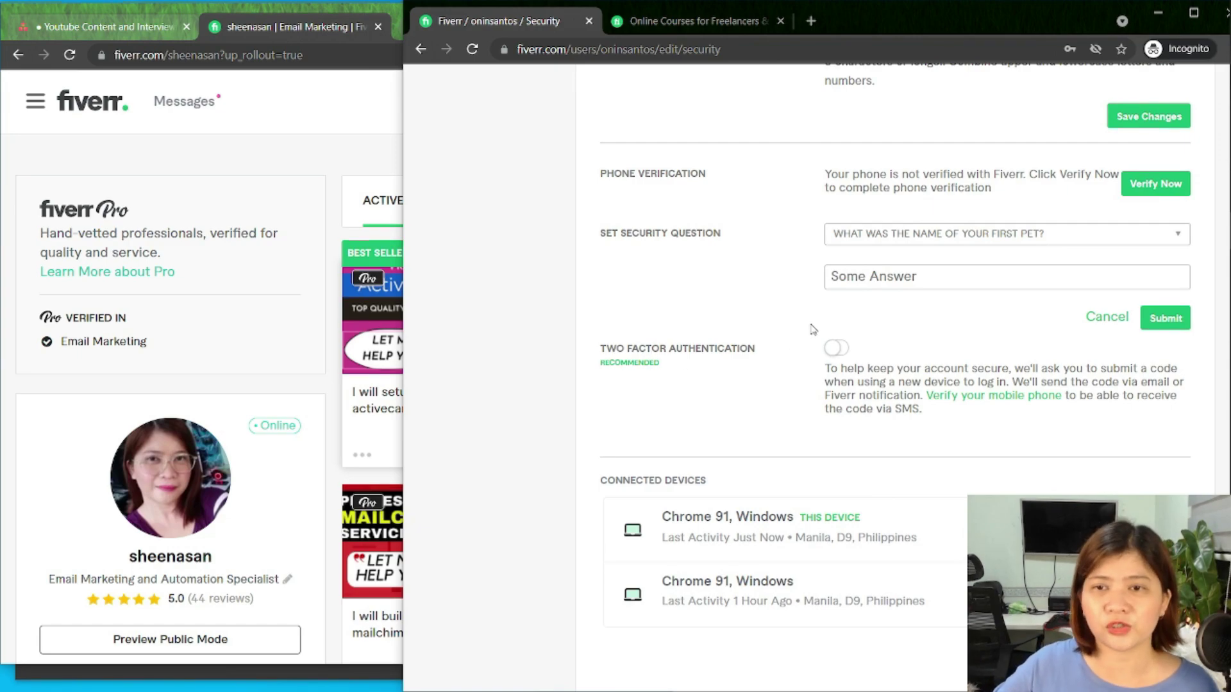
{"action": "left_click", "coordinate": [834, 348]}
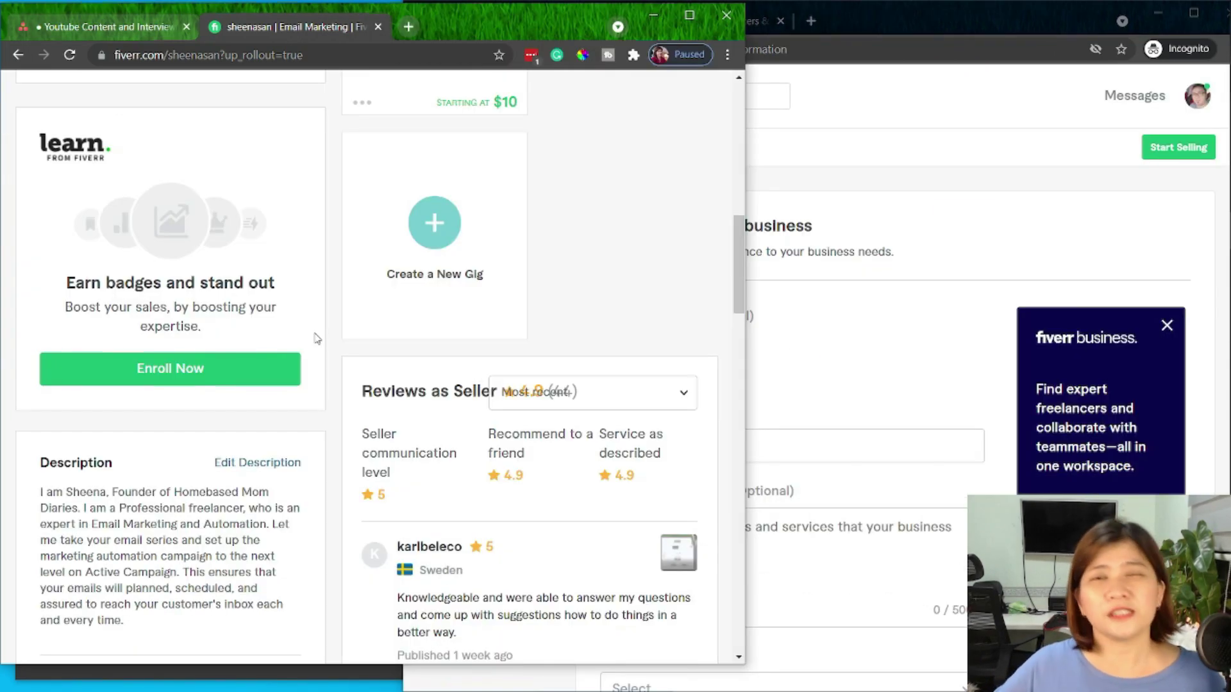
{"action": "scroll", "coordinate": [316, 339], "scroll_direction": "up", "scroll_amount": 1}
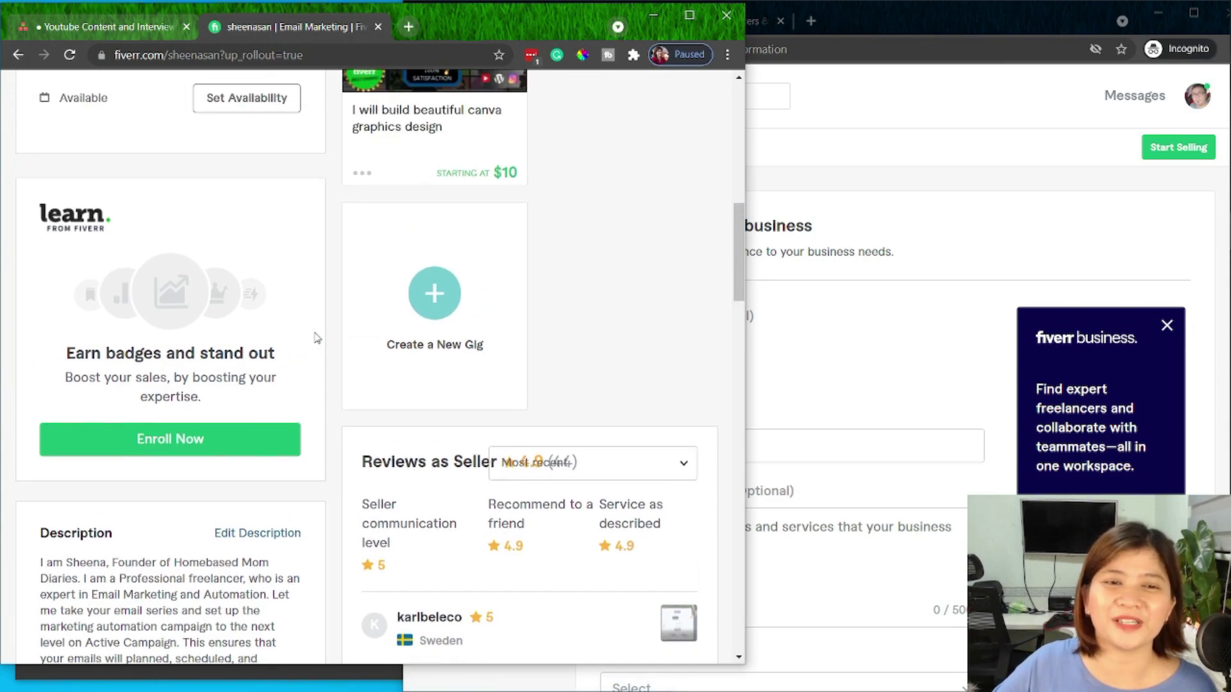
{"action": "scroll", "coordinate": [316, 338], "scroll_direction": "down", "scroll_amount": 3}
{"action": "scroll", "coordinate": [58, 410], "scroll_direction": "down", "scroll_amount": 5}
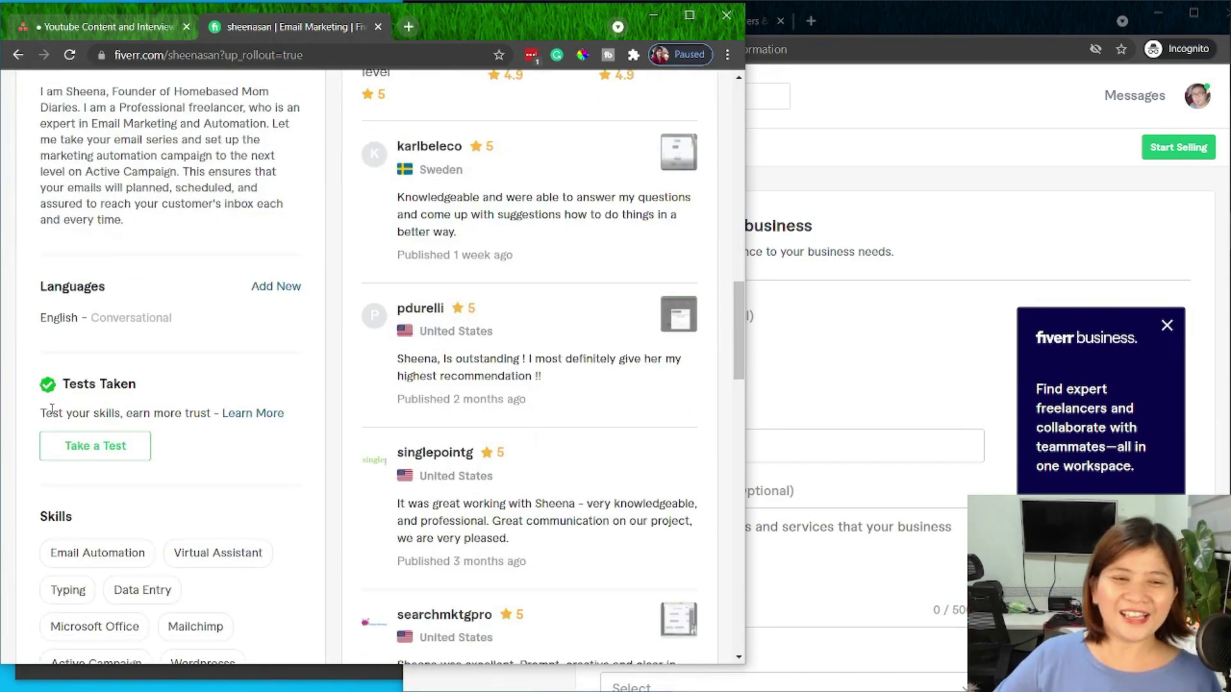
{"action": "scroll", "coordinate": [109, 381], "scroll_direction": "down", "scroll_amount": 6}
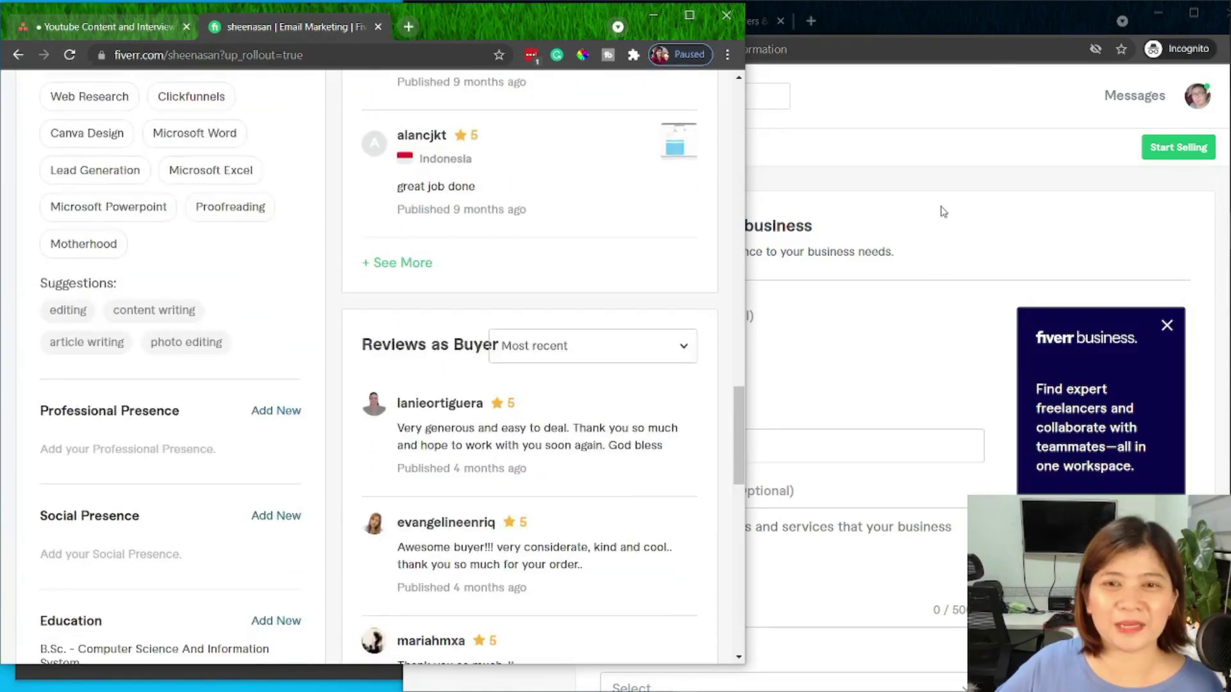
{"action": "left_click", "coordinate": [955, 216]}
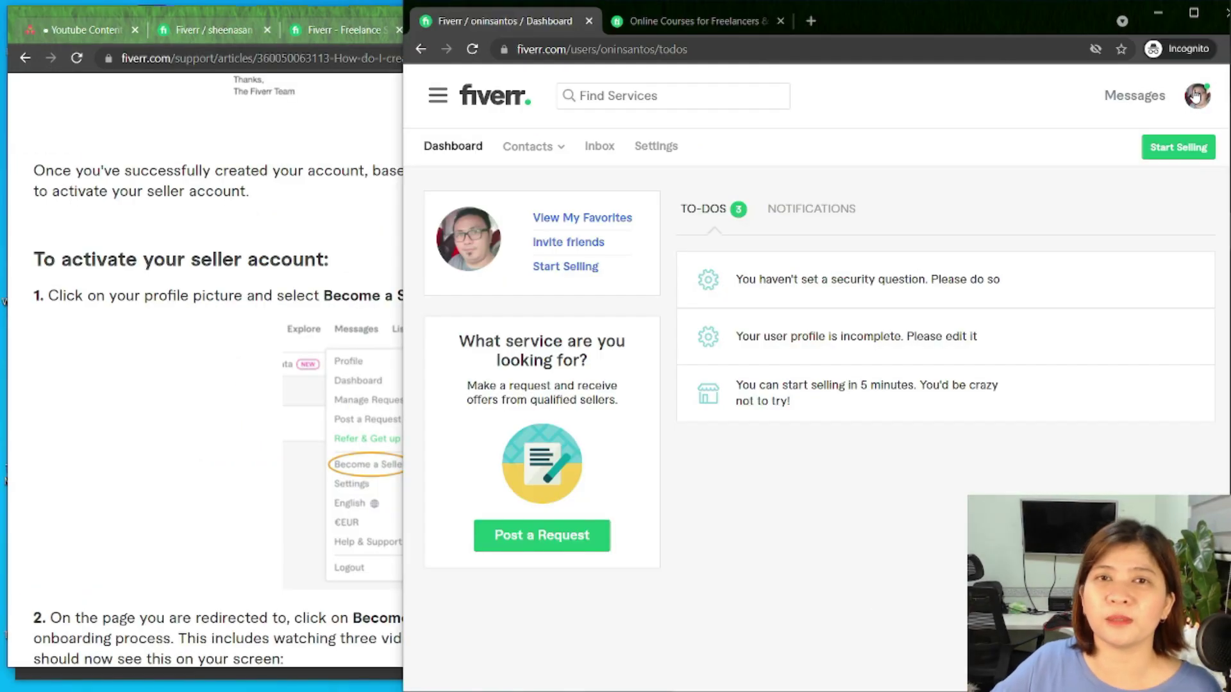
{"action": "left_click", "coordinate": [1193, 96]}
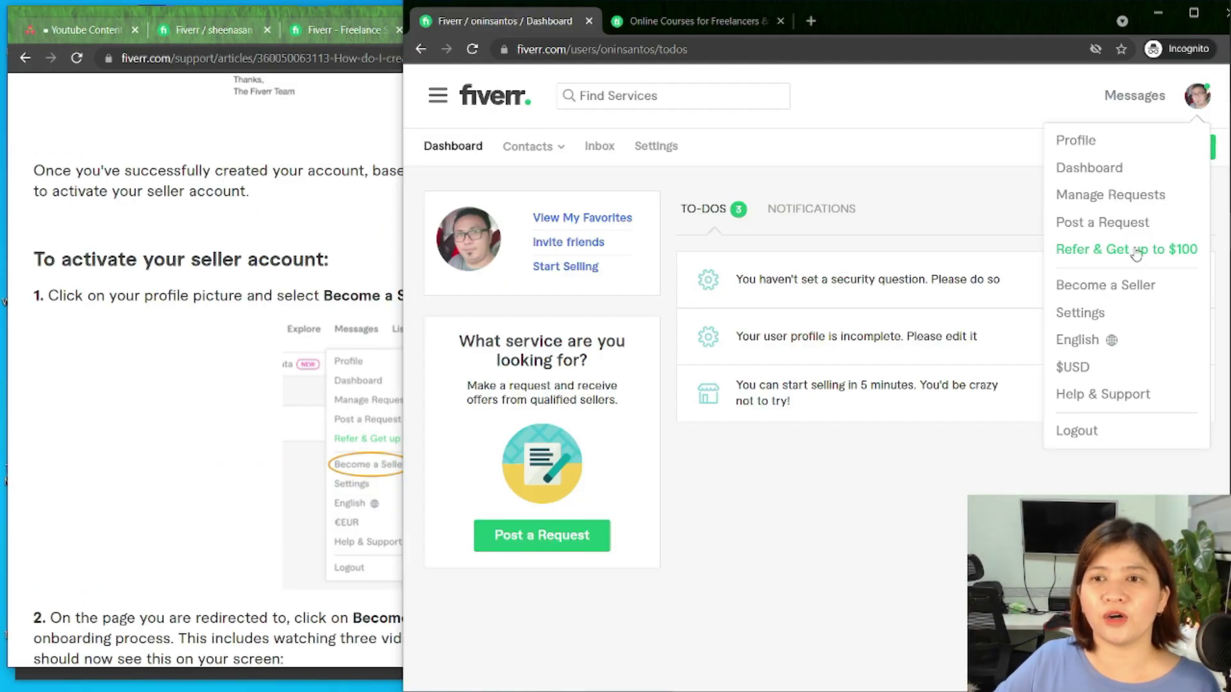
Start Become a Seller onboarding and advance to the successful profile tips page
{"action": "left_click", "coordinate": [1109, 286]}
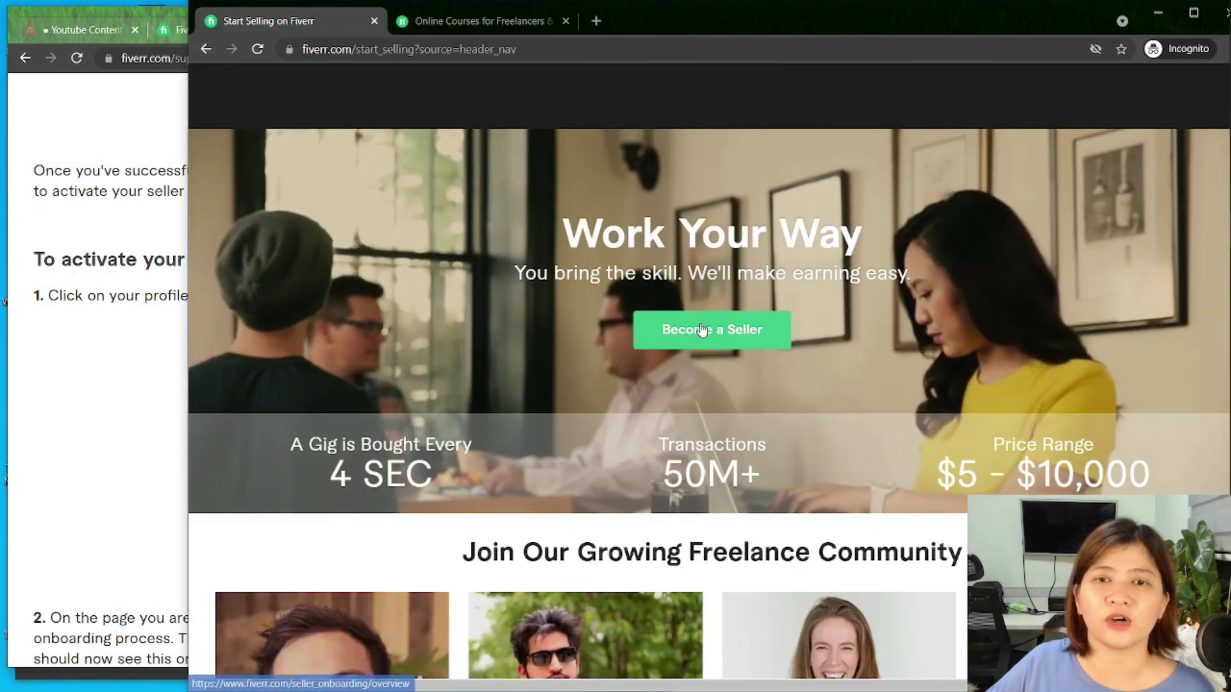
{"action": "left_click", "coordinate": [708, 328]}
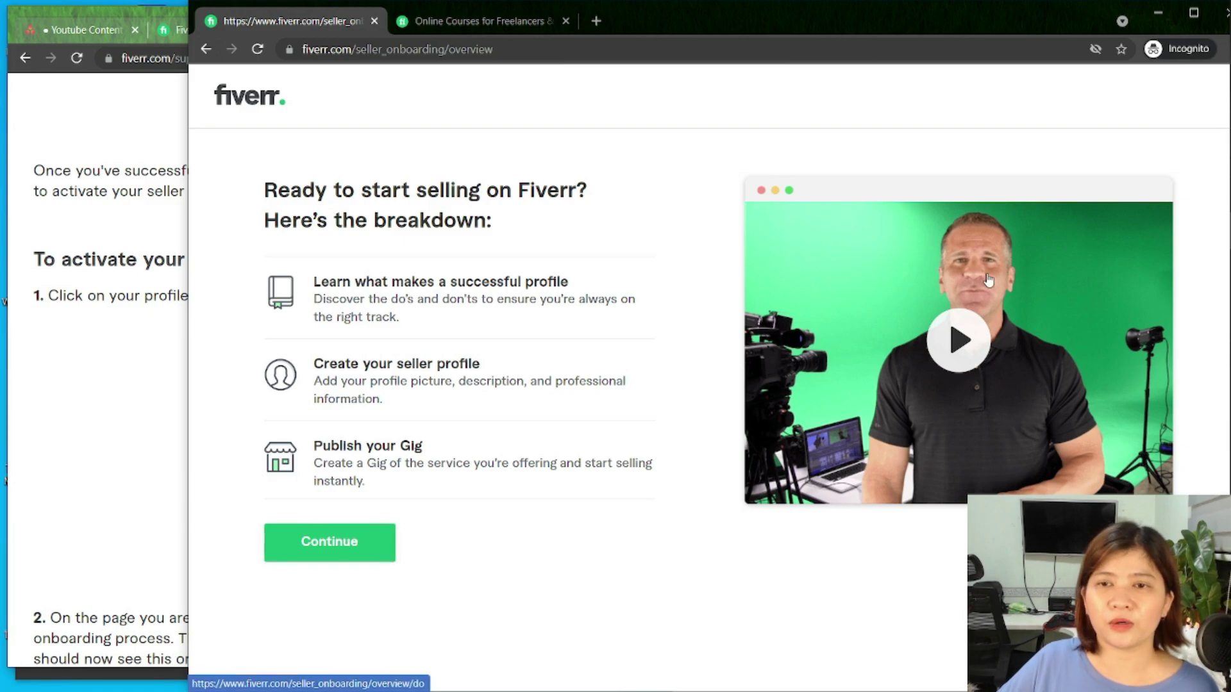
{"action": "left_click", "coordinate": [353, 543]}
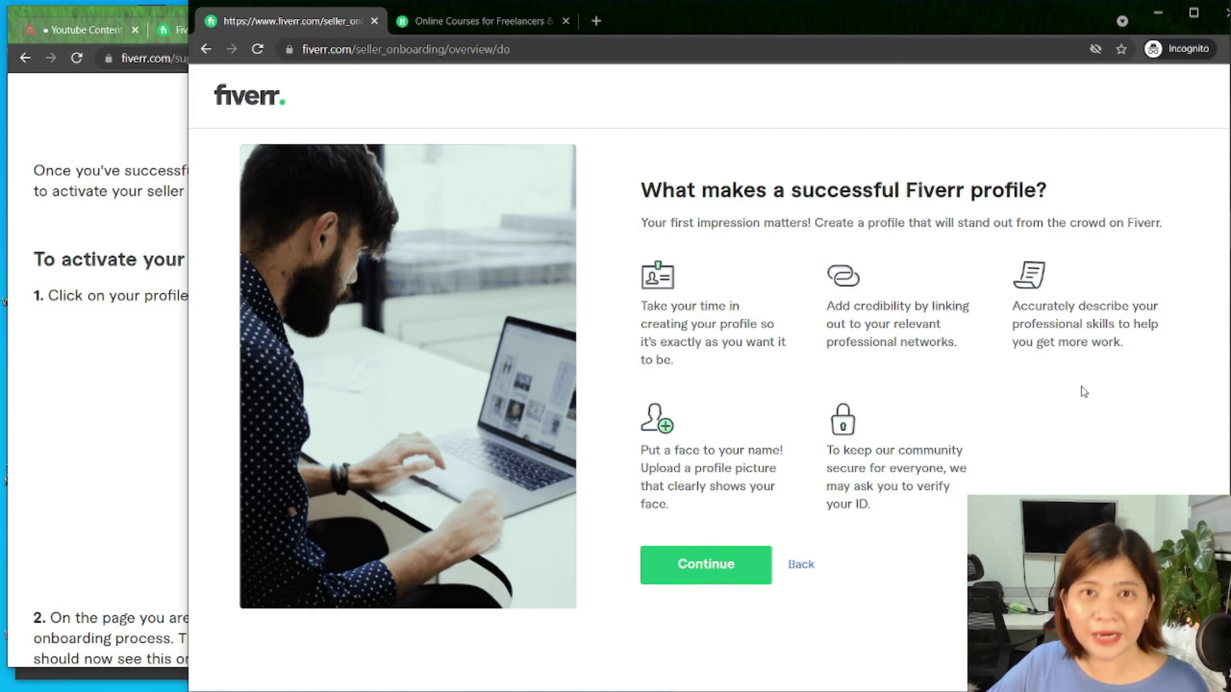
Continue past the successful-profile do's and things-to-avoid pages to the Personal Info form
{"action": "left_click", "coordinate": [722, 573]}
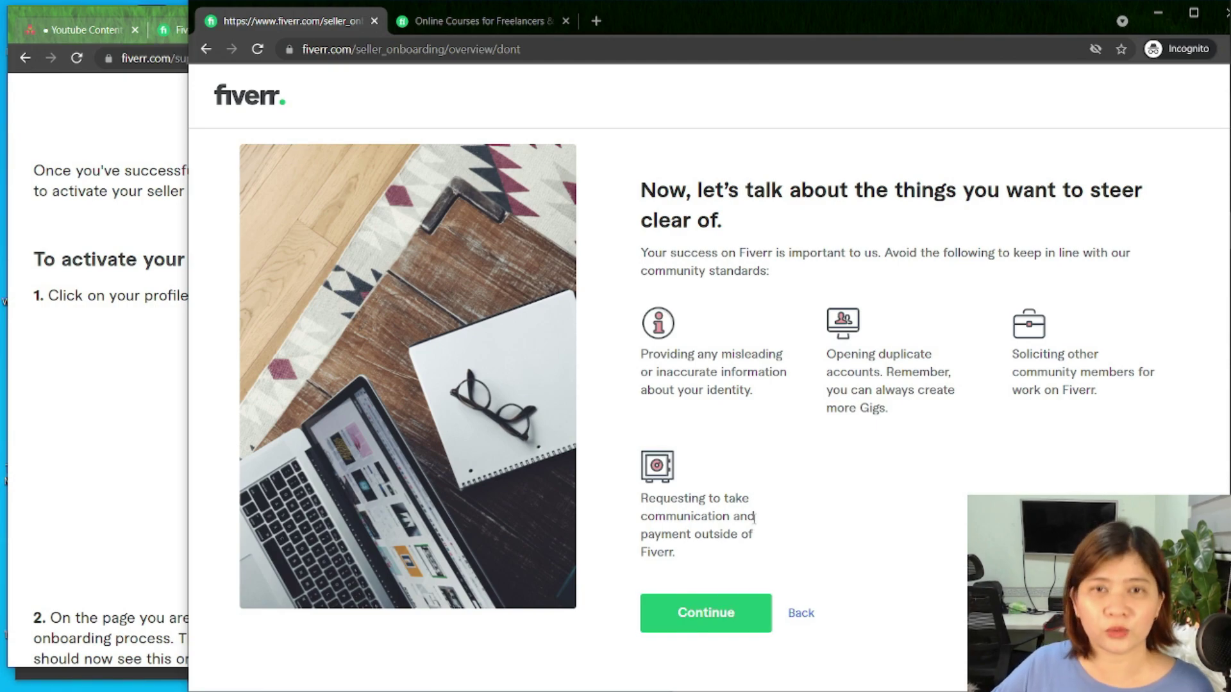
{"action": "left_click", "coordinate": [673, 613]}
{"action": "scroll", "coordinate": [735, 316], "scroll_direction": "down", "scroll_amount": 2}
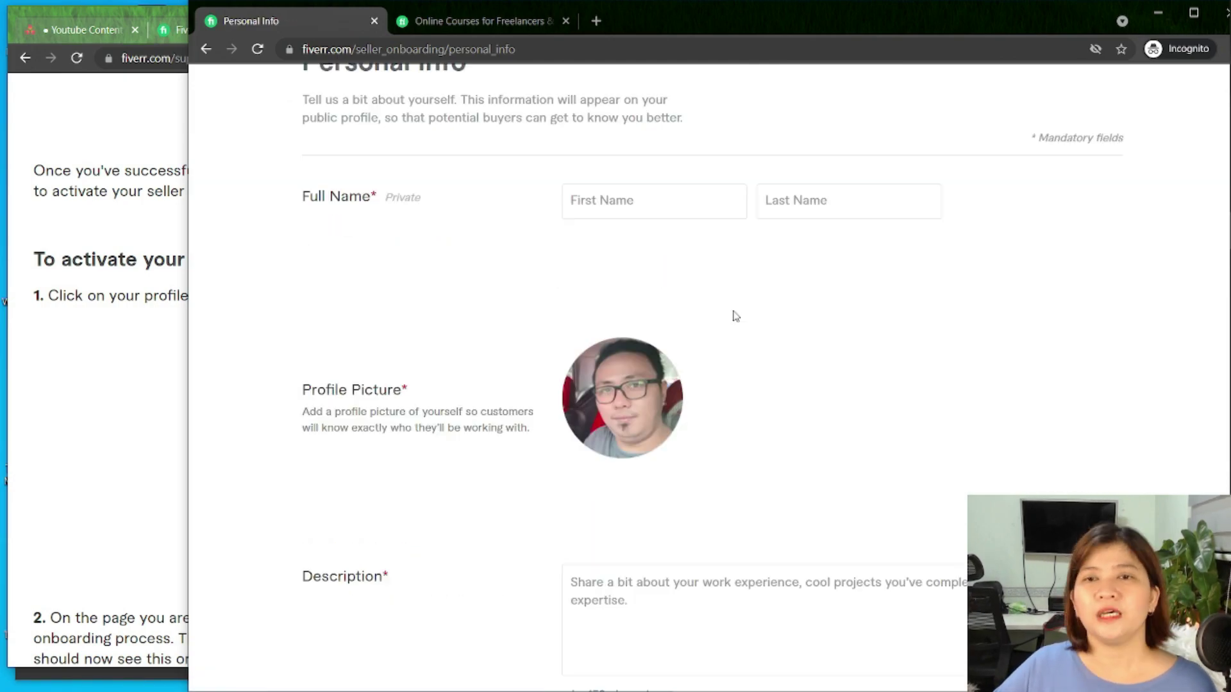
Fill the first and last name fields from the saved autofill details
{"action": "scroll", "coordinate": [728, 296], "scroll_direction": "up", "scroll_amount": 4}
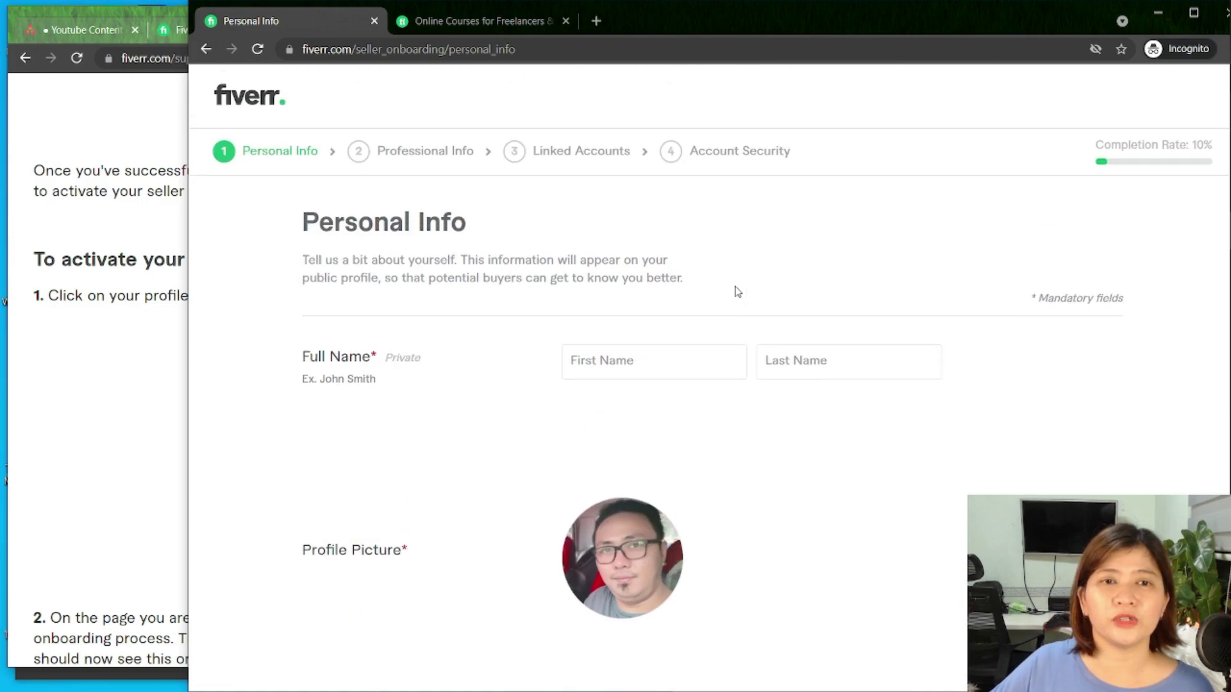
{"action": "scroll", "coordinate": [736, 288], "scroll_direction": "down", "scroll_amount": 3}
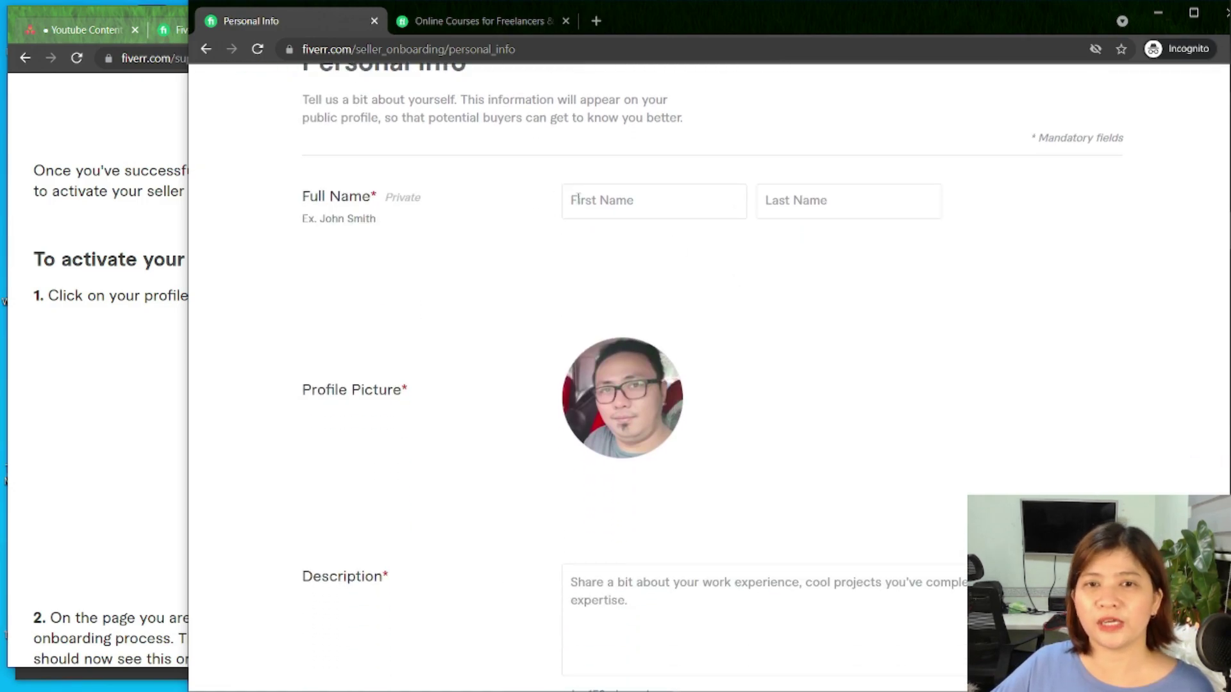
{"action": "left_click", "coordinate": [694, 211]}
{"action": "left_click", "coordinate": [609, 259]}
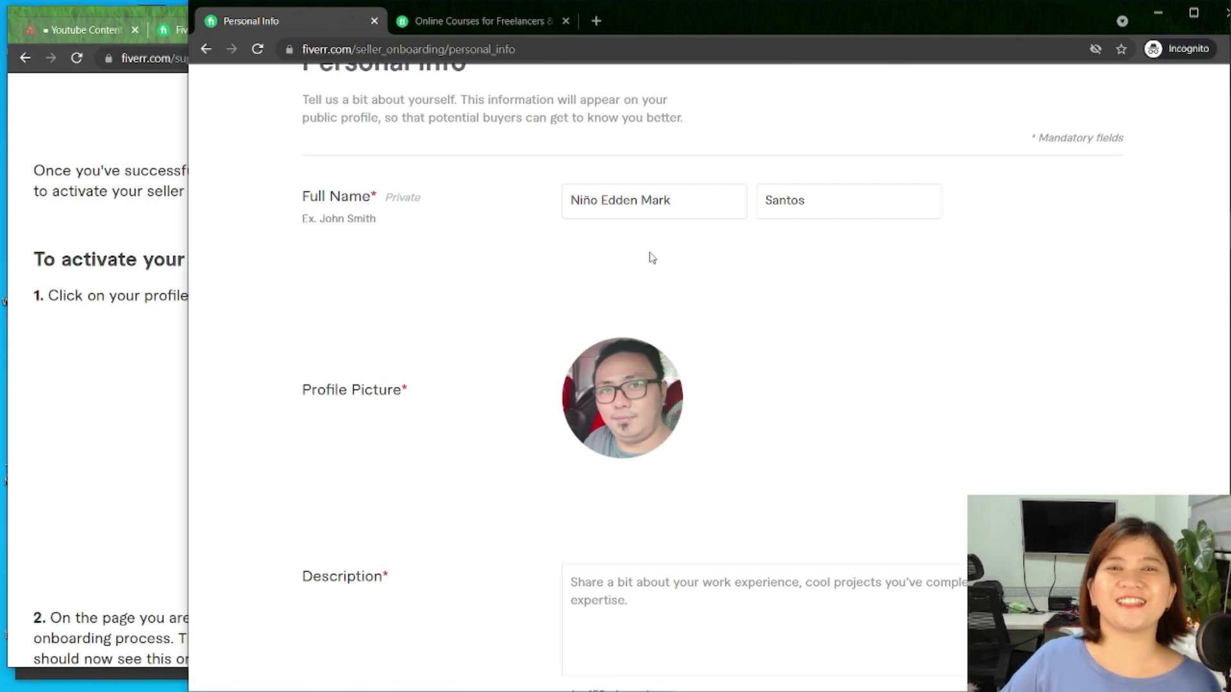
Start the description with the seller's name and replace 'Email Marketing and Automation' with 'Lead Generation and Virtual Assistance'
{"action": "type", "text": "Hi I'm Nino"}
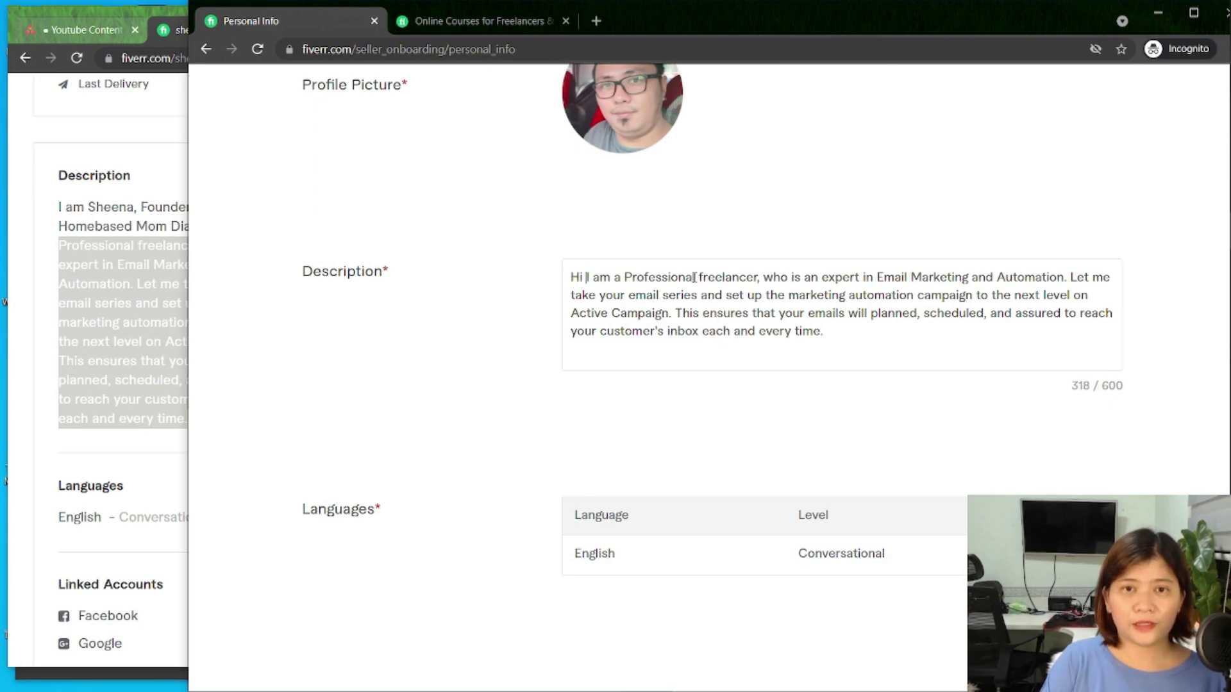
{"action": "type", "text": " Santos,"}
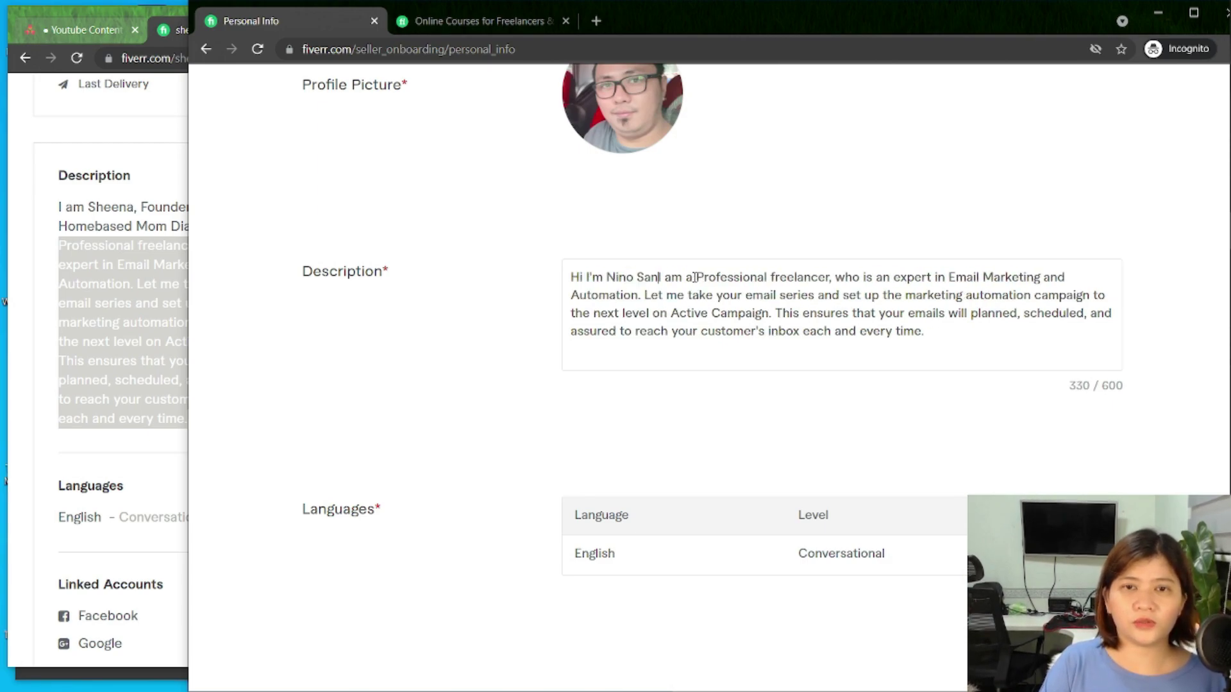
{"action": "left_click_drag", "start_coordinate": [971, 277], "coordinate": [630, 294]}
{"action": "type", "text": "Lead Generation and Virtual Assistance"}
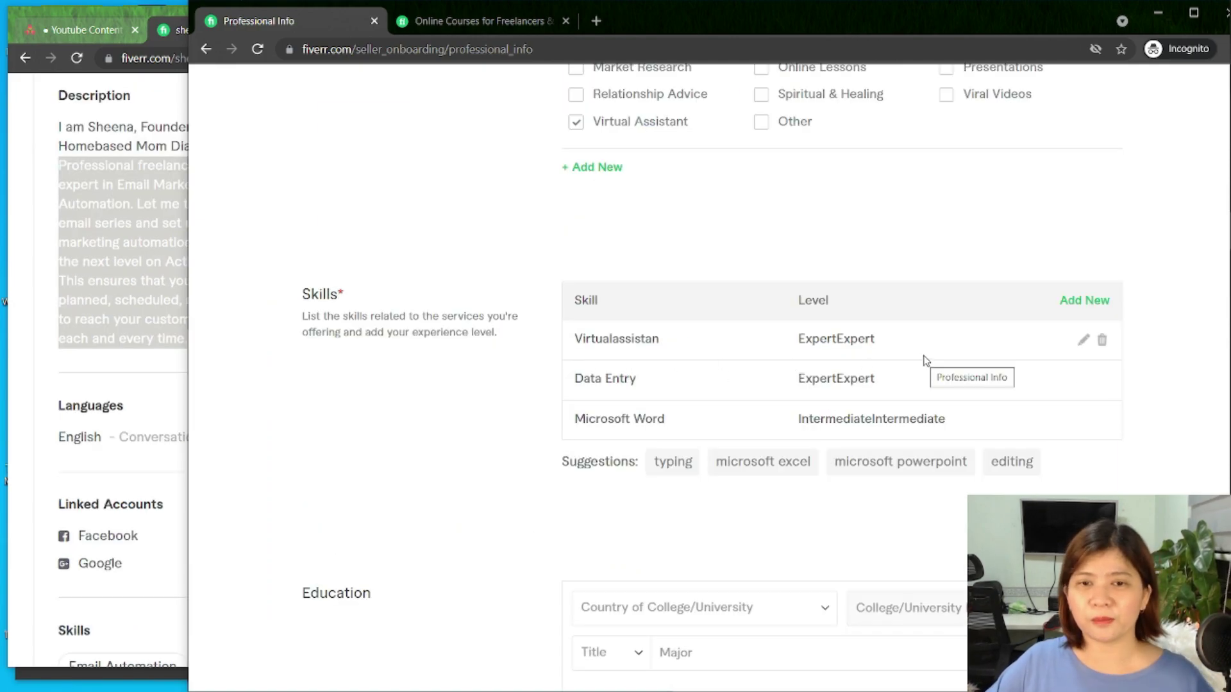
Set the occupation's From year to 2010 and pick its To year
{"action": "scroll", "coordinate": [639, 473], "scroll_direction": "down", "scroll_amount": 9}
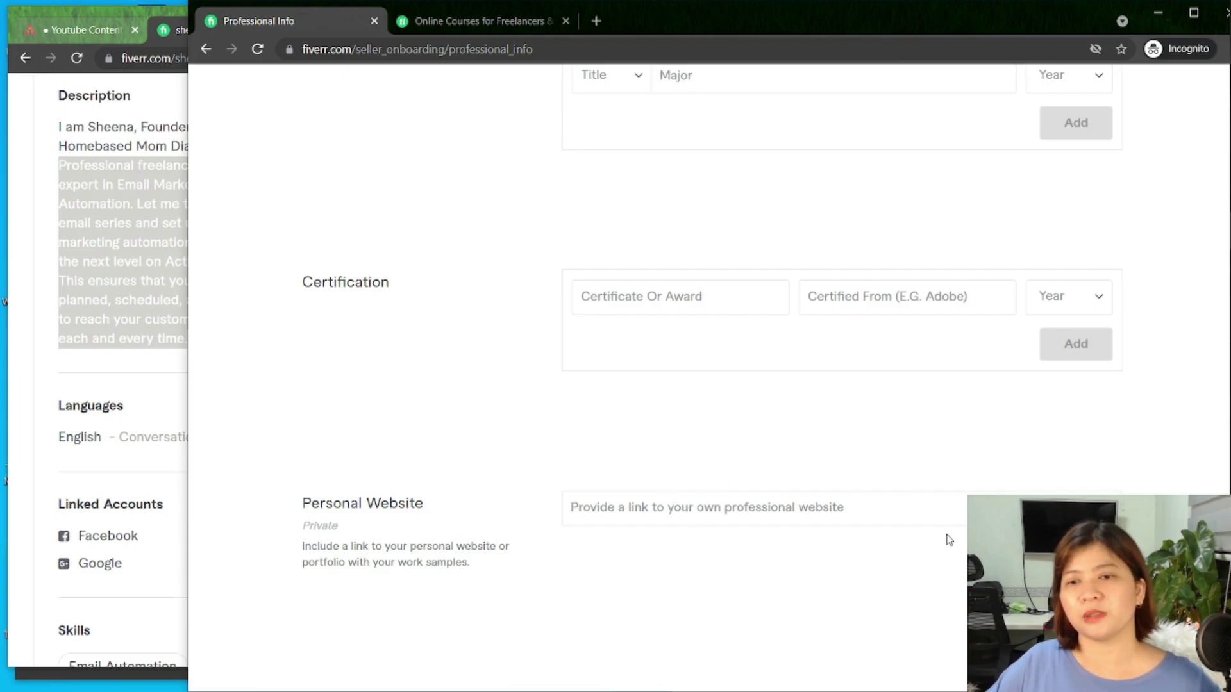
{"action": "scroll", "coordinate": [664, 498], "scroll_direction": "up", "scroll_amount": 12}
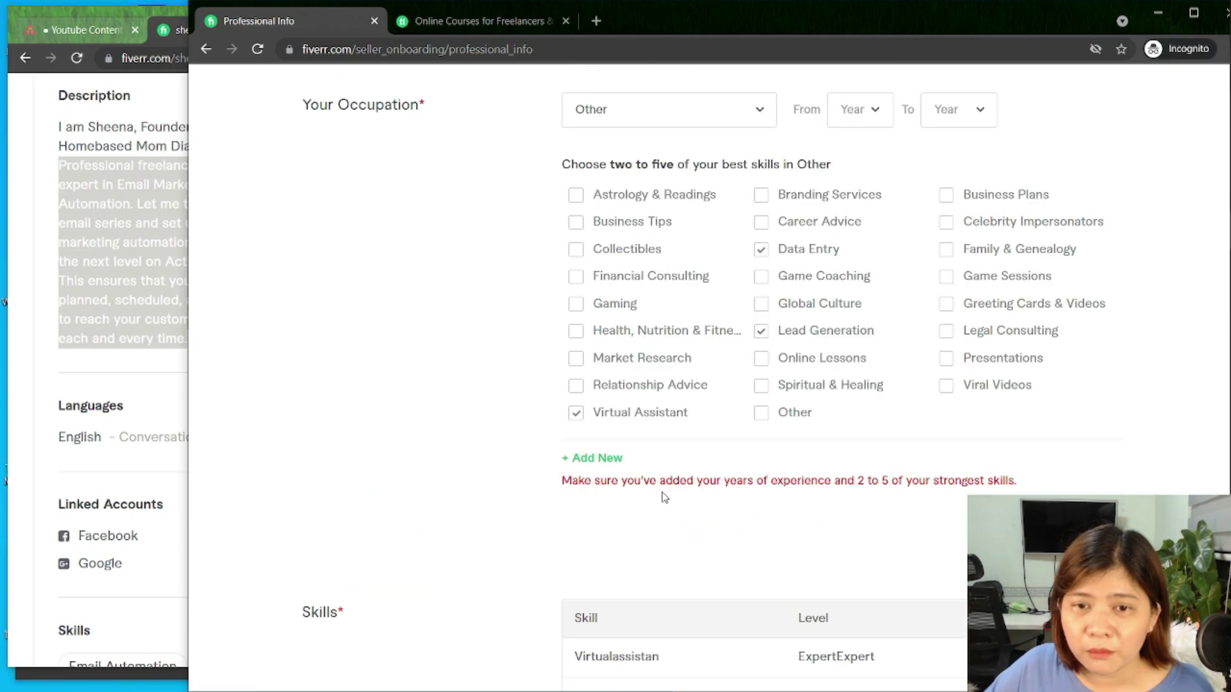
{"action": "scroll", "coordinate": [833, 415], "scroll_direction": "up", "scroll_amount": 3}
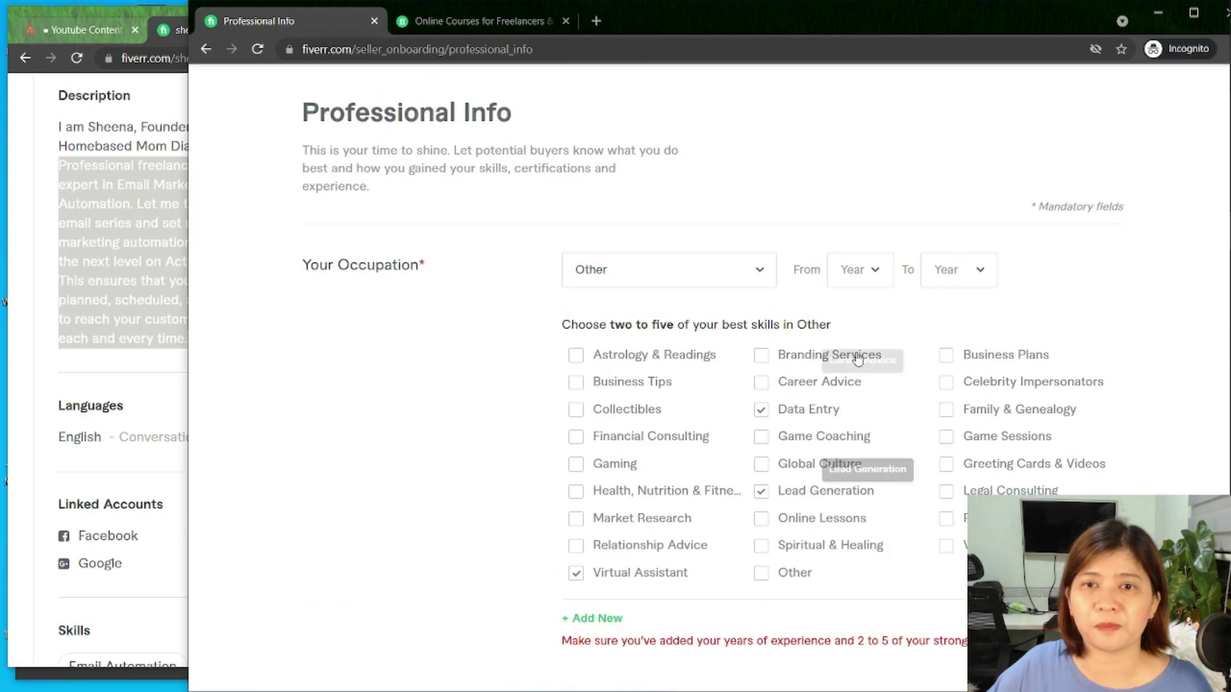
{"action": "left_click", "coordinate": [878, 274]}
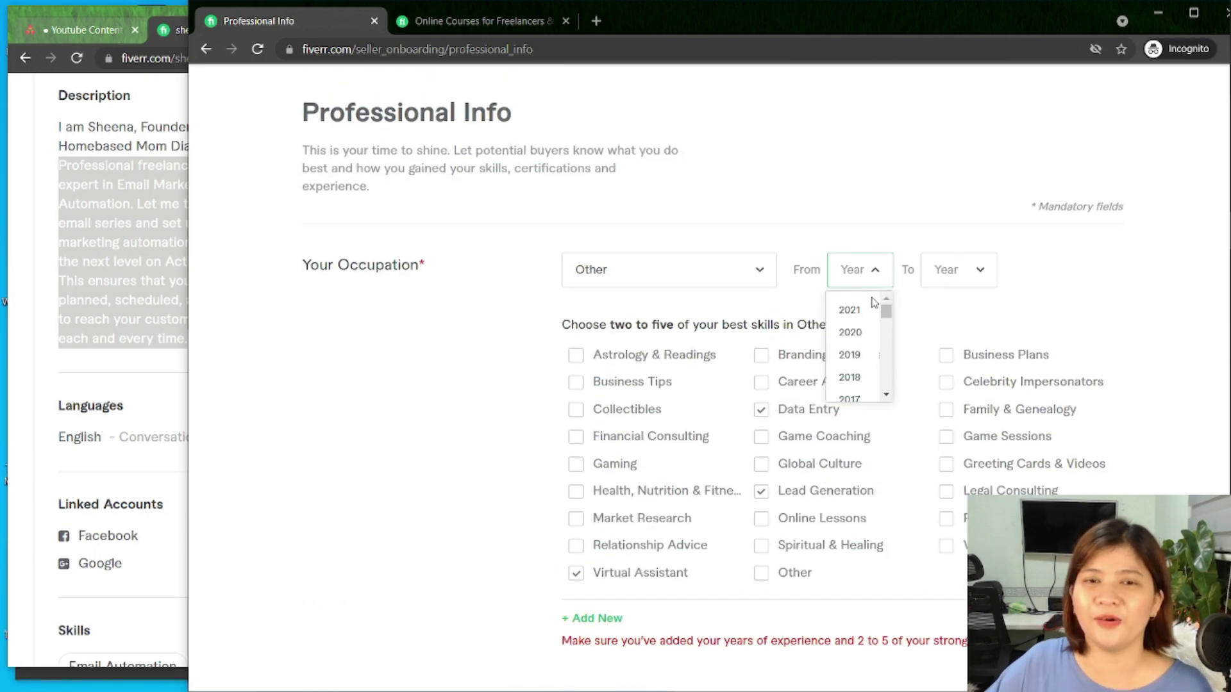
{"action": "left_click", "coordinate": [681, 280]}
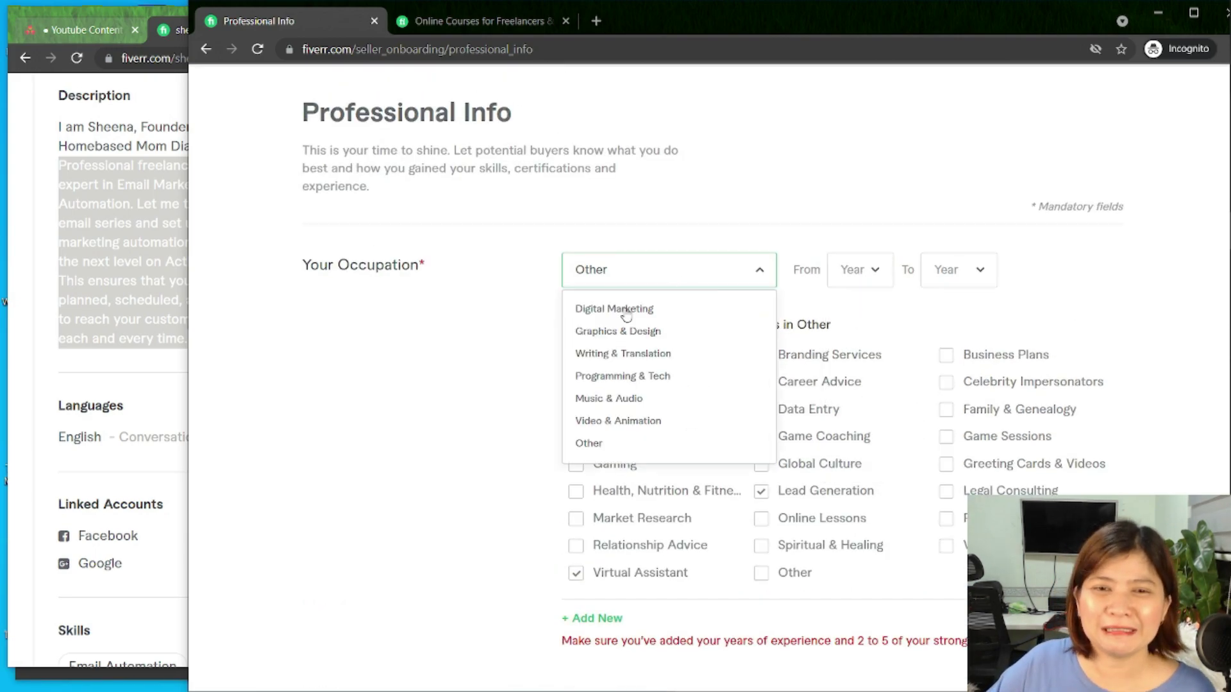
{"action": "left_click", "coordinate": [615, 309]}
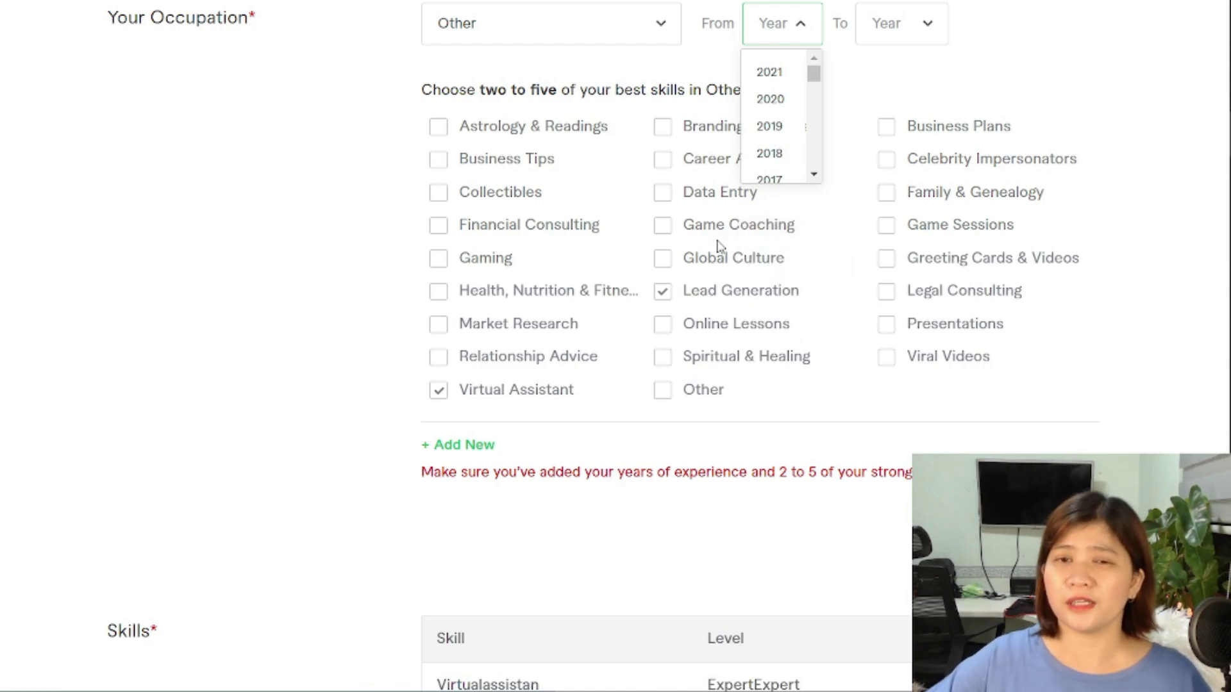
{"action": "scroll", "coordinate": [787, 154], "scroll_direction": "down", "scroll_amount": 3}
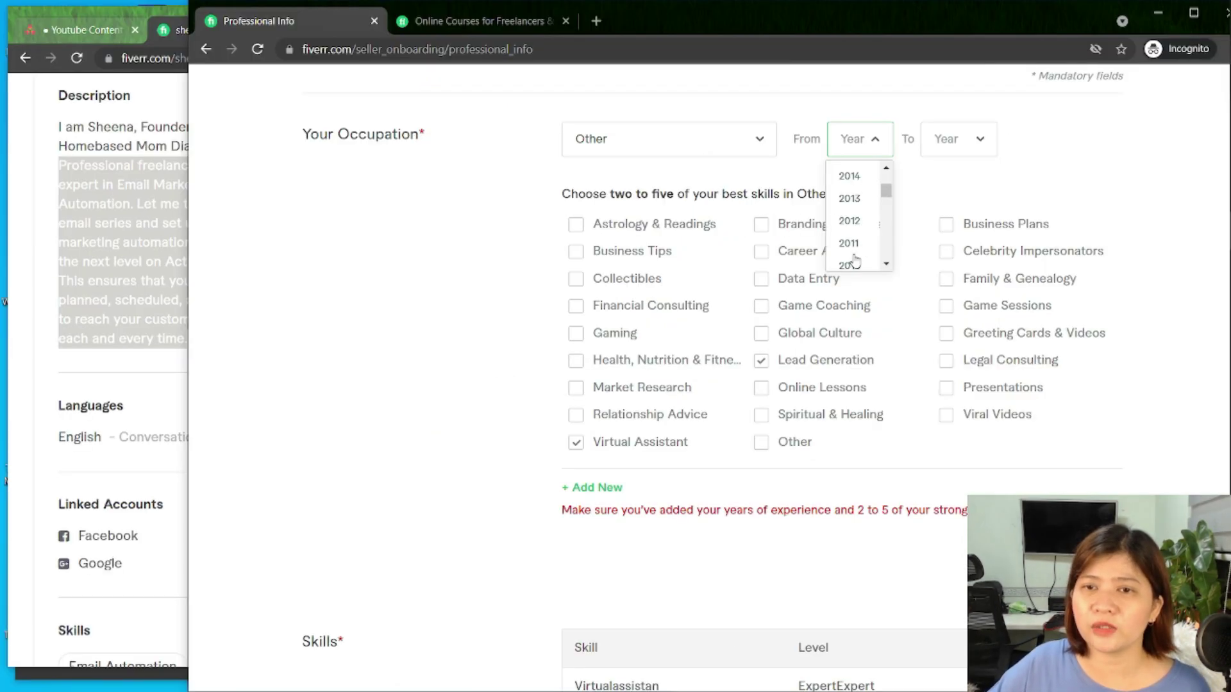
{"action": "left_click", "coordinate": [850, 265]}
{"action": "left_click", "coordinate": [945, 146]}
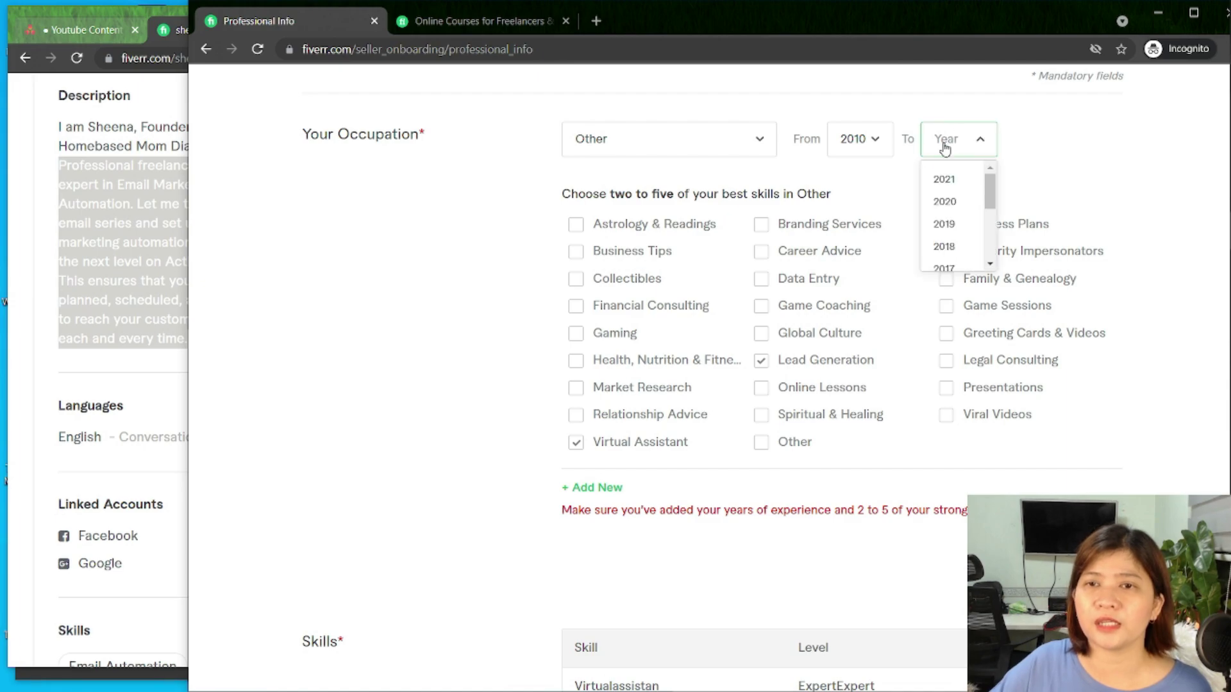
{"action": "left_click", "coordinate": [955, 211]}
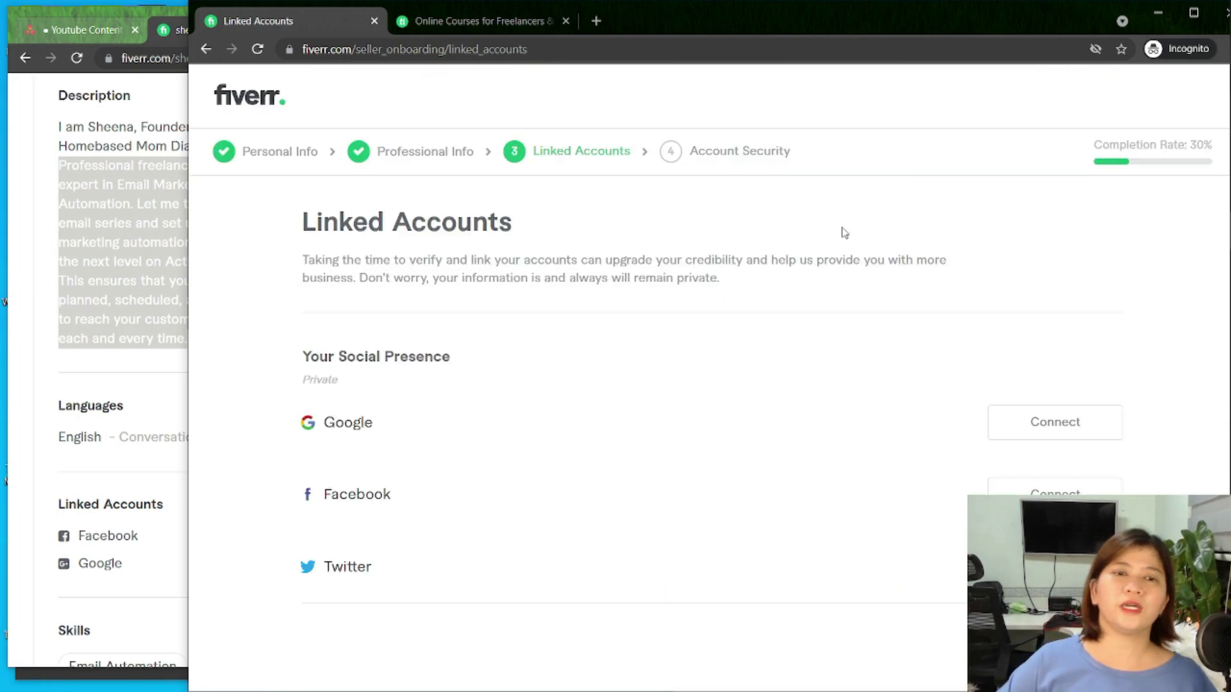
Connect the Google account under Linked Accounts
{"action": "scroll", "coordinate": [742, 203], "scroll_direction": "down", "scroll_amount": 1}
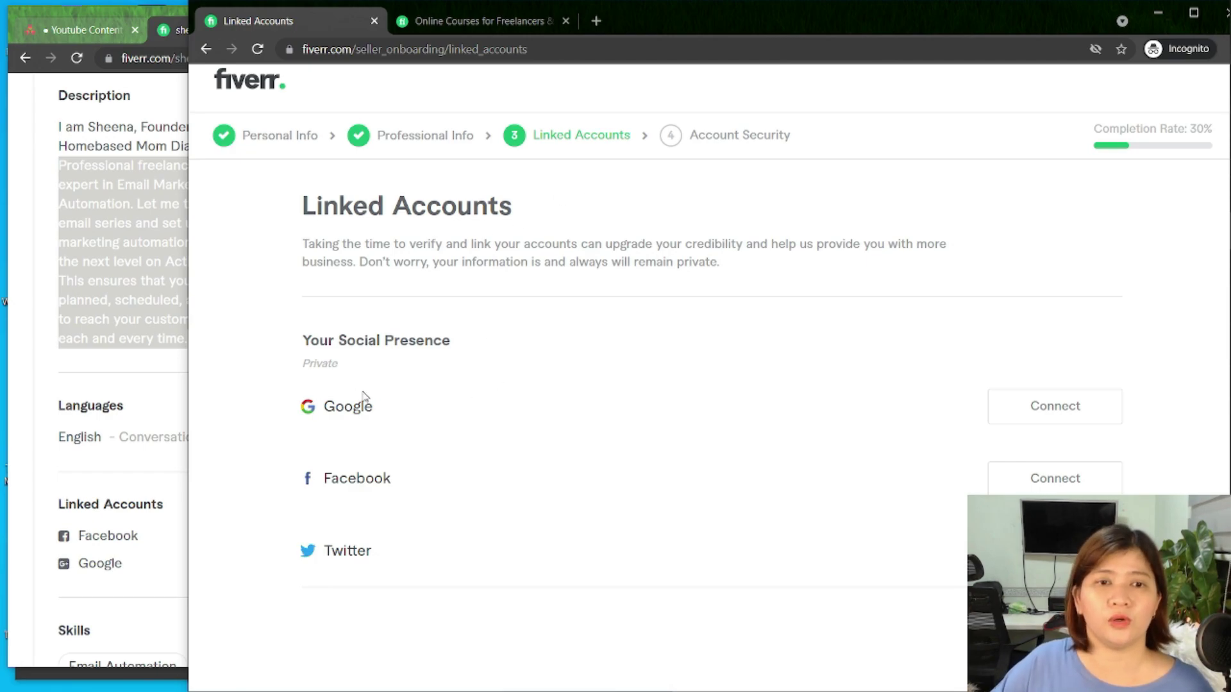
{"action": "left_click", "coordinate": [1066, 412]}
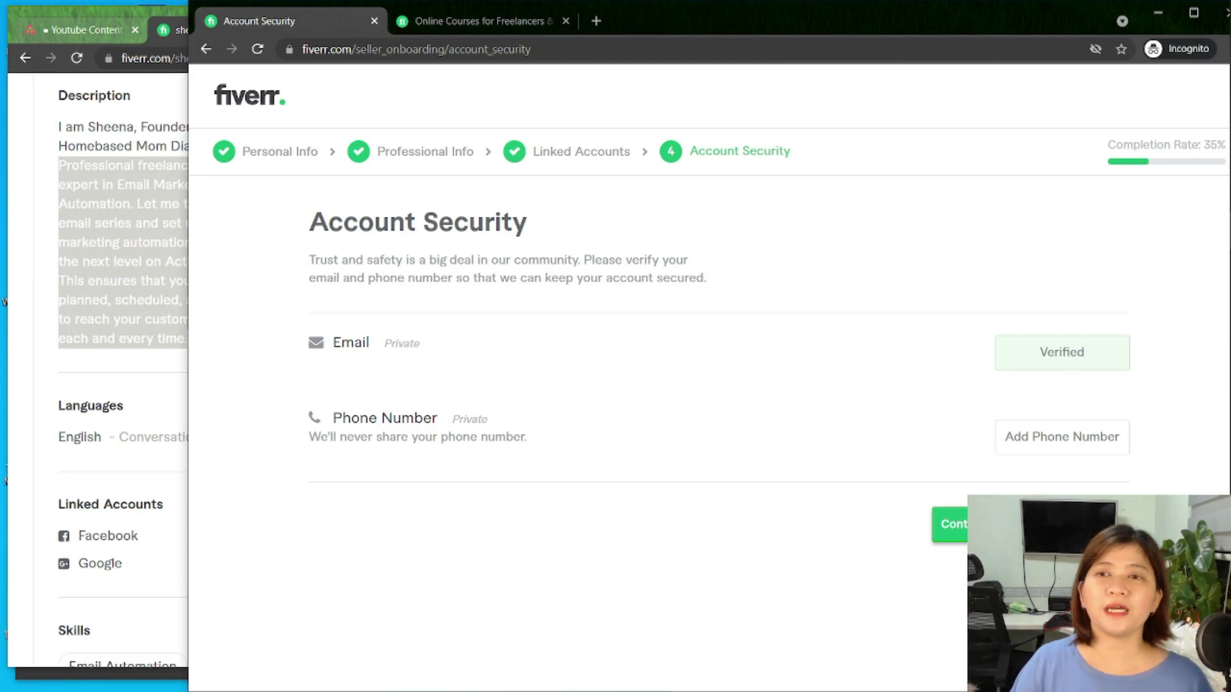
{"action": "left_click_drag", "start_coordinate": [801, 25], "coordinate": [713, 26]}
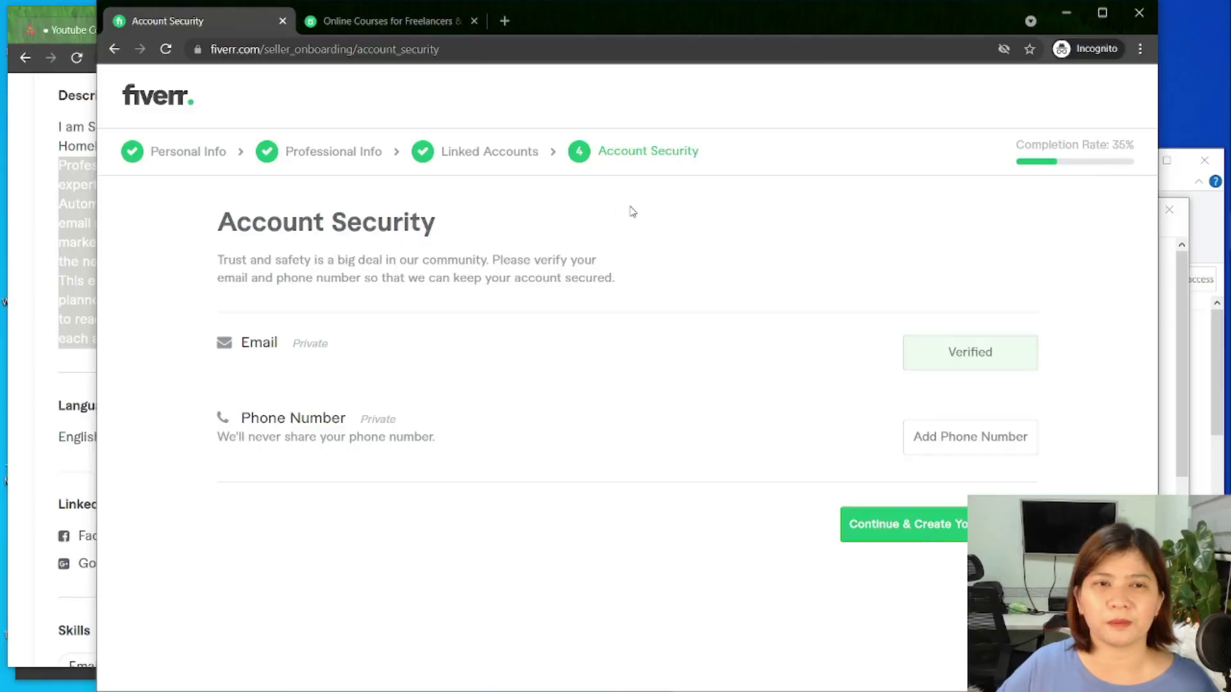
{"action": "left_click", "coordinate": [14, 205]}
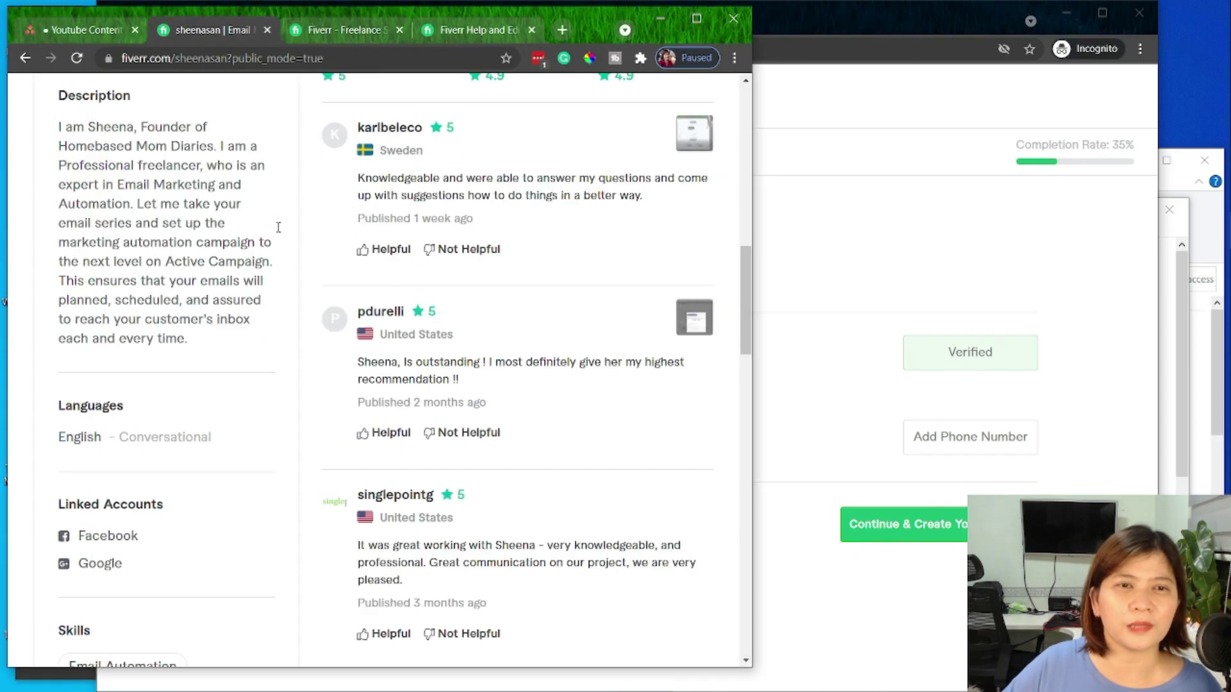
{"action": "scroll", "coordinate": [544, 247], "scroll_direction": "up", "scroll_amount": 10}
{"action": "scroll", "coordinate": [547, 247], "scroll_direction": "down", "scroll_amount": 10}
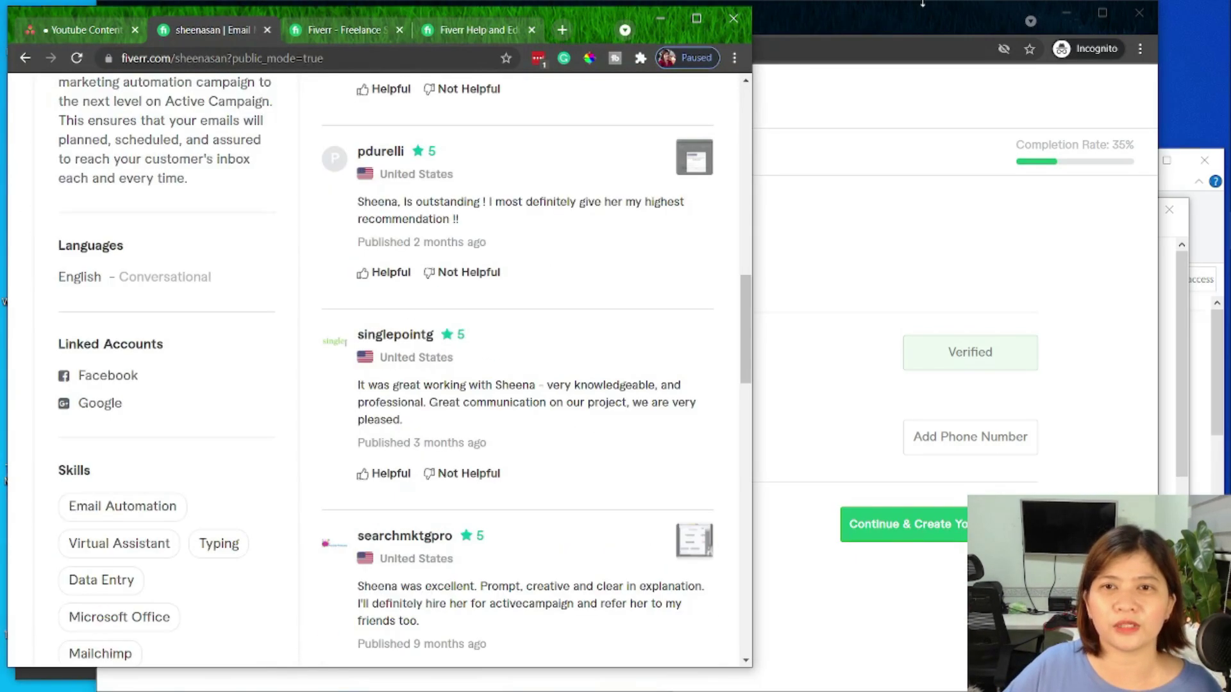
{"action": "left_click", "coordinate": [873, 51]}
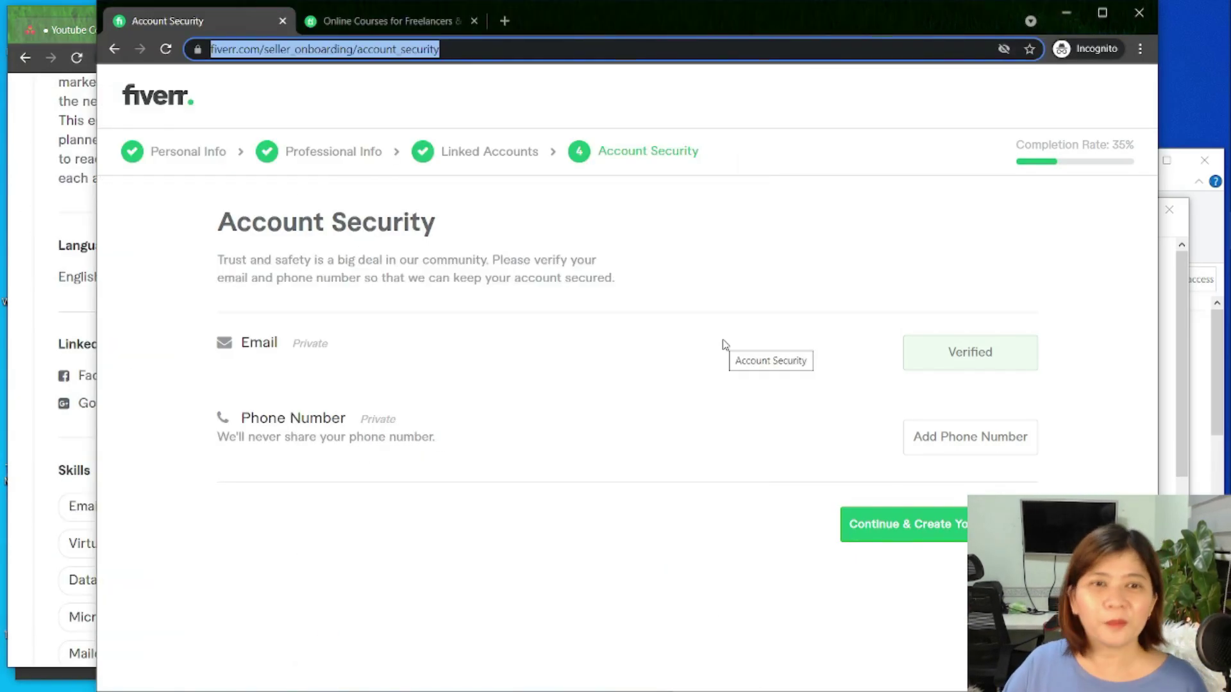